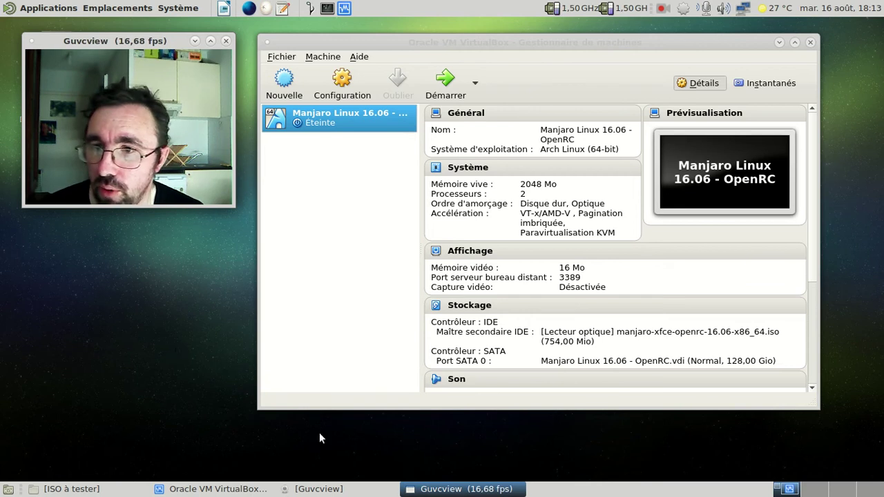
Step: Look through the ISO à tester folder, select manjaro-xfce-16.08-pre4-x86_64.iso, and close the folder
{"action": "left_click", "coordinate": [102, 486]}
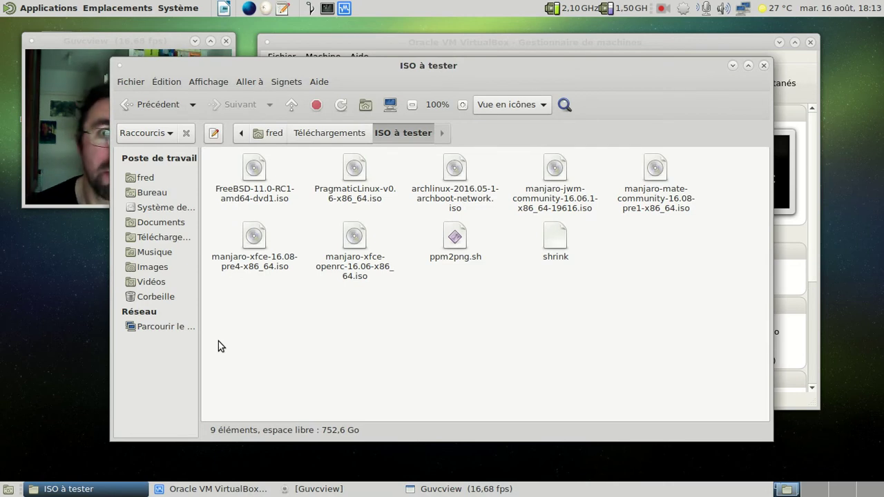
{"action": "left_click", "coordinate": [284, 264]}
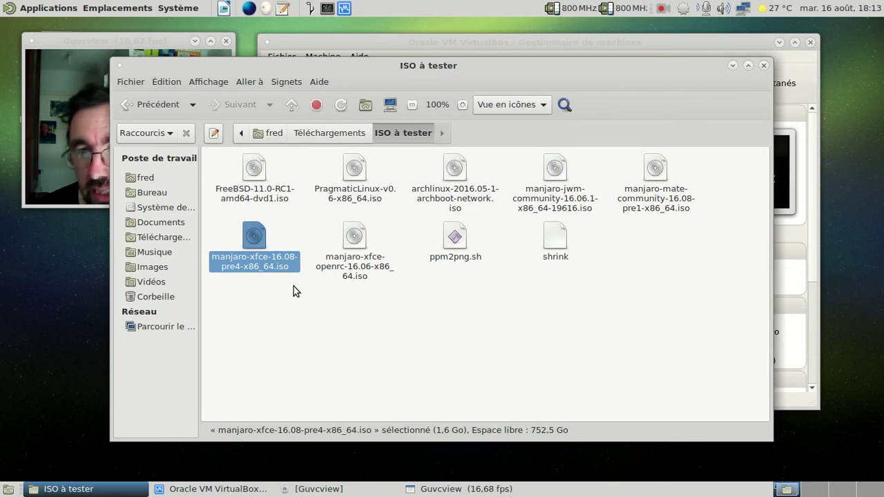
{"action": "left_click", "coordinate": [764, 65]}
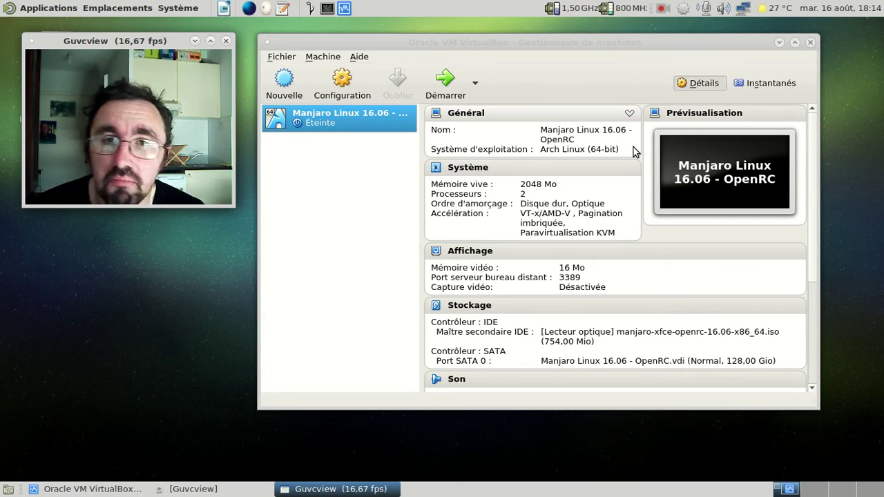
Step: Start the Manjaro Linux 16.06 - OpenRC virtual machine and boot Manjaro Linux with the language set to Français
{"action": "left_click", "coordinate": [444, 81]}
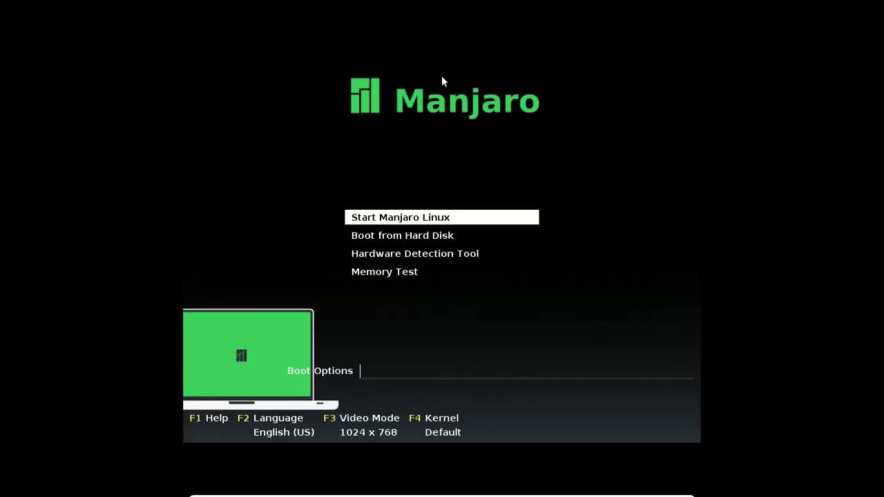
{"action": "key", "text": "F2"}
{"action": "key", "text": "Down"}
{"action": "key", "text": "Down"}
{"action": "key", "text": "Down"}
{"action": "key", "text": "Down"}
{"action": "key", "text": "Return"}
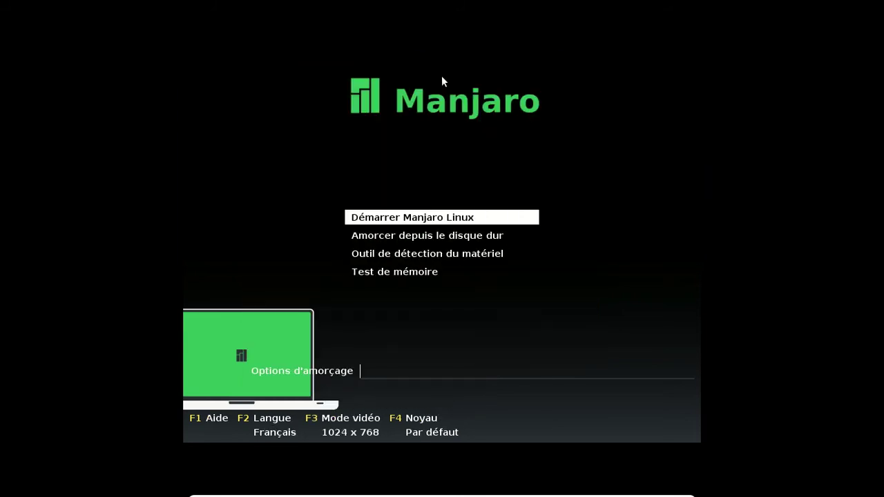
{"action": "key", "text": "Return"}
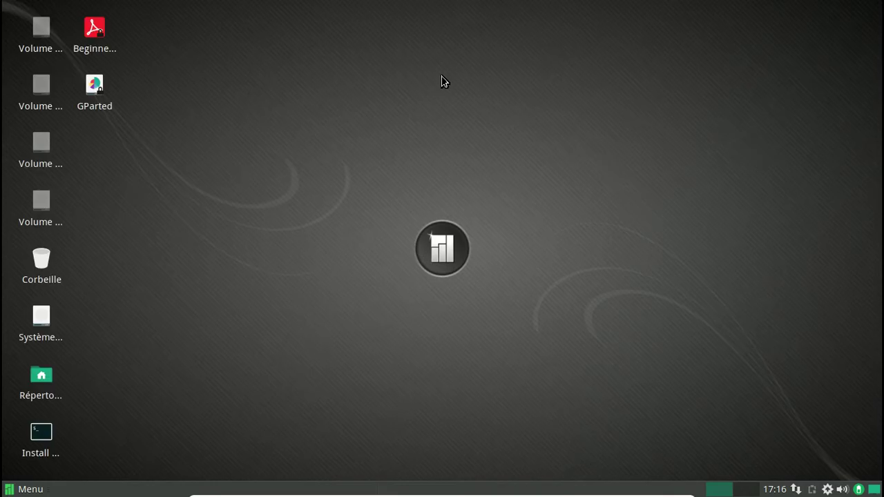
Step: View the welcome screen of the Install Manjaro Linux (cli) program, then close the installer
{"action": "left_click", "coordinate": [43, 433]}
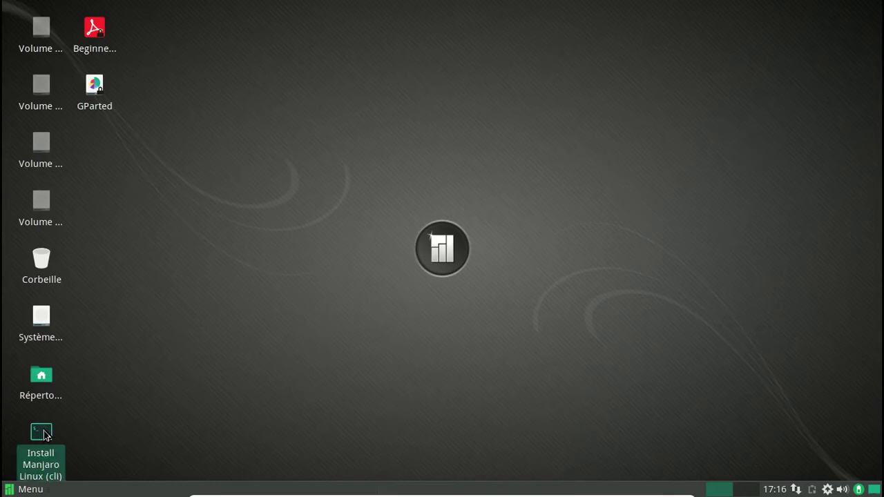
{"action": "double_click", "coordinate": [43, 434]}
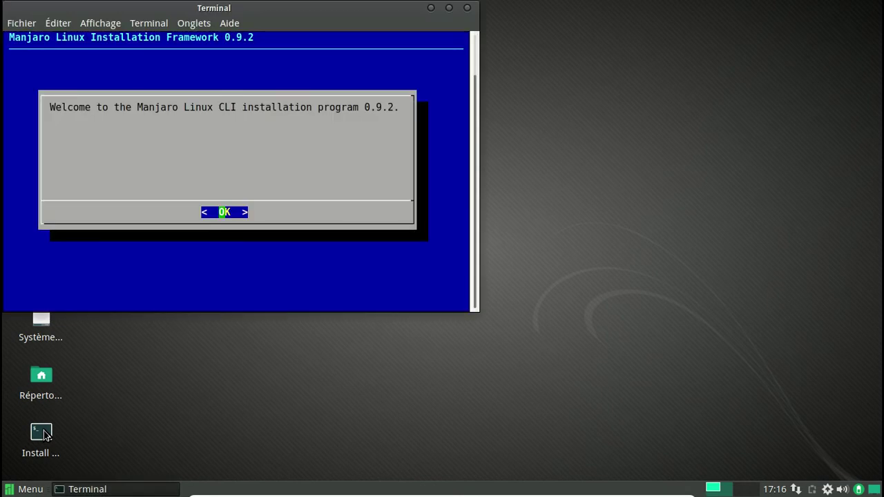
{"action": "left_click", "coordinate": [470, 11]}
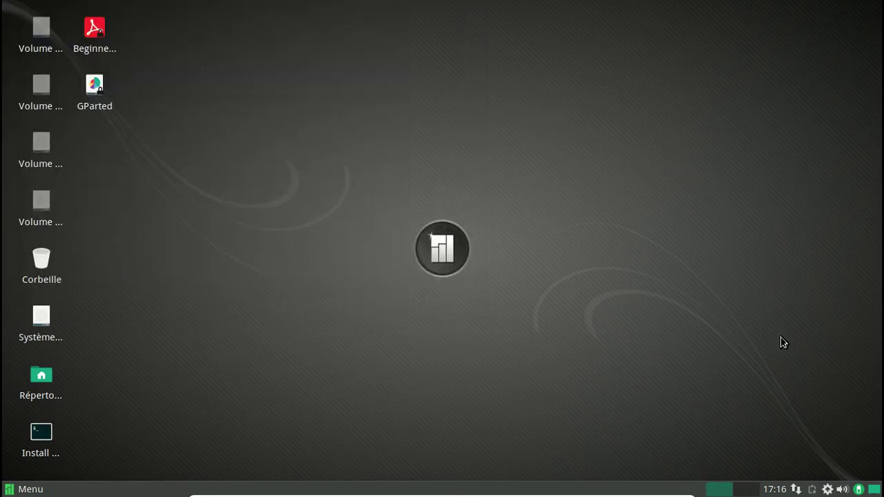
Step: Open the package manager's preferences, entering the root password to authenticate
{"action": "right_click", "coordinate": [829, 490]}
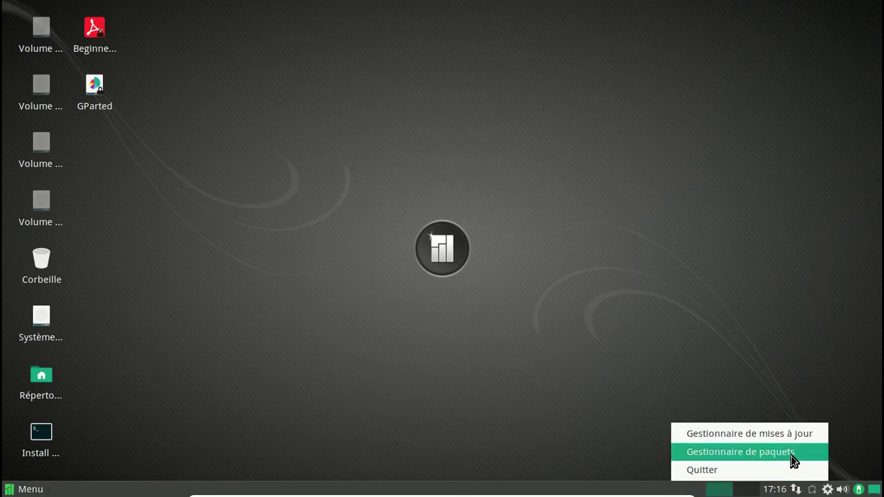
{"action": "left_click", "coordinate": [792, 456]}
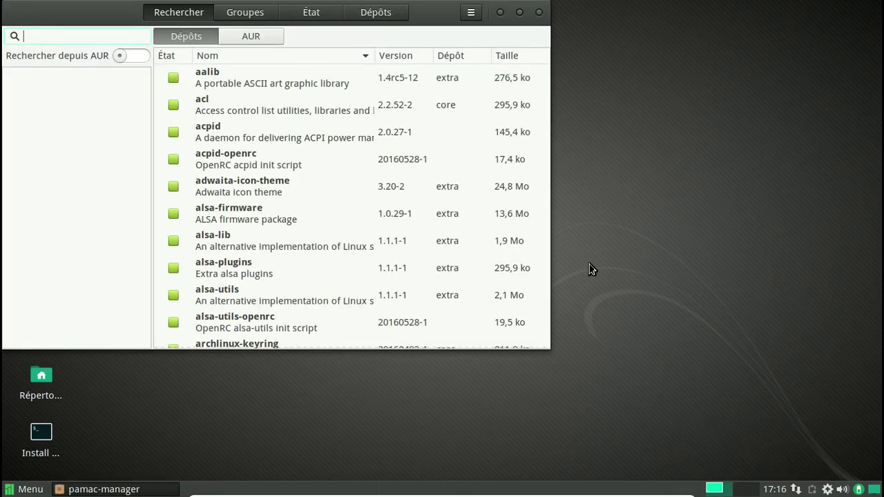
{"action": "left_click", "coordinate": [471, 12]}
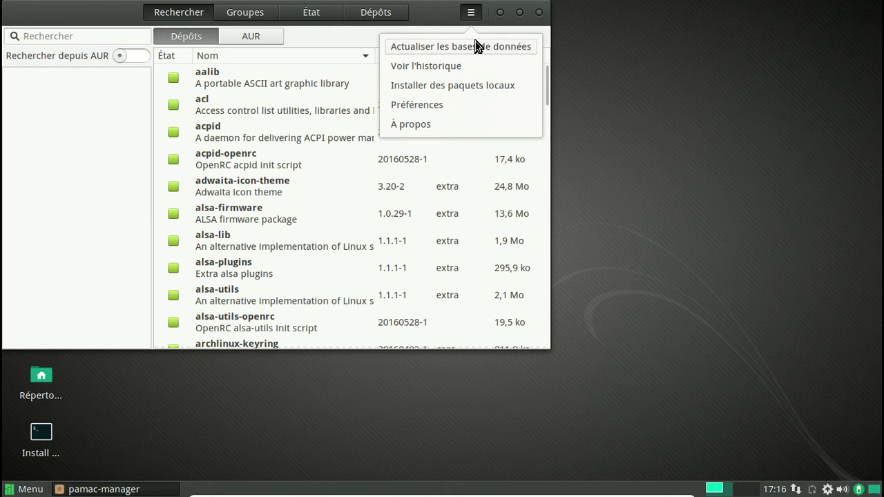
{"action": "left_click", "coordinate": [464, 104]}
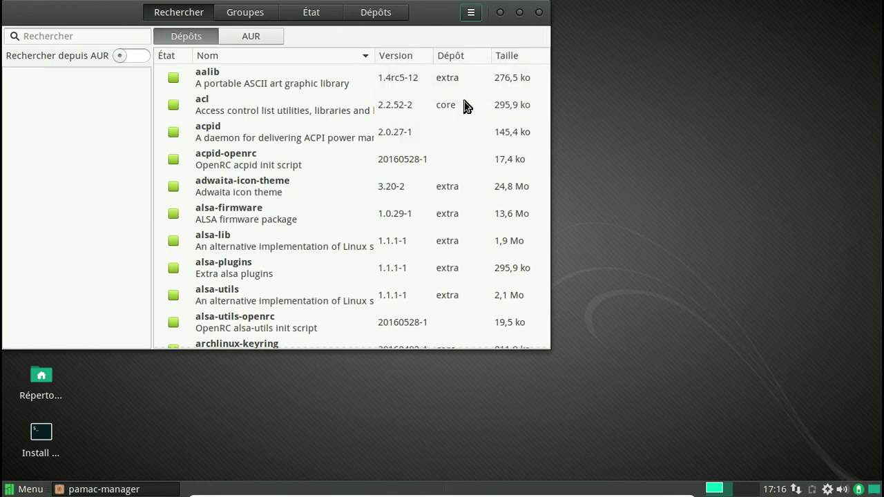
{"action": "type", "text": "••••••"}
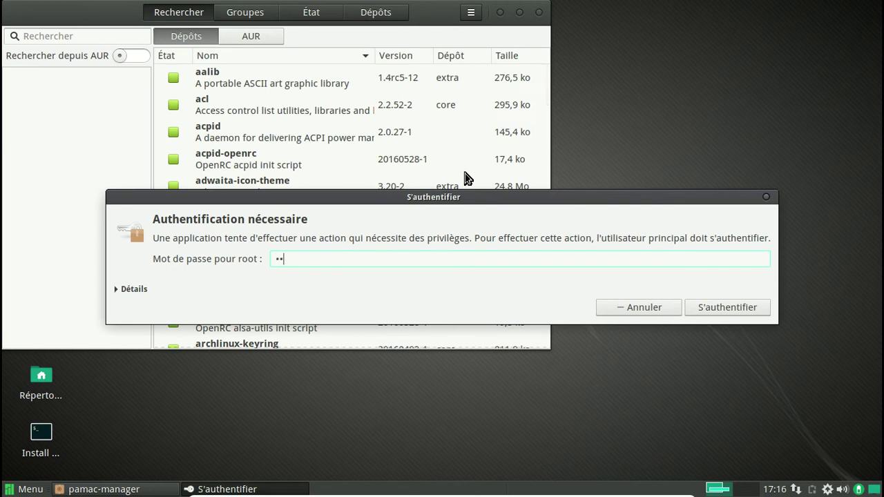
{"action": "type", "text": "•"}
{"action": "key", "text": "Return"}
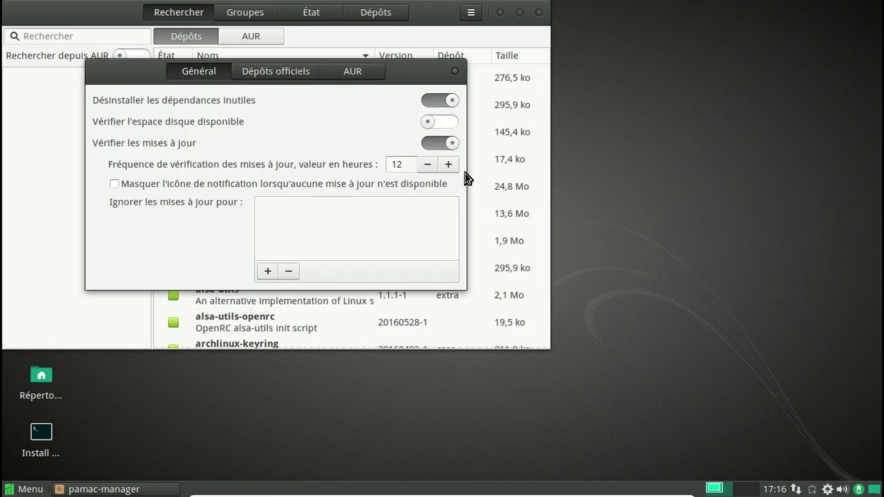
Step: Refresh the mirror list of the official repositories and close the preferences
{"action": "left_click", "coordinate": [308, 73]}
{"action": "left_click", "coordinate": [414, 154]}
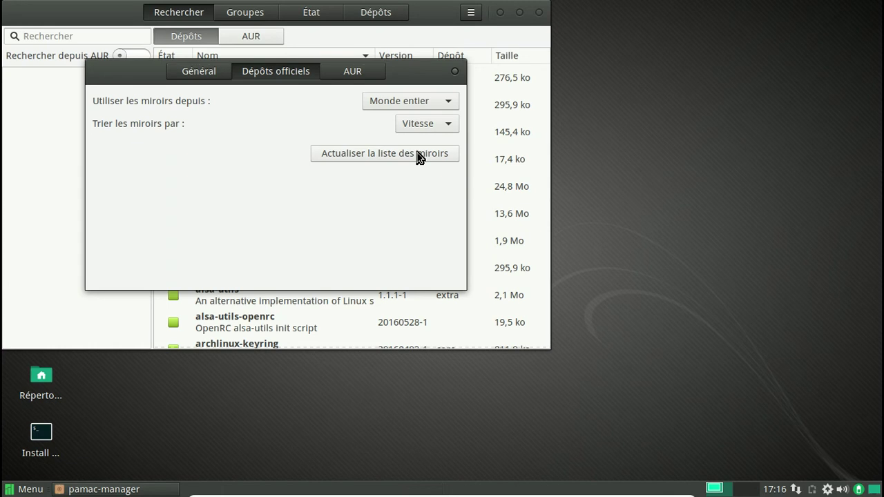
{"action": "left_click", "coordinate": [411, 157]}
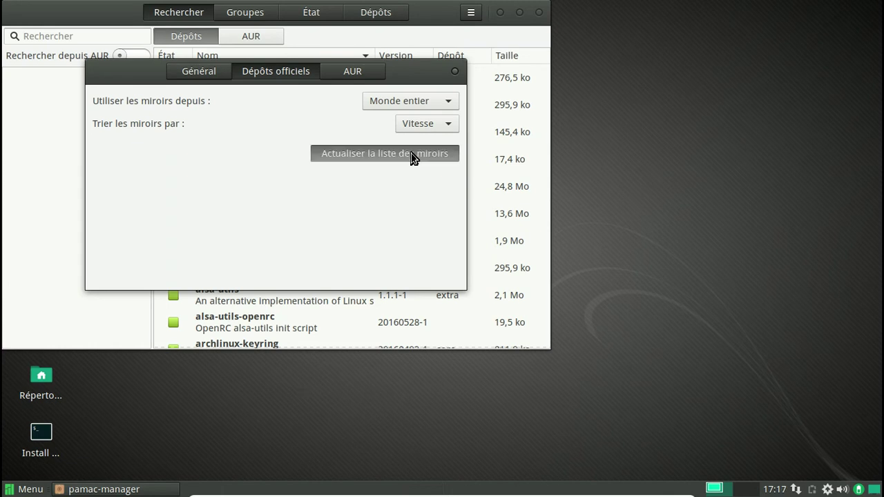
{"action": "left_click", "coordinate": [454, 74]}
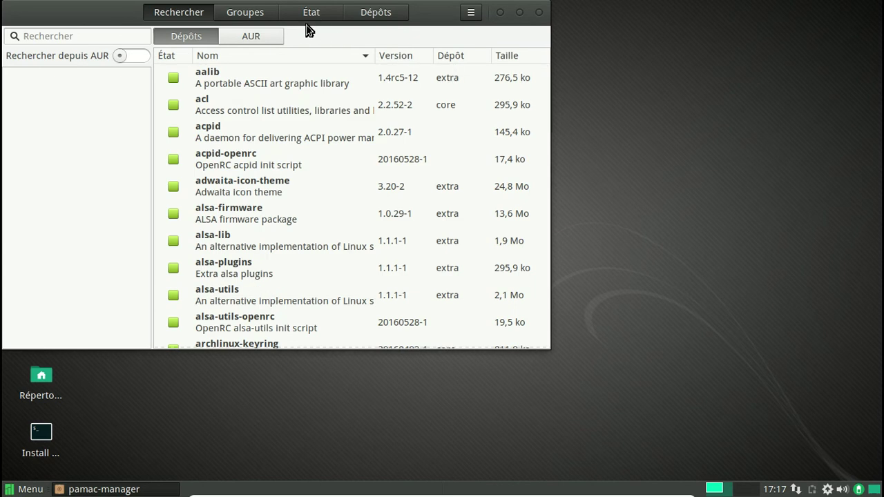
Step: Refresh the package databases, then dismiss the update notification and close the package manager
{"action": "left_click", "coordinate": [468, 13]}
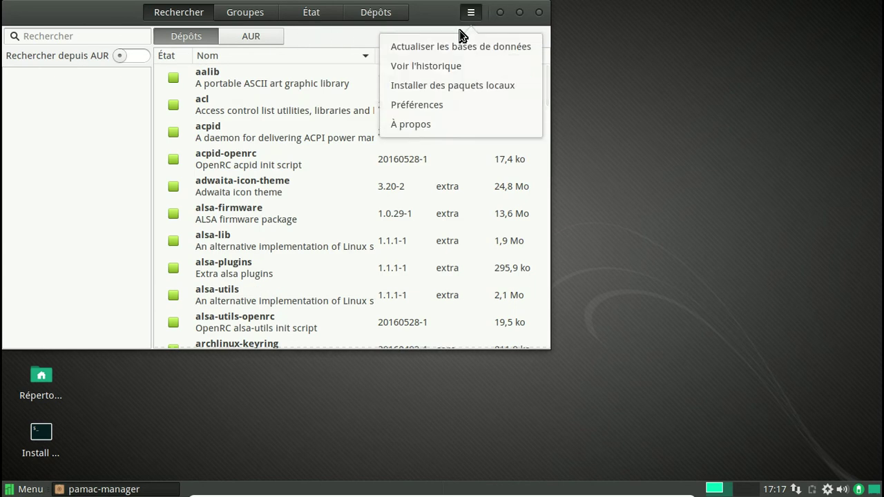
{"action": "left_click", "coordinate": [458, 45]}
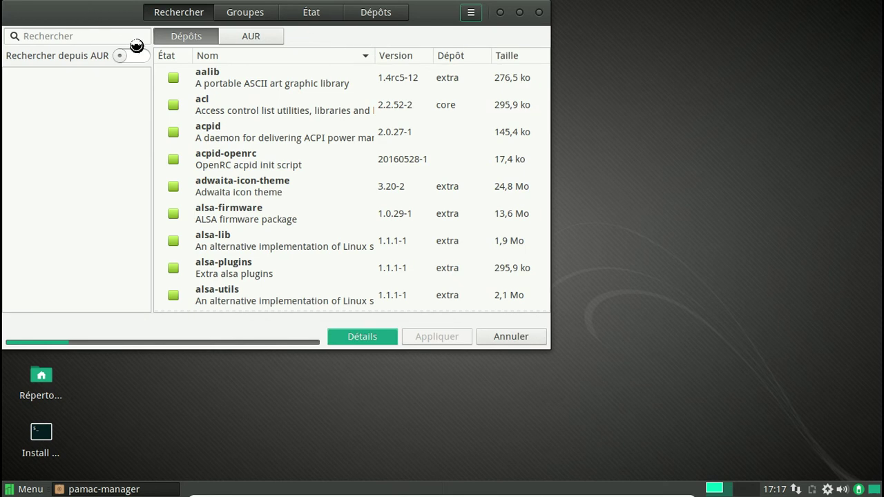
{"action": "left_click_drag", "start_coordinate": [92, 16], "coordinate": [234, 90]}
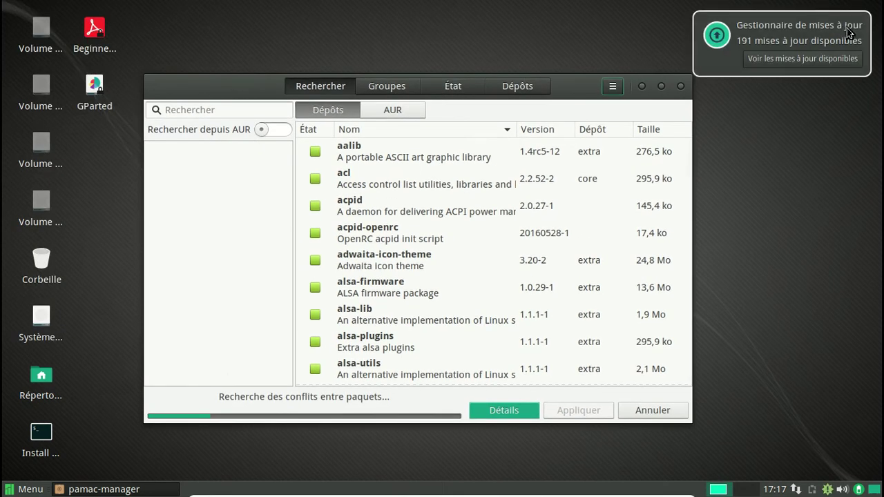
{"action": "left_click", "coordinate": [849, 32]}
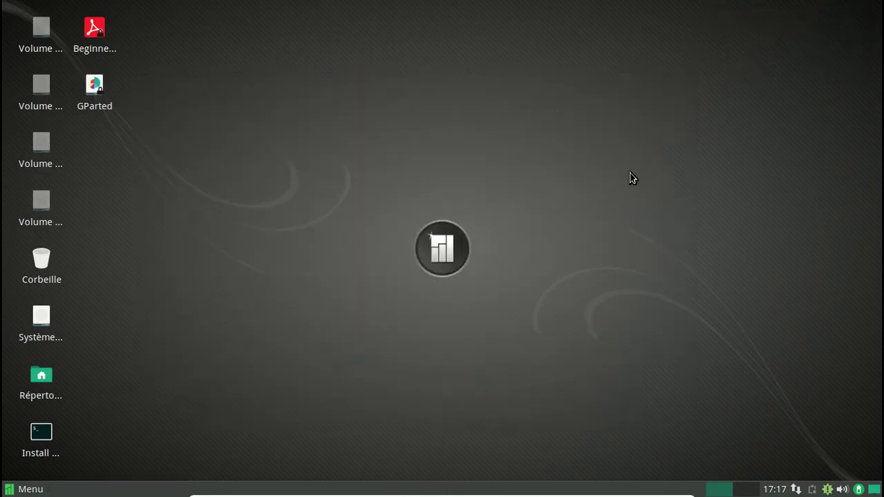
Step: Reopen the package manager, search for calamares, and try to install the calamares package
{"action": "right_click", "coordinate": [827, 489]}
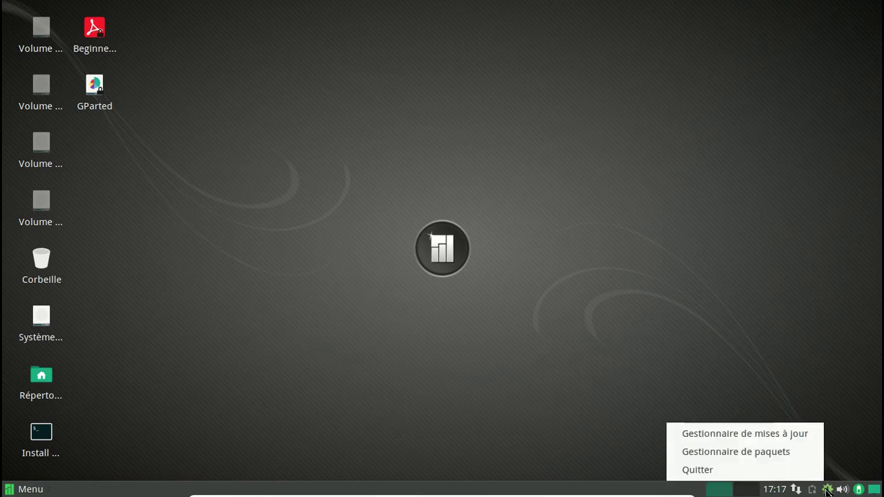
{"action": "left_click", "coordinate": [775, 454]}
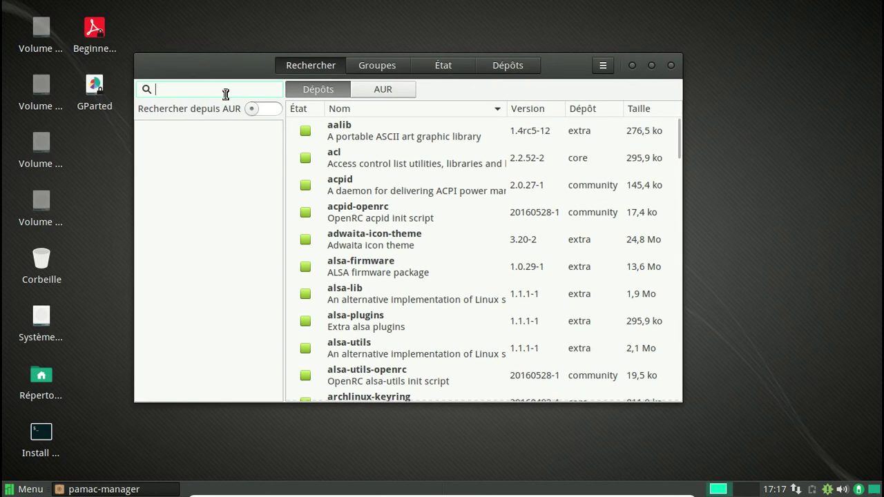
{"action": "type", "text": "calamares"}
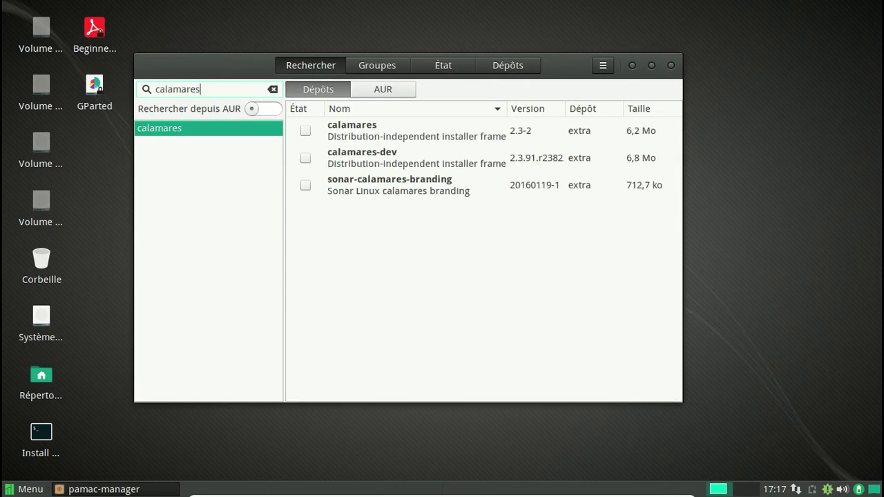
{"action": "left_click", "coordinate": [306, 131]}
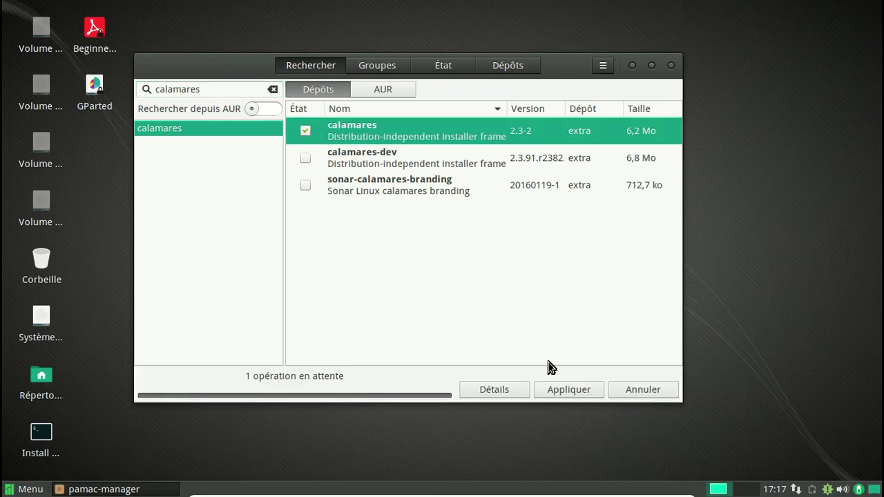
{"action": "left_click", "coordinate": [566, 391]}
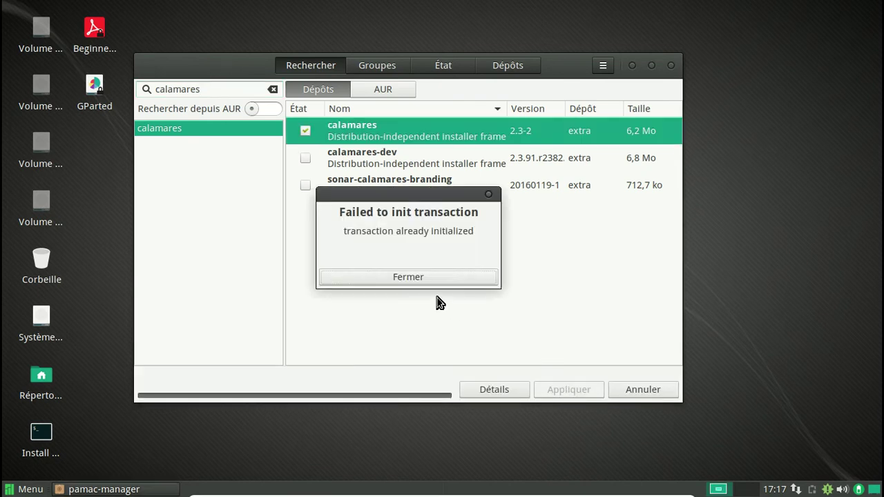
{"action": "left_click", "coordinate": [428, 279]}
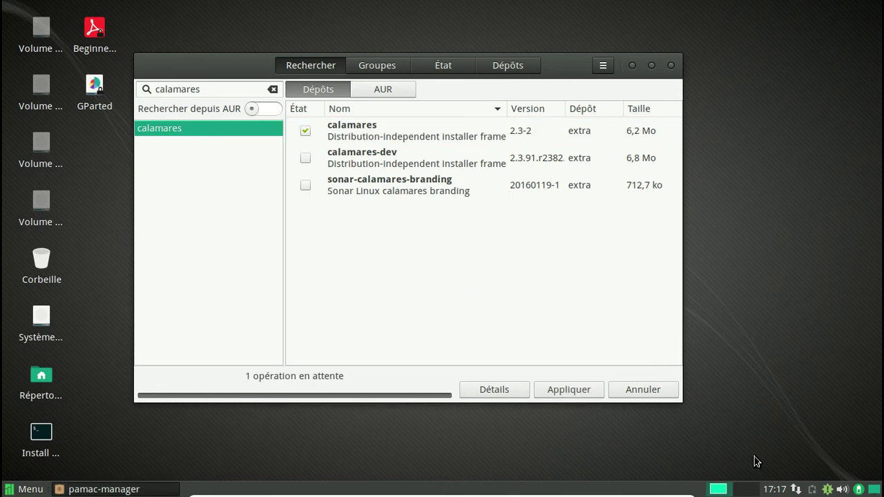
Step: Try applying the pending calamares installation again, then close the package manager
{"action": "right_click", "coordinate": [828, 490]}
{"action": "left_click", "coordinate": [782, 452]}
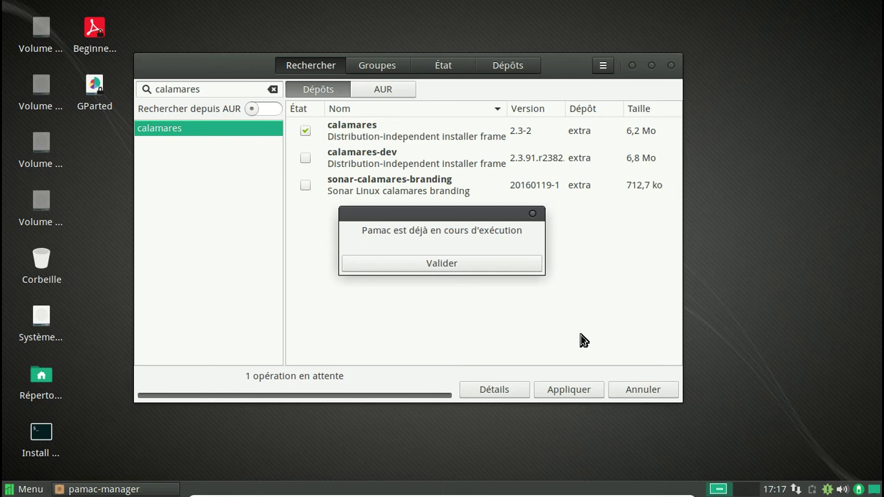
{"action": "left_click", "coordinate": [448, 261]}
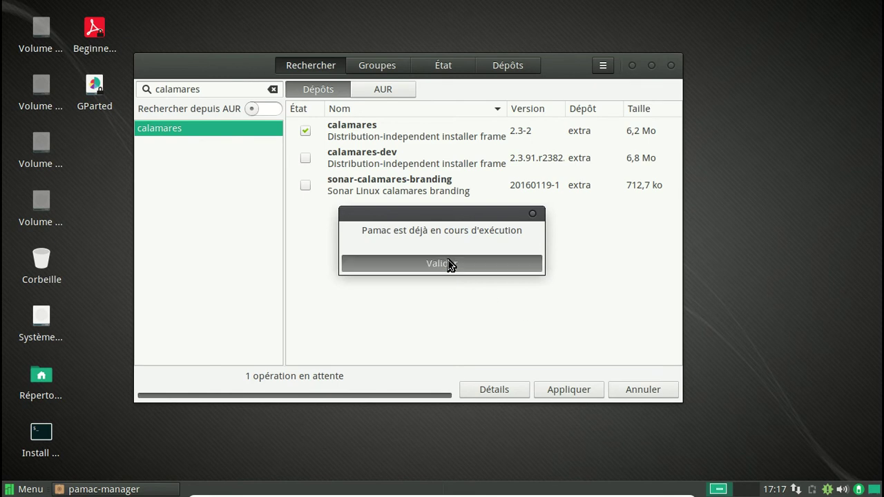
{"action": "left_click", "coordinate": [575, 391]}
{"action": "left_click", "coordinate": [434, 283]}
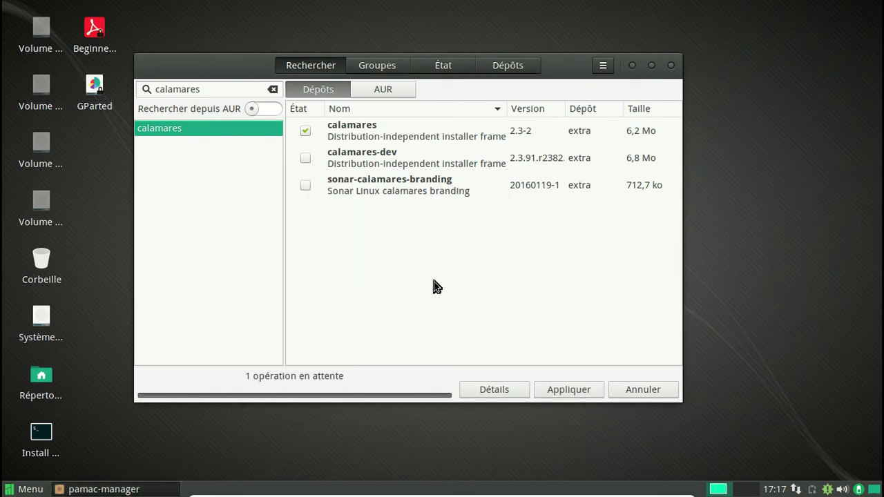
{"action": "left_click", "coordinate": [670, 67]}
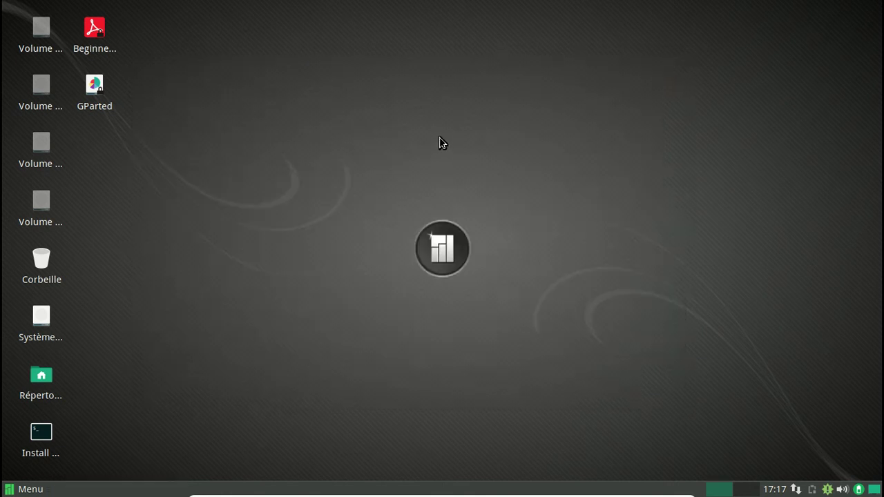
Step: Dismiss the update notification and open a fresh package manager window
{"action": "left_click", "coordinate": [18, 487]}
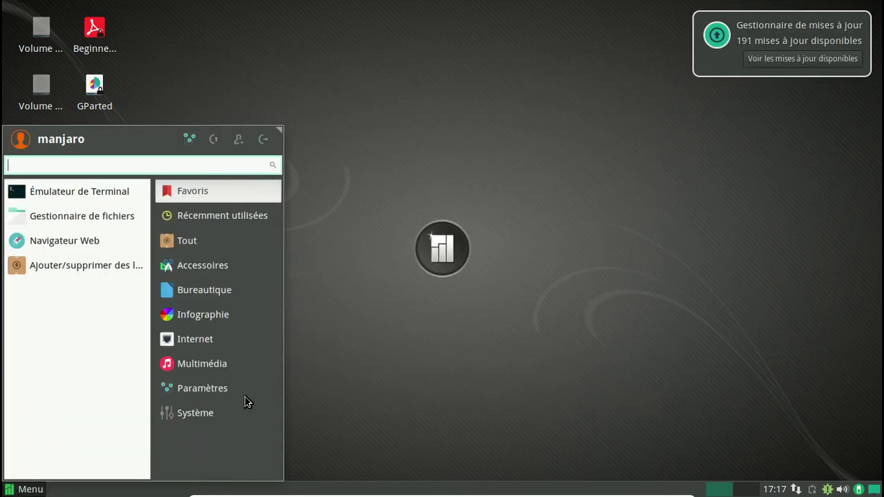
{"action": "left_click", "coordinate": [33, 490]}
{"action": "left_click", "coordinate": [858, 24]}
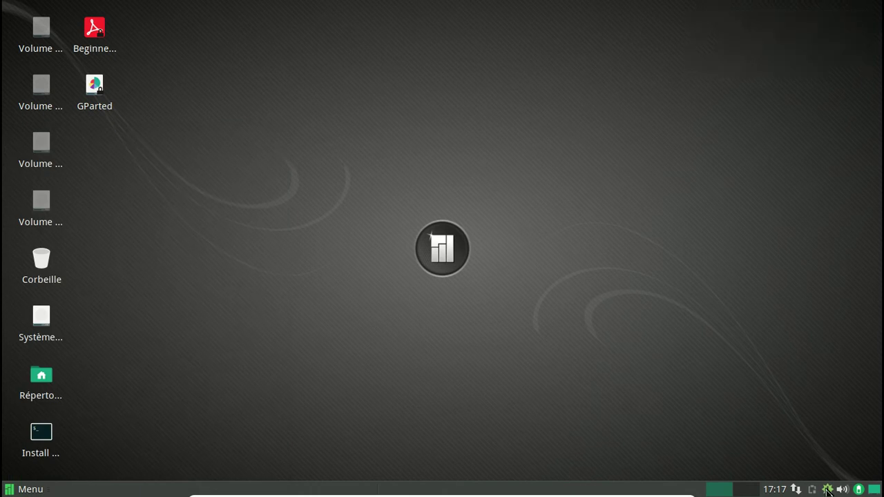
{"action": "right_click", "coordinate": [827, 489]}
{"action": "left_click", "coordinate": [780, 453]}
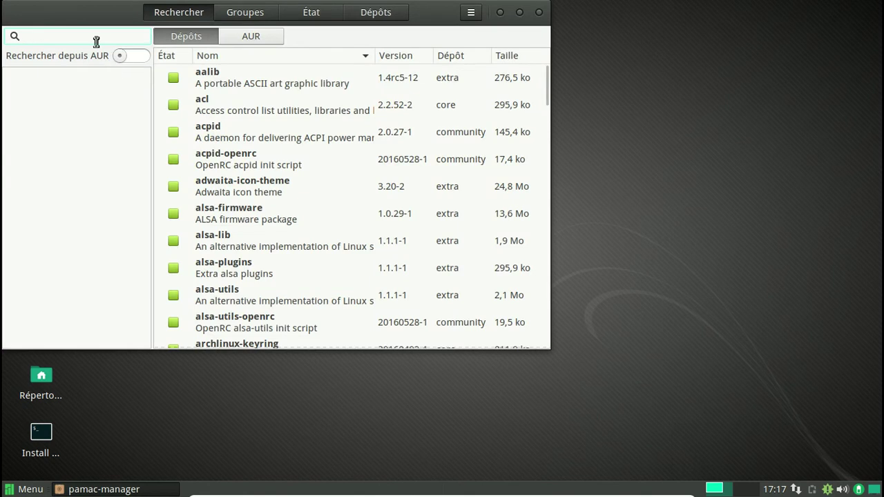
Step: Search for calam, mark the calamares package for installation with phonon-qt5-gstreamer as provider, and review the transaction summary
{"action": "type", "text": "calam"}
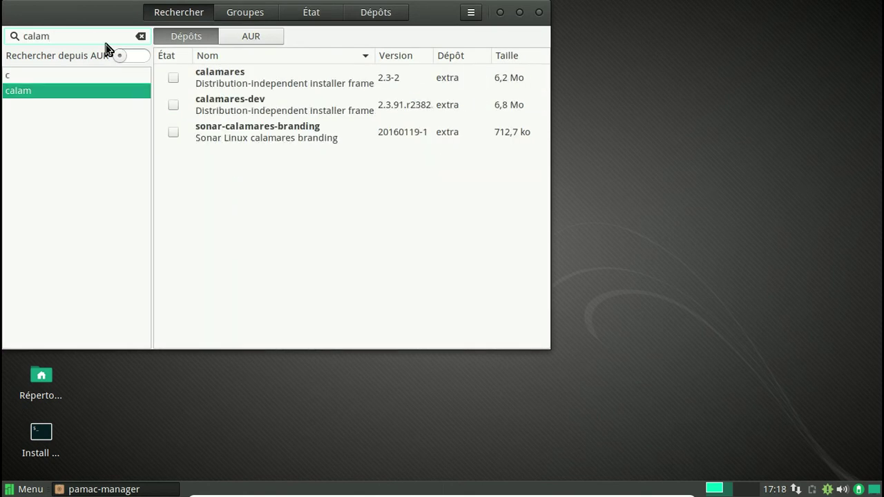
{"action": "left_click", "coordinate": [173, 78]}
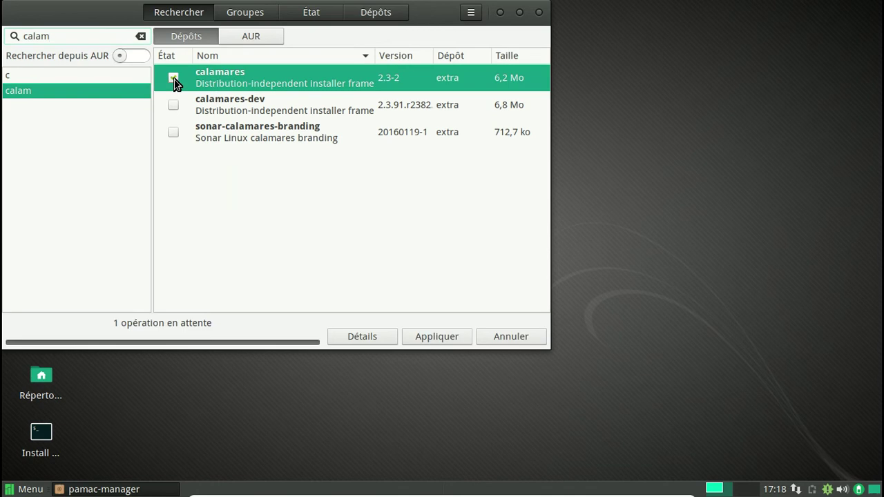
{"action": "left_click", "coordinate": [438, 337]}
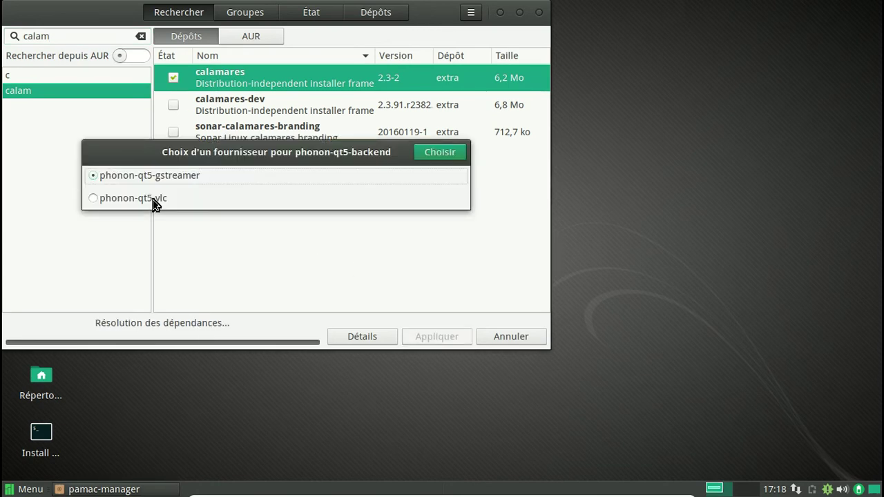
{"action": "left_click", "coordinate": [445, 157]}
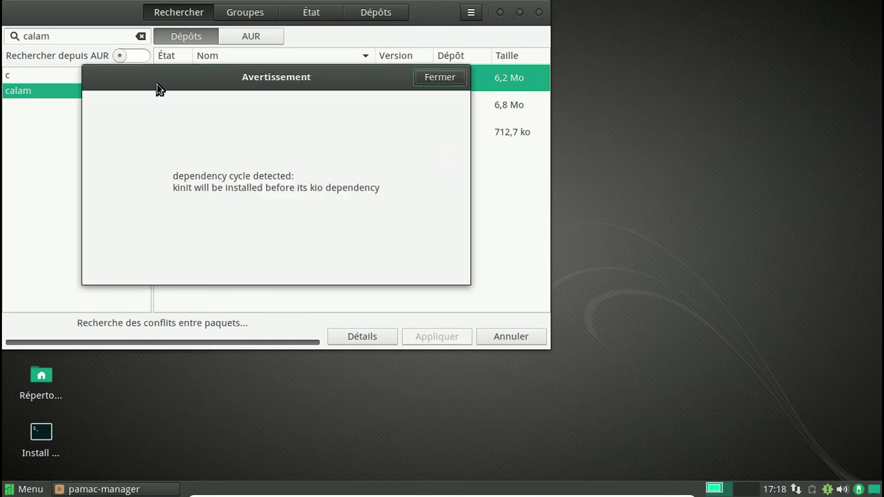
{"action": "left_click", "coordinate": [432, 81]}
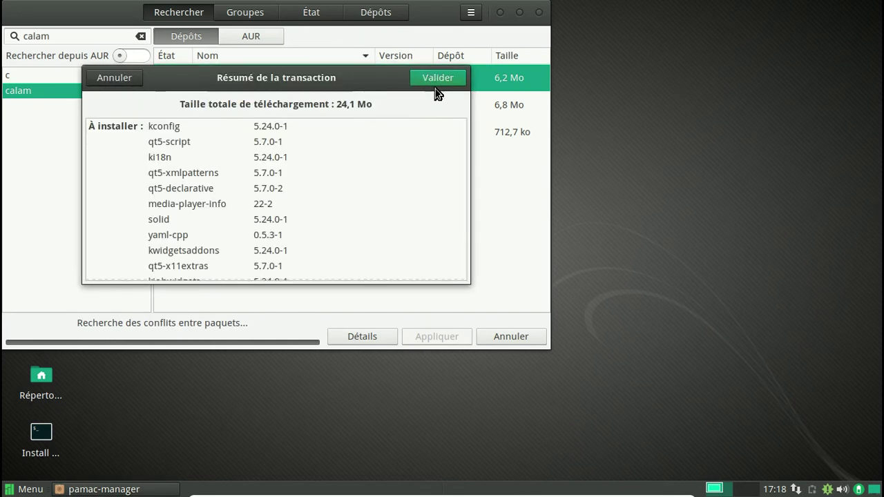
{"action": "scroll", "coordinate": [407, 138], "scroll_direction": "down", "scroll_amount": 10}
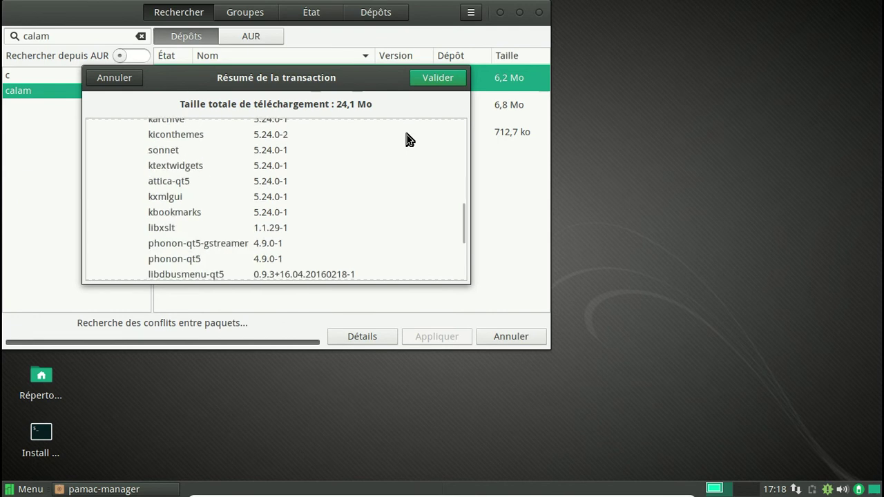
{"action": "scroll", "coordinate": [407, 138], "scroll_direction": "down", "scroll_amount": 1}
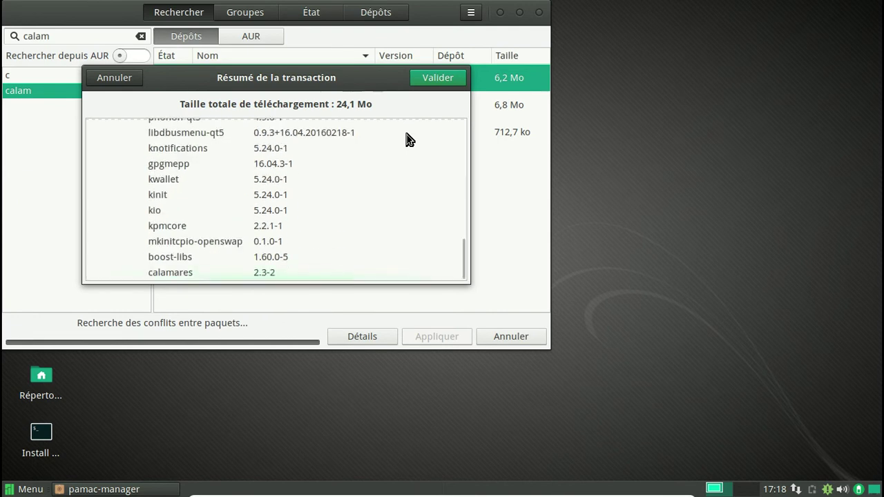
Step: Validate the calamares installation and authenticate with the root password
{"action": "left_click", "coordinate": [423, 78]}
{"action": "type", "text": "••"}
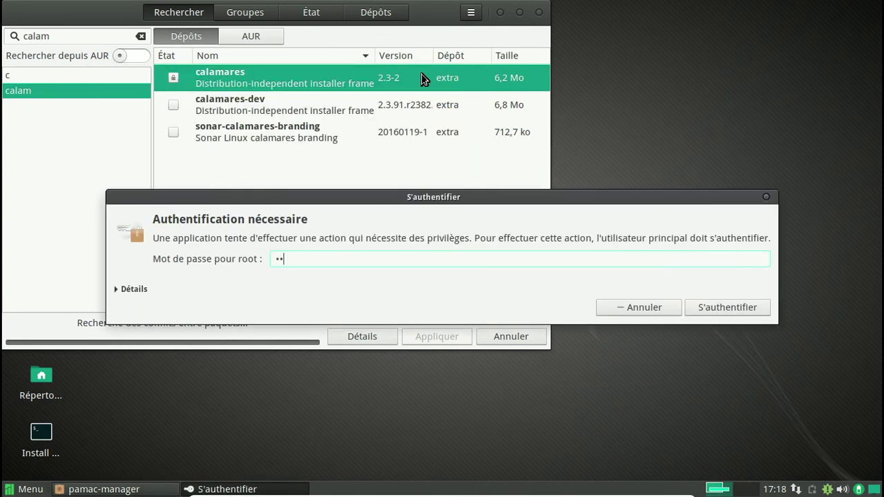
{"action": "key", "text": "BackSpace"}
{"action": "key", "text": "BackSpace"}
{"action": "type", "text": "••••"}
{"action": "key", "text": "BackSpace"}
{"action": "key", "text": "BackSpace"}
{"action": "key", "text": "BackSpace"}
{"action": "key", "text": "BackSpace"}
{"action": "type", "text": "•••••••"}
{"action": "key", "text": "Return"}
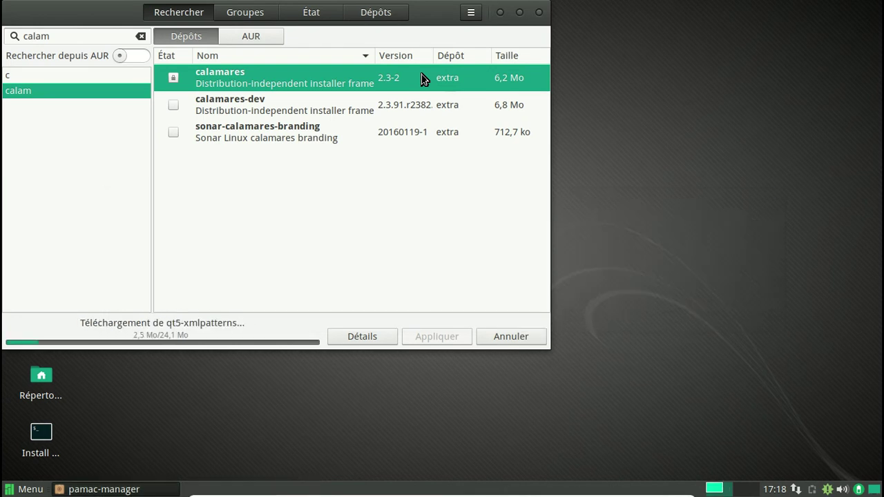
Step: Move the package manager window toward the screen's centre, check the installation's detailed log, and return to the package list
{"action": "left_click_drag", "start_coordinate": [97, 13], "coordinate": [251, 49]}
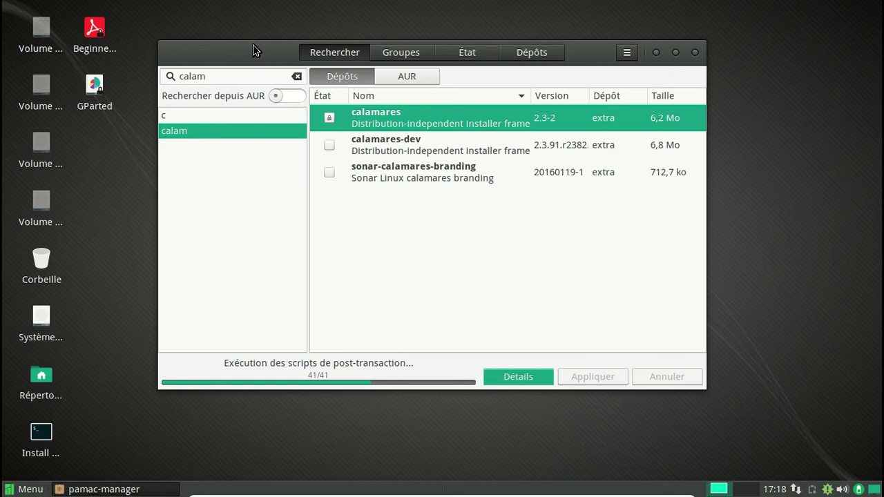
{"action": "left_click", "coordinate": [515, 379]}
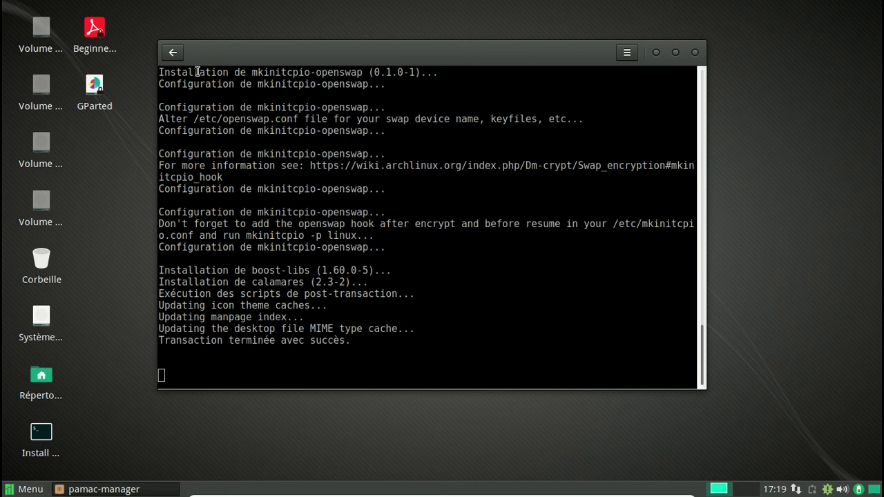
{"action": "left_click", "coordinate": [173, 54]}
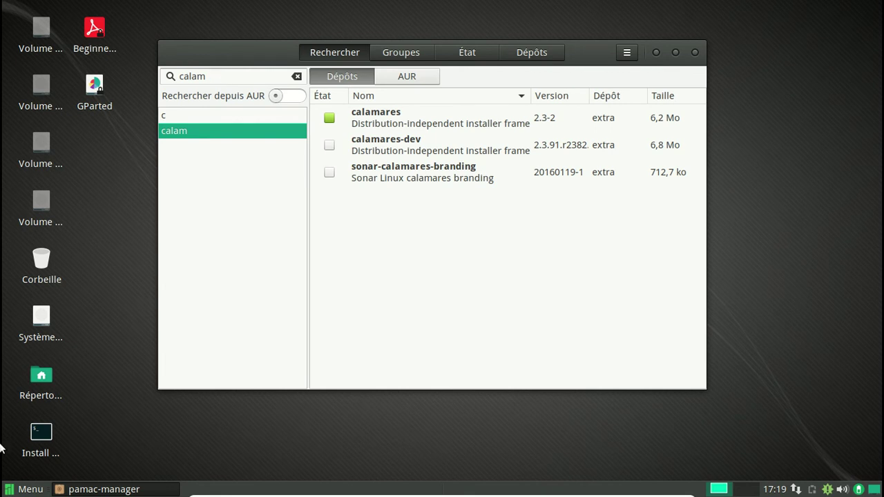
Step: Look for the Calamares launcher among the installed applications by searching for cal, then dismiss the search
{"action": "left_click", "coordinate": [21, 491]}
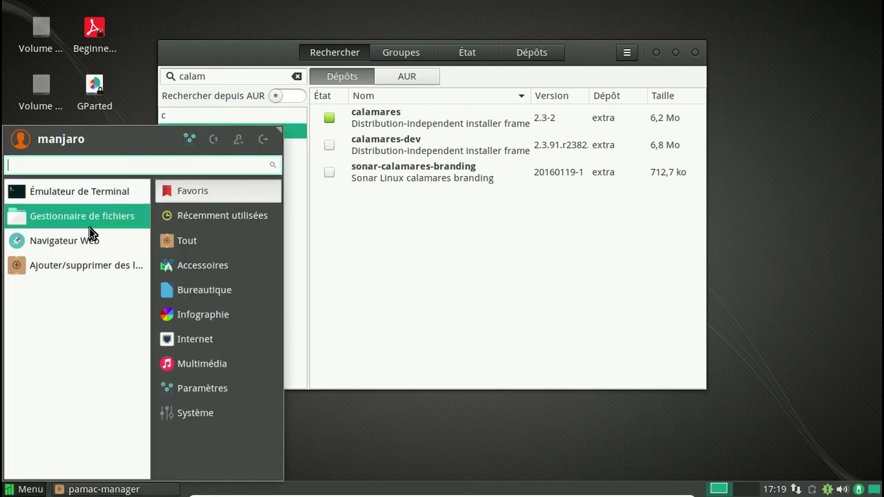
{"action": "type", "text": "cal"}
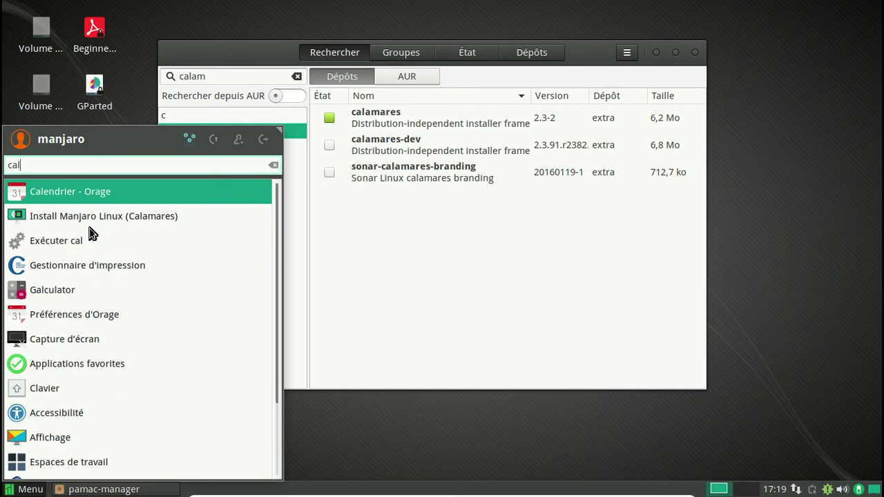
{"action": "key", "text": "Escape"}
Step: Look up the qt5-svg package in the repositories, then close the package manager
{"action": "left_click", "coordinate": [248, 66]}
{"action": "left_click_drag", "start_coordinate": [242, 77], "coordinate": [184, 78]}
{"action": "type", "text": "qt5"}
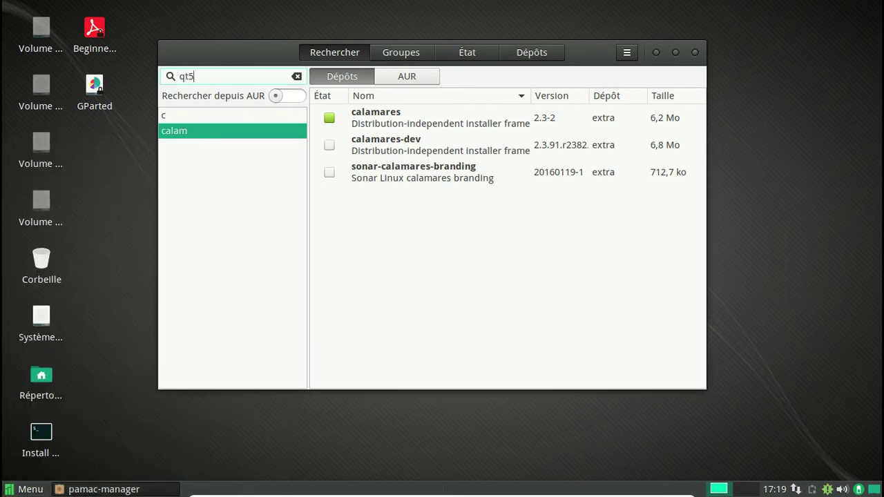
{"action": "type", "text": "-svg"}
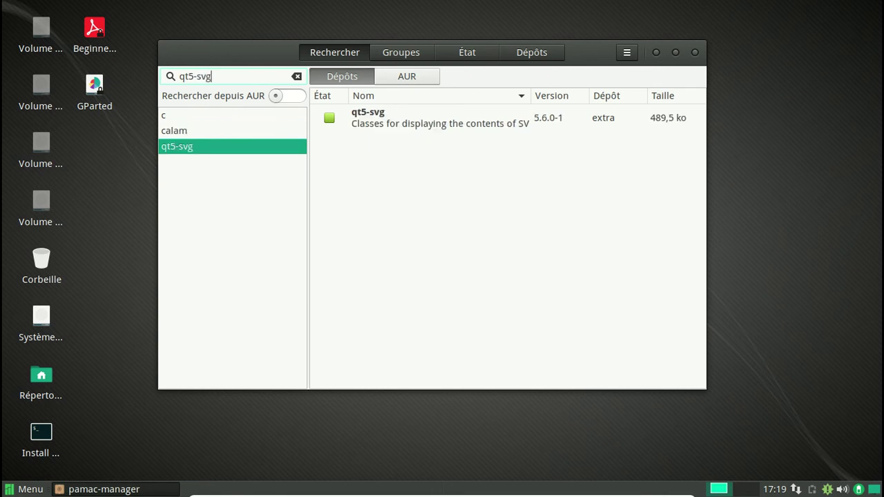
{"action": "left_click", "coordinate": [695, 54]}
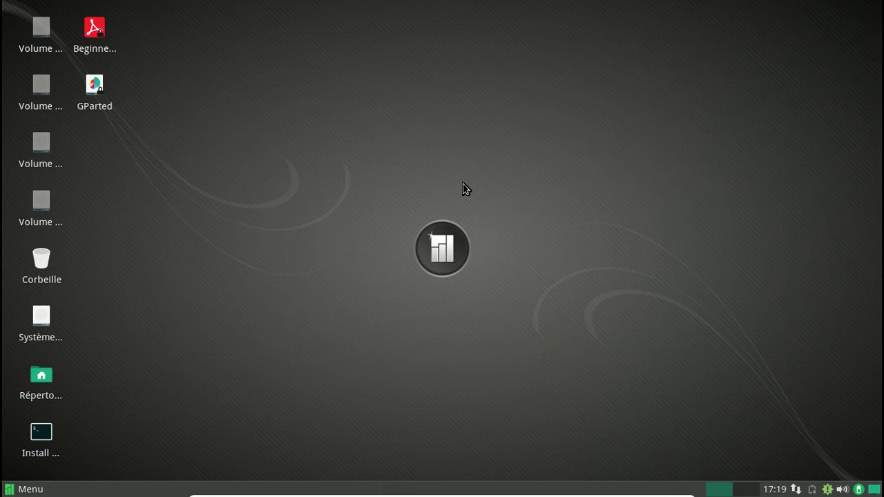
Step: Search the applications for cala and try to launch Install Manjaro Linux (Calamares)
{"action": "left_click", "coordinate": [24, 490]}
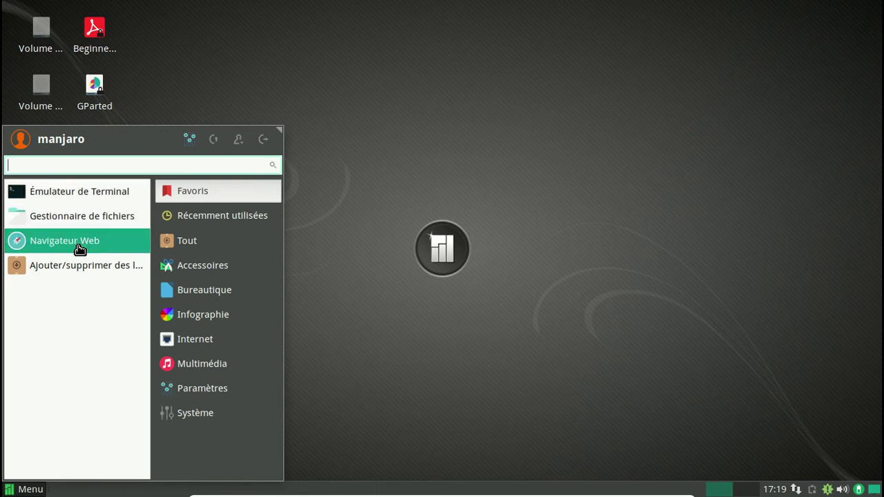
{"action": "type", "text": "cala"}
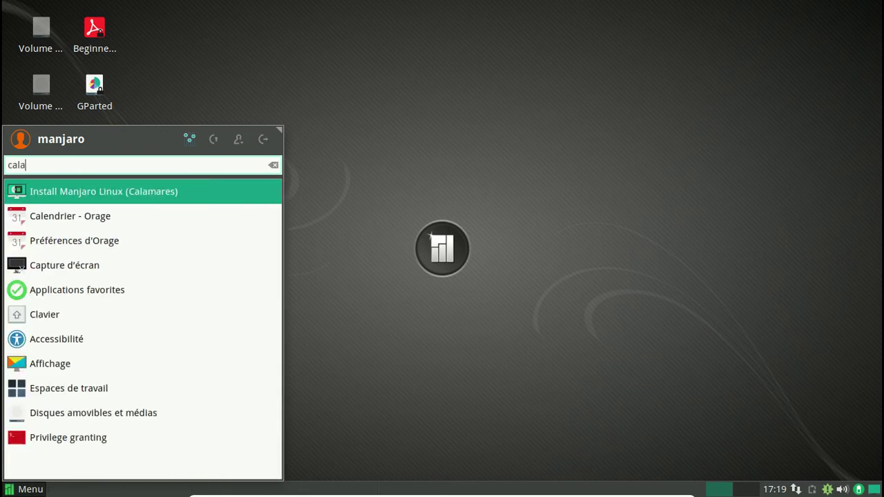
{"action": "left_click", "coordinate": [107, 199]}
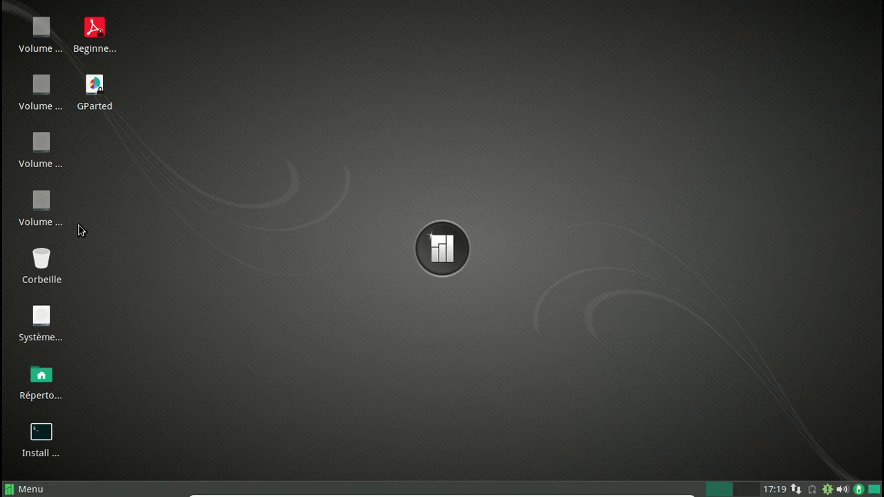
Step: Try to start the installer from a terminal with sudo calamares, then close the terminal
{"action": "left_click", "coordinate": [38, 489]}
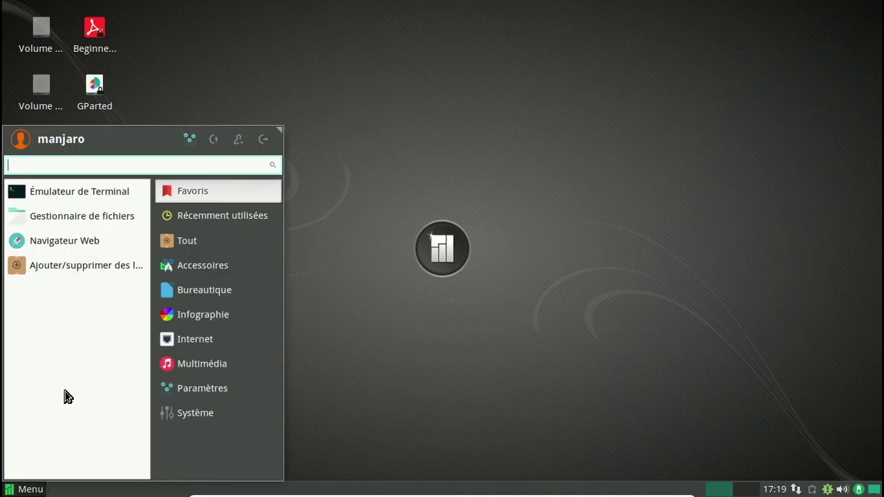
{"action": "left_click", "coordinate": [95, 201]}
{"action": "left_click_drag", "start_coordinate": [210, 15], "coordinate": [403, 49]}
{"action": "type", "text": "calamares"}
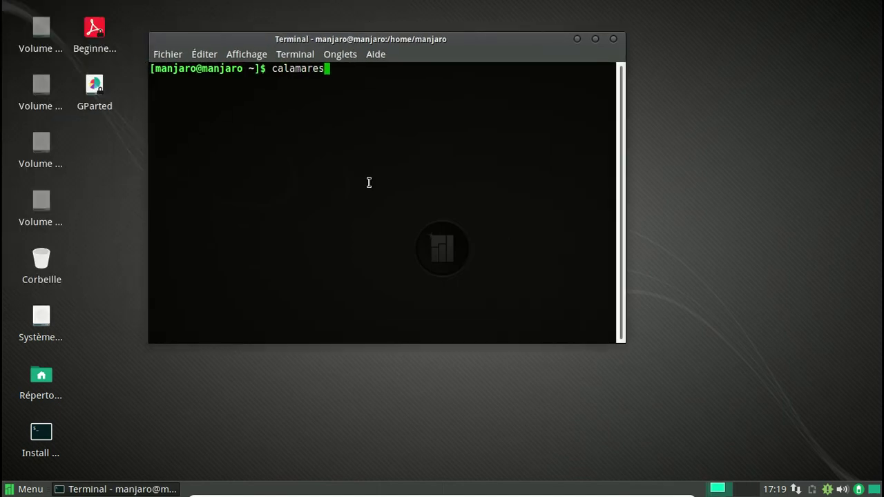
{"action": "key", "text": "Home"}
{"action": "type", "text": "sudo"}
{"action": "key", "text": "Return"}
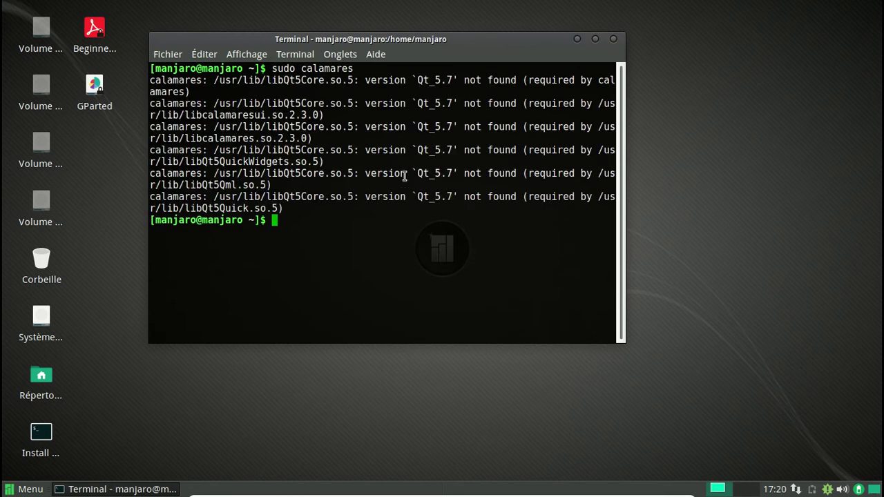
{"action": "left_click", "coordinate": [613, 40]}
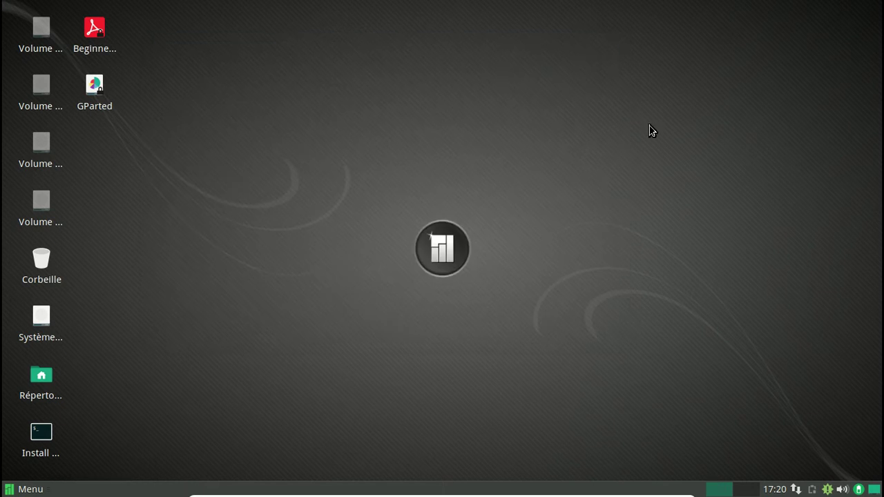
Step: Reopen the package manager and search the repositories for qt5-base
{"action": "right_click", "coordinate": [827, 490]}
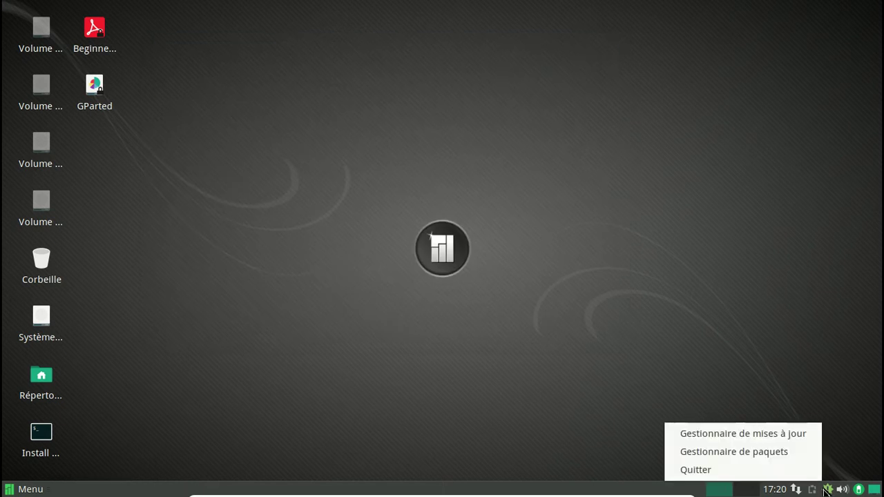
{"action": "left_click", "coordinate": [767, 455]}
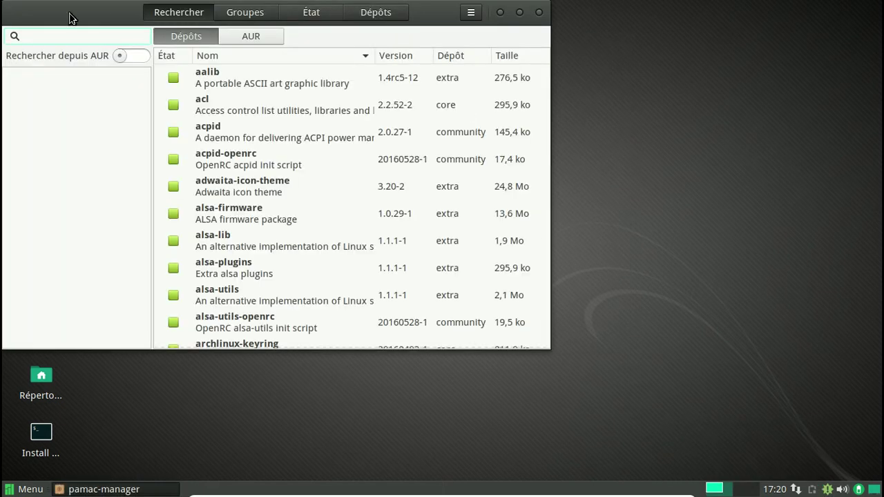
{"action": "type", "text": "qt5-base"}
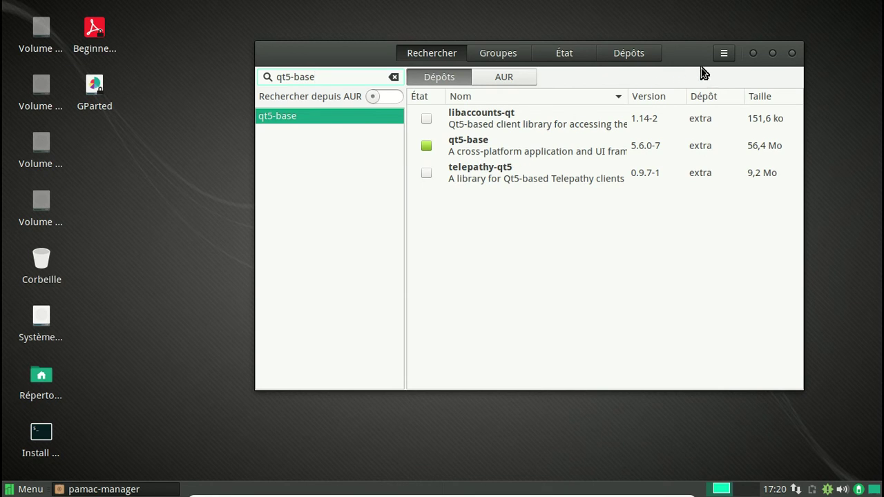
Step: Refresh the package databases and validate the proposed system update, then cancel it at the root authentication
{"action": "left_click", "coordinate": [723, 54]}
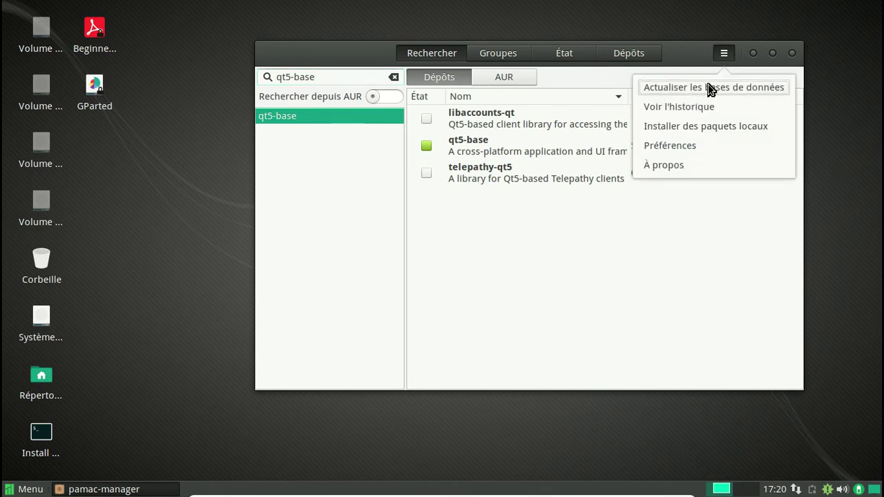
{"action": "left_click", "coordinate": [709, 85]}
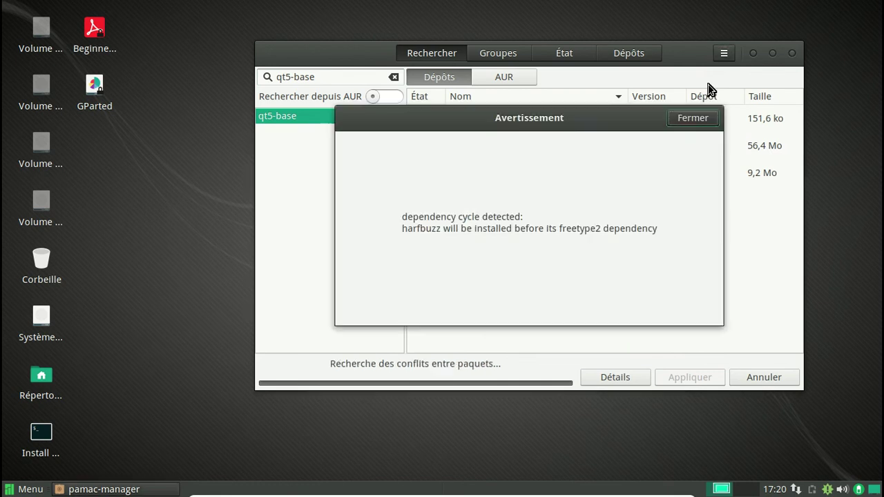
{"action": "left_click", "coordinate": [695, 122]}
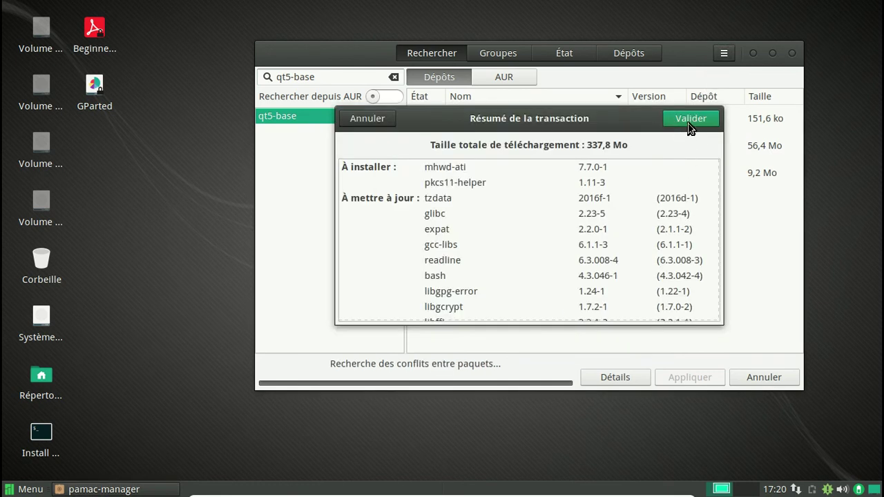
{"action": "left_click", "coordinate": [690, 119]}
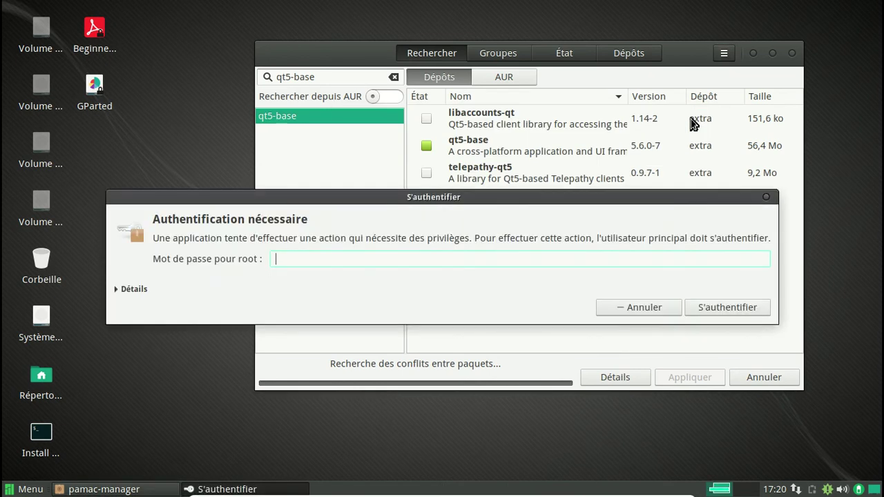
{"action": "left_click", "coordinate": [651, 307]}
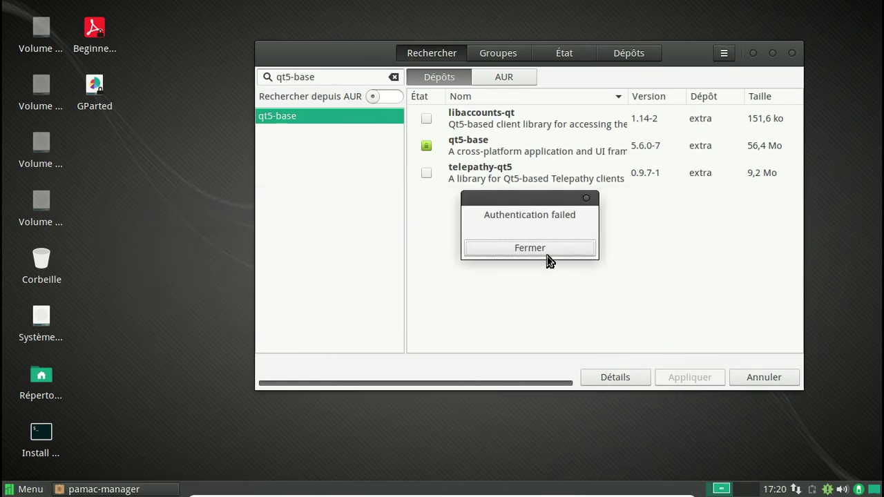
{"action": "left_click", "coordinate": [547, 255]}
Step: Check the AUR results for qt5-base, then return to the repository results
{"action": "left_click", "coordinate": [324, 77]}
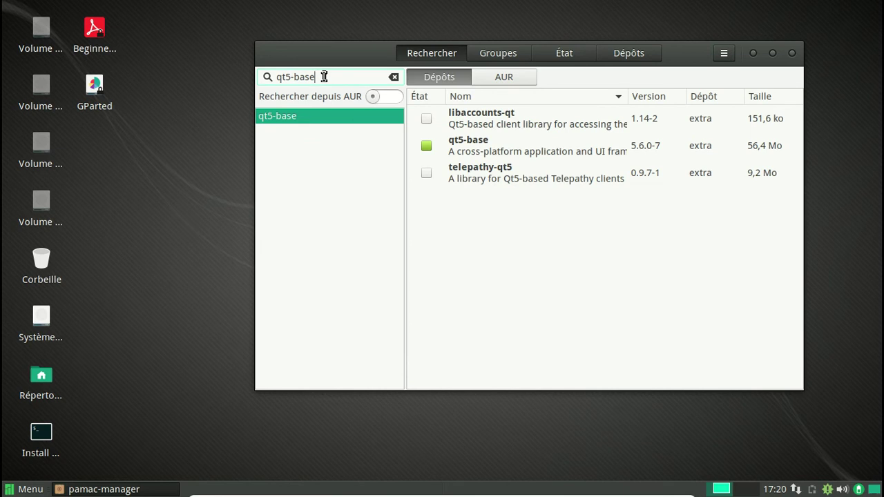
{"action": "left_click", "coordinate": [497, 78]}
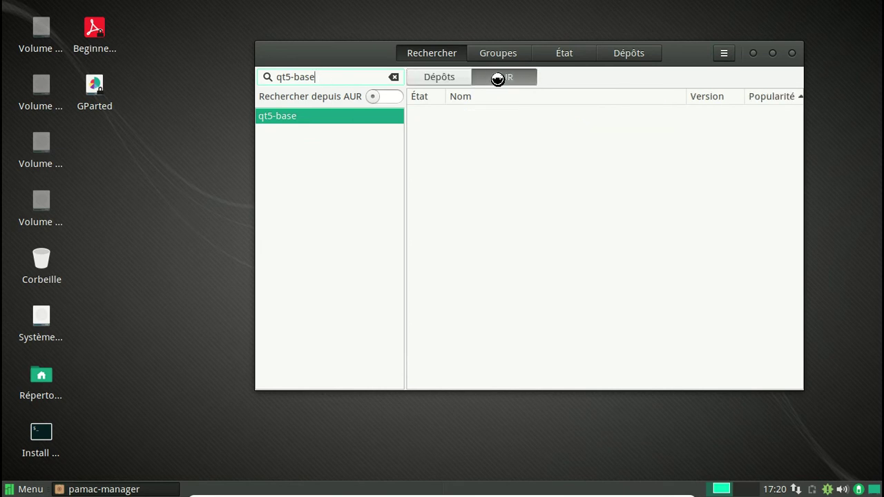
{"action": "left_click", "coordinate": [449, 79]}
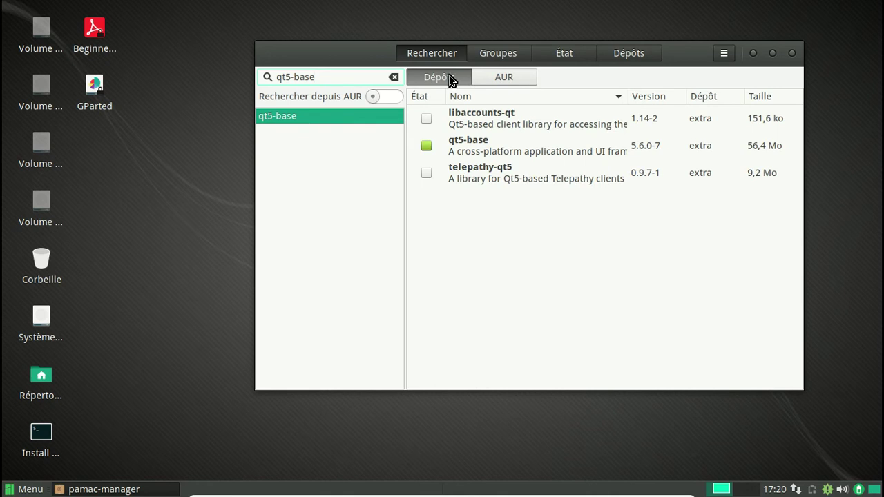
Step: Close the package manager, open a terminal and regenerate the mirror list with sudo pacman-mirrors -g
{"action": "left_click", "coordinate": [793, 53]}
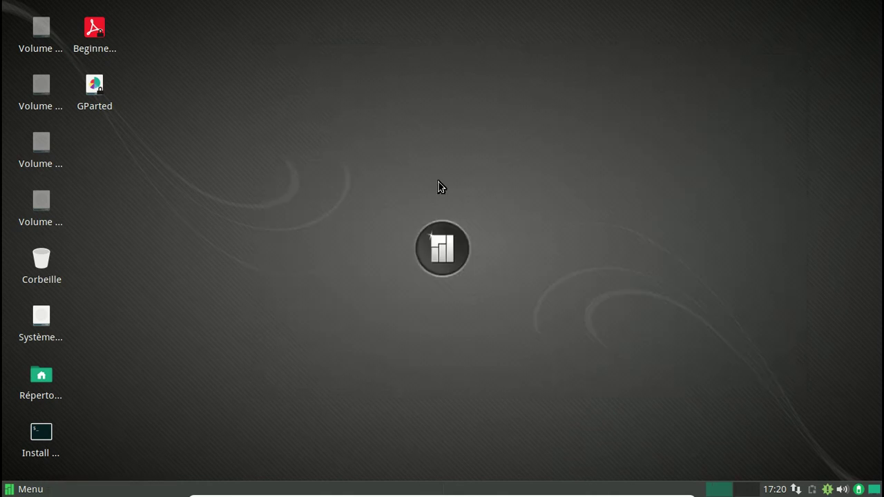
{"action": "left_click", "coordinate": [18, 490]}
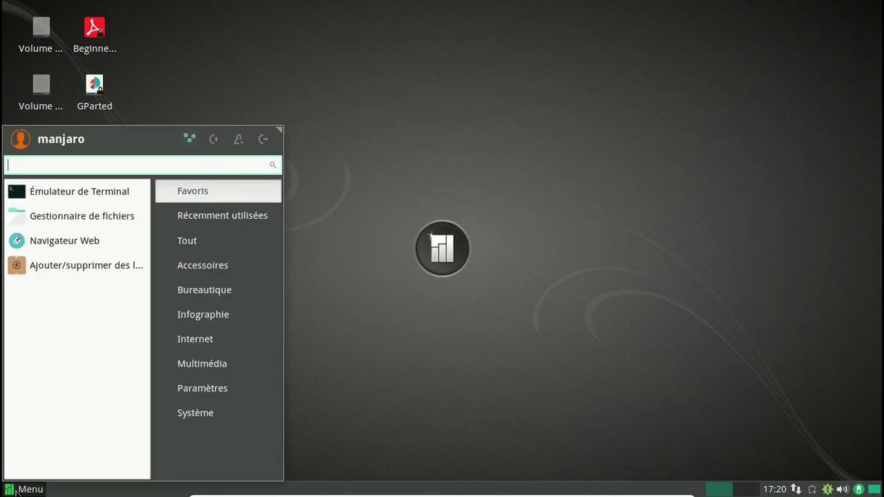
{"action": "left_click", "coordinate": [56, 198]}
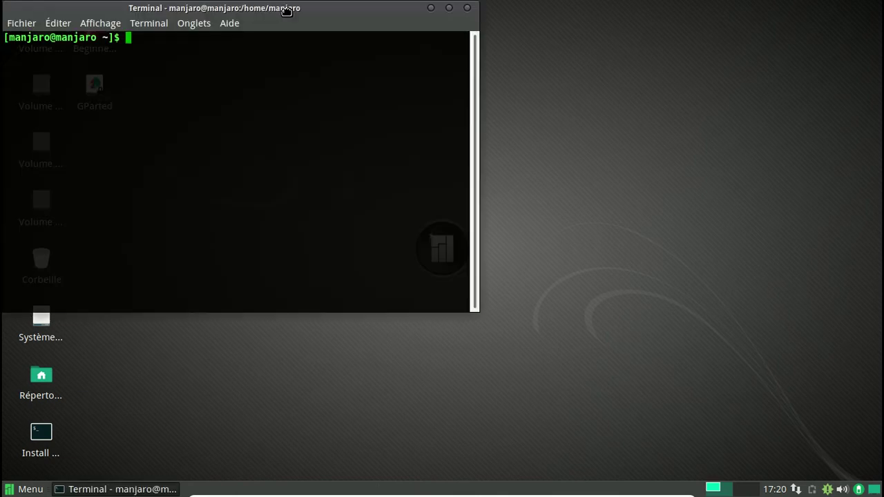
{"action": "left_click_drag", "start_coordinate": [281, 9], "coordinate": [421, 47]}
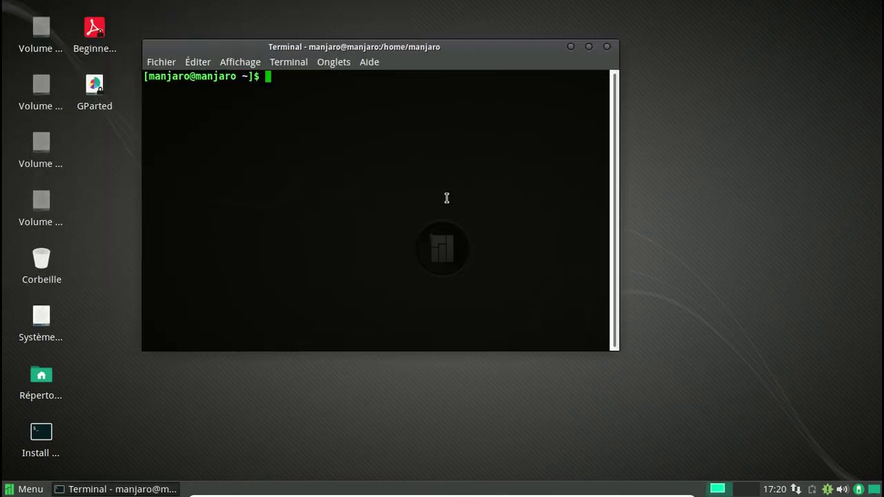
{"action": "type", "text": "sudo pacman-mirrors"}
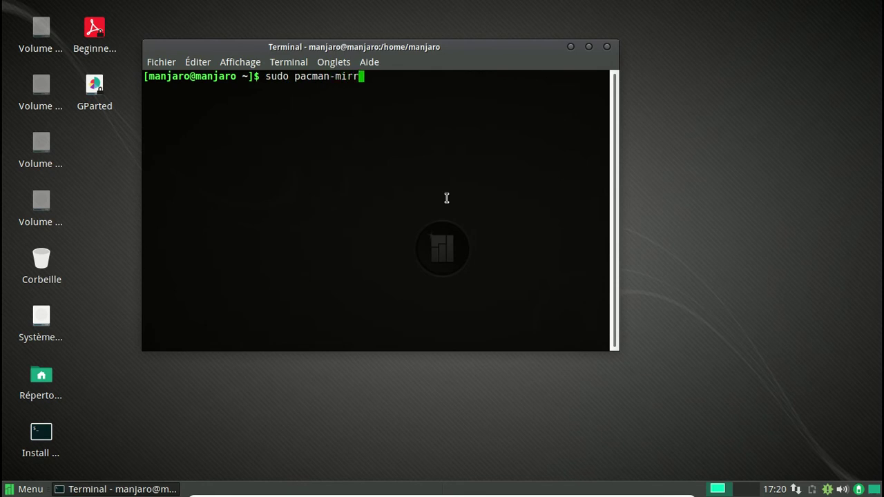
{"action": "key", "text": "BackSpace"}
{"action": "type", "text": "-g"}
{"action": "key", "text": "Return"}
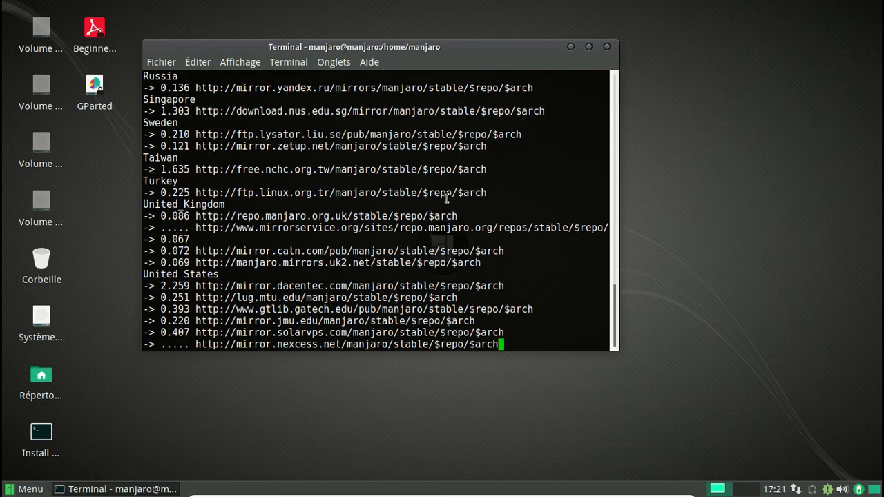
Step: Upgrade the qt5-base package with sudo pacman -Syy qt5-base and accept the installation
{"action": "key", "text": "Up"}
{"action": "key", "text": "BackSpace"}
{"action": "key", "text": "BackSpace"}
{"action": "key", "text": "BackSpace"}
{"action": "key", "text": "BackSpace"}
{"action": "key", "text": "BackSpace"}
{"action": "key", "text": "BackSpace"}
{"action": "key", "text": "BackSpace"}
{"action": "key", "text": "BackSpace"}
{"action": "key", "text": "BackSpace"}
{"action": "key", "text": "BackSpace"}
{"action": "key", "text": "BackSpace"}
{"action": "key", "text": "BackSpace"}
{"action": "key", "text": "BackSpace"}
{"action": "key", "text": "BackSpace"}
{"action": "key", "text": "BackSpace"}
{"action": "key", "text": "BackSpace"}
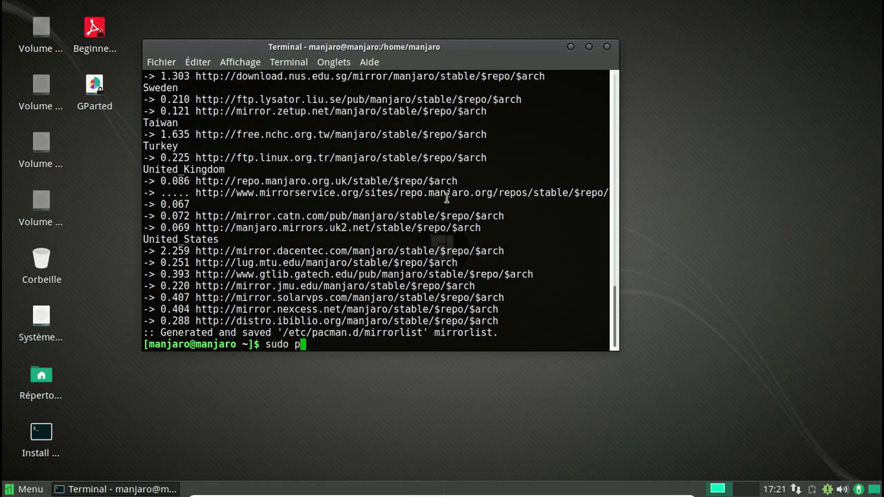
{"action": "type", "text": "acman -Syy qt5-"}
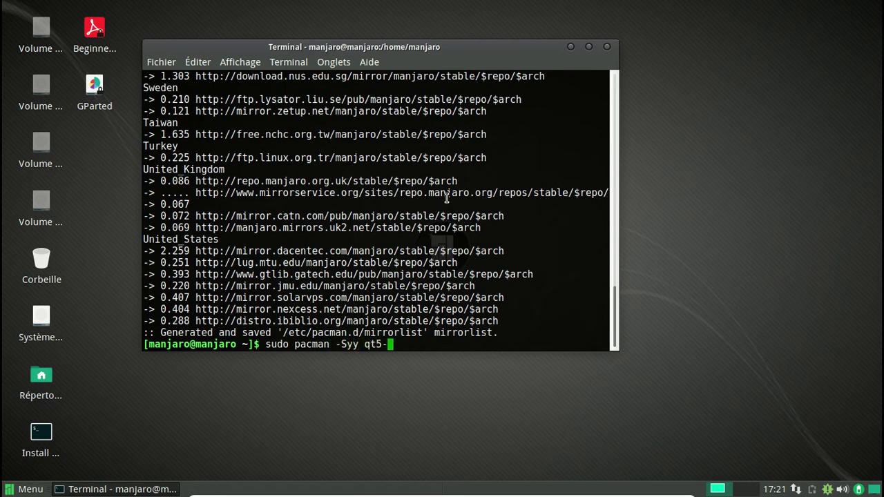
{"action": "type", "text": "base"}
{"action": "key", "text": "Return"}
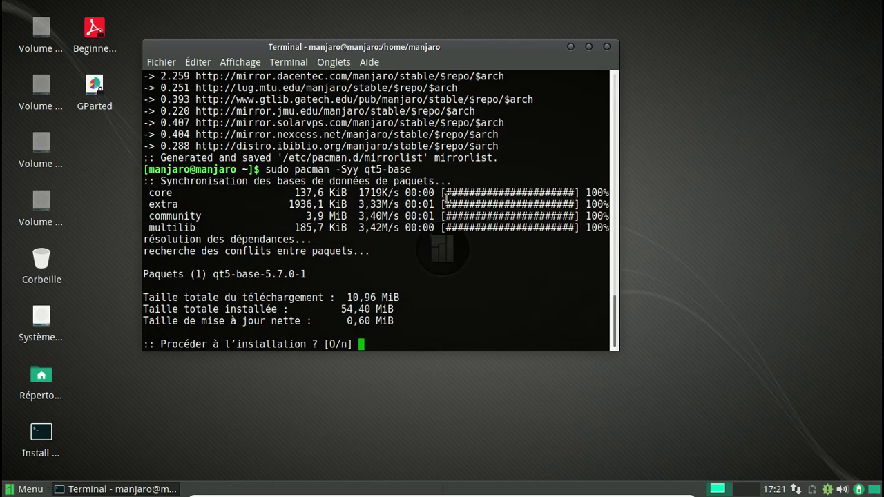
{"action": "key", "text": "Return"}
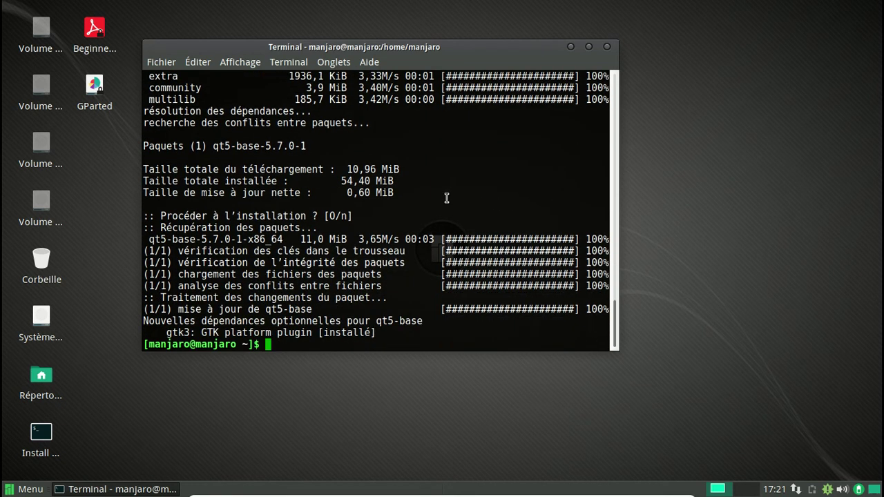
Step: Upgrade the qt5-svg package with sudo pacman -Syy qt5-svg and accept the installation
{"action": "key", "text": "Up"}
{"action": "key", "text": "BackSpace"}
{"action": "key", "text": "BackSpace"}
{"action": "key", "text": "BackSpace"}
{"action": "key", "text": "BackSpace"}
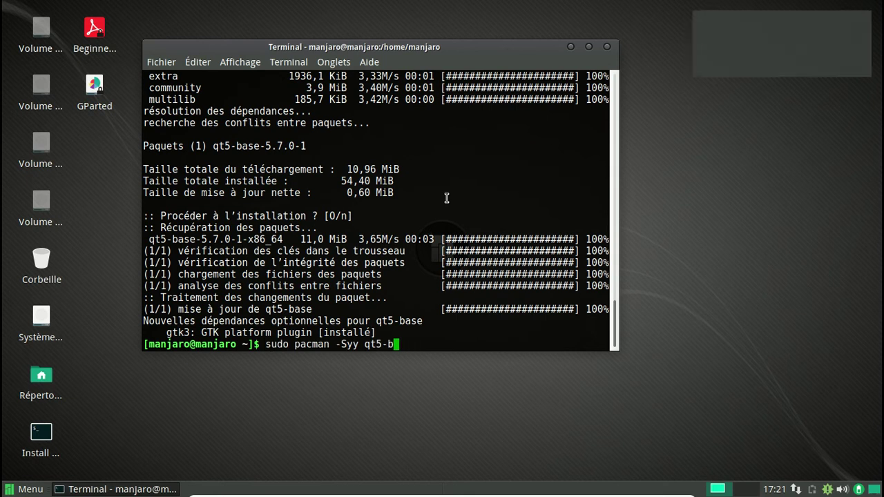
{"action": "type", "text": "svg"}
{"action": "key", "text": "Return"}
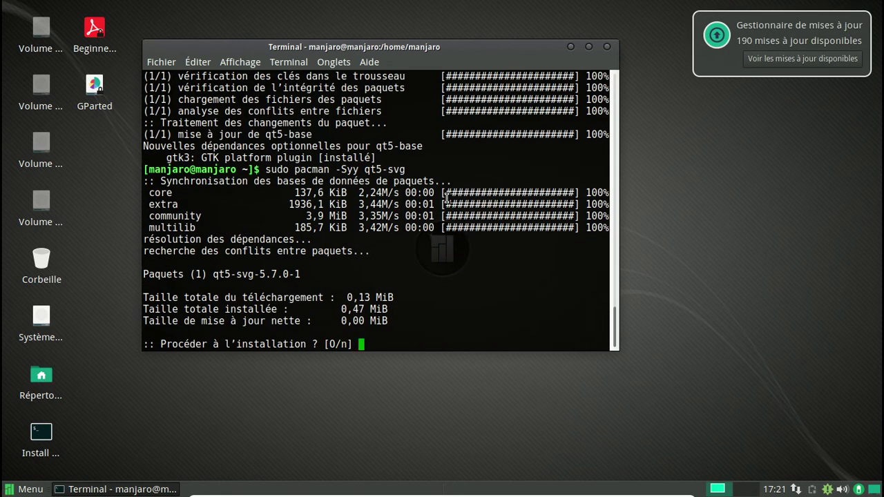
{"action": "key", "text": "Return"}
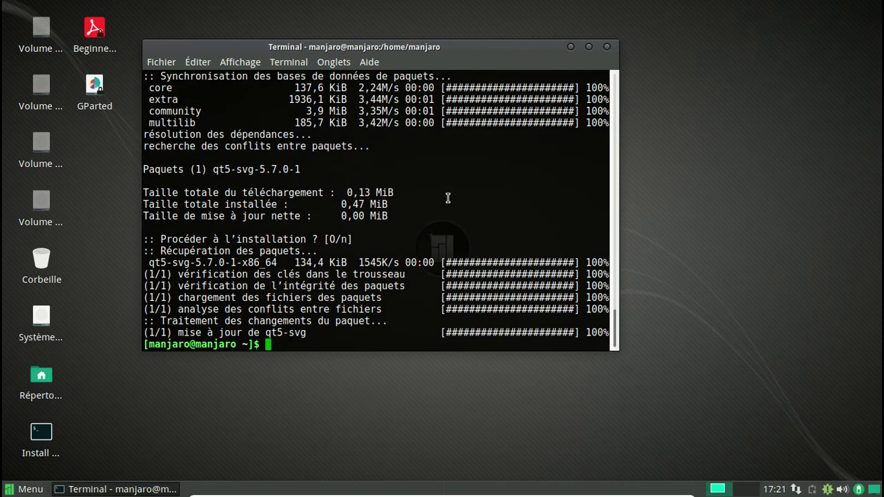
Step: Close the terminal, search the installed applications for cala and launch Install Manjaro Linux (Calamares)
{"action": "left_click", "coordinate": [15, 492]}
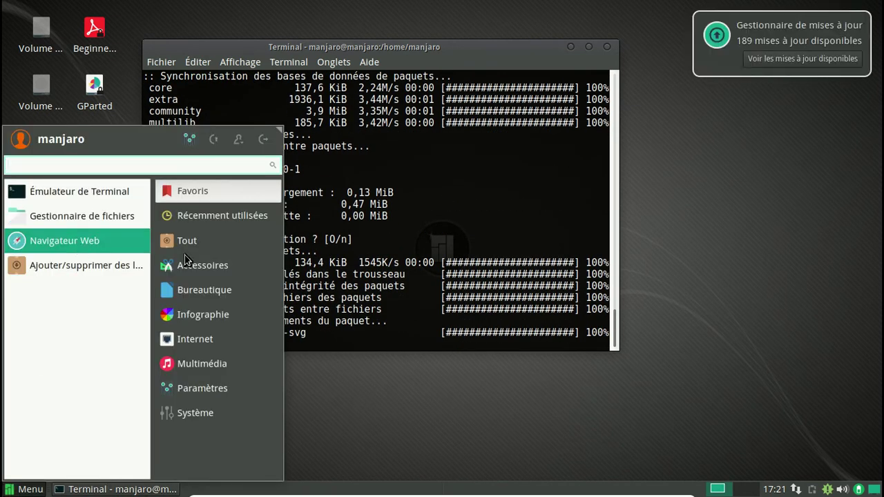
{"action": "left_click", "coordinate": [854, 35]}
{"action": "left_click", "coordinate": [606, 46]}
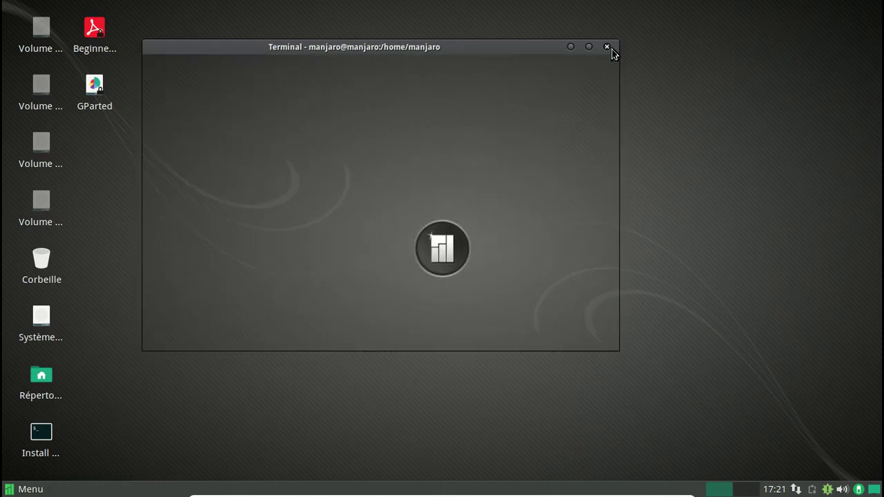
{"action": "left_click", "coordinate": [23, 492]}
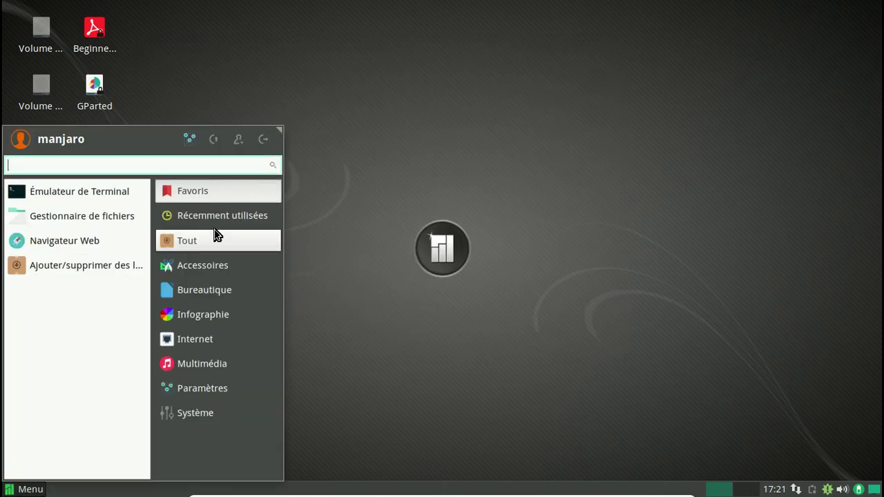
{"action": "type", "text": "cala"}
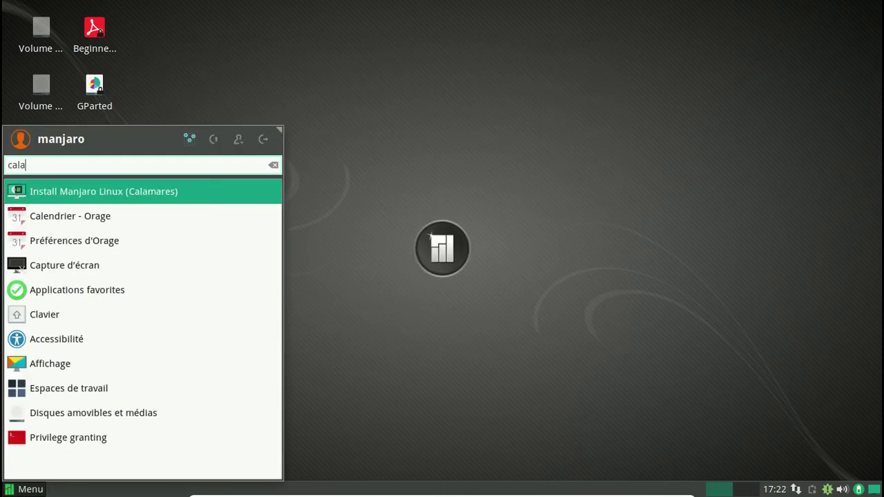
{"action": "left_click", "coordinate": [91, 191]}
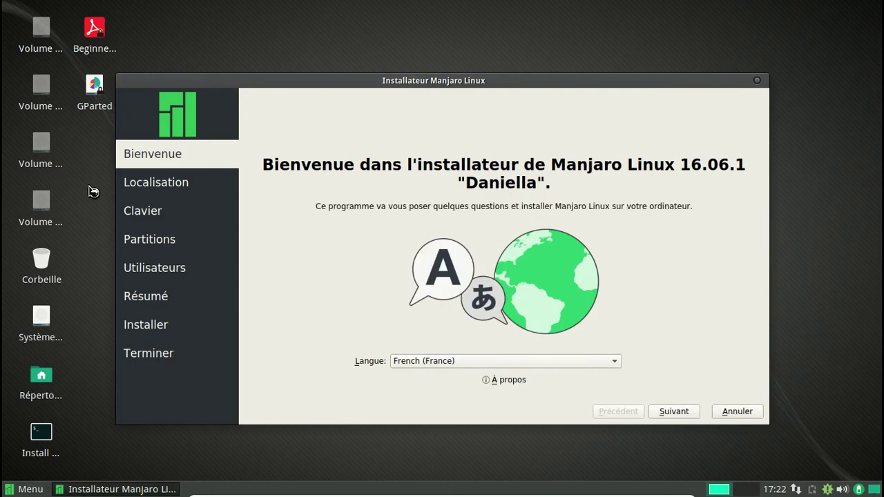
Step: Check the installer's About information, close it and continue from the welcome page with French (France) as the language
{"action": "left_click", "coordinate": [495, 380]}
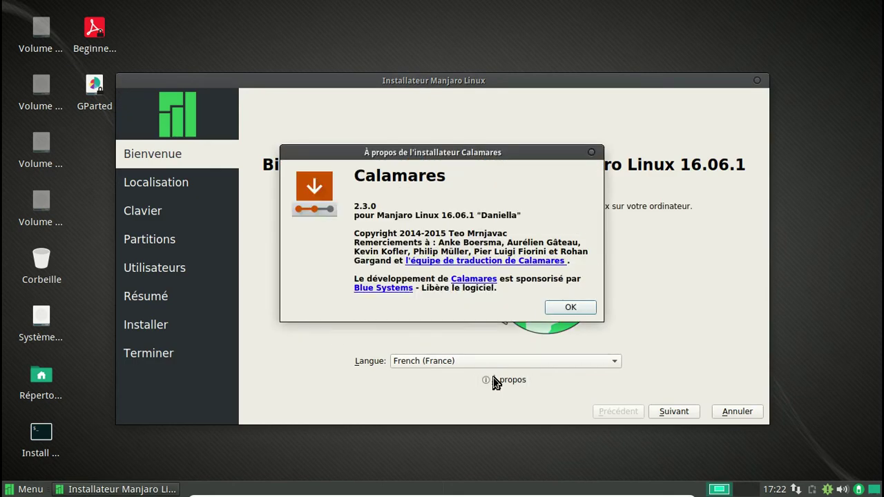
{"action": "left_click", "coordinate": [574, 309]}
{"action": "left_click", "coordinate": [688, 415]}
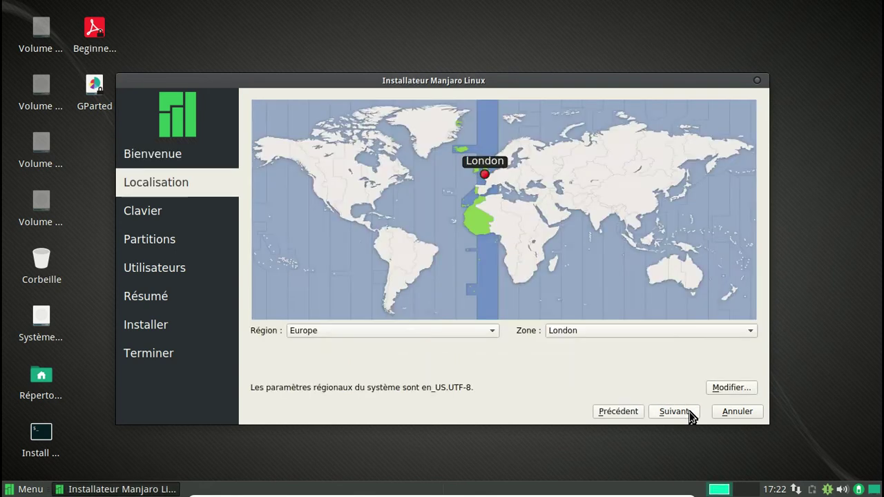
Step: Set the time zone to Europe/Paris and the system locale to fr_FR.UTF-8, then continue to the keyboard settings
{"action": "left_click", "coordinate": [488, 181]}
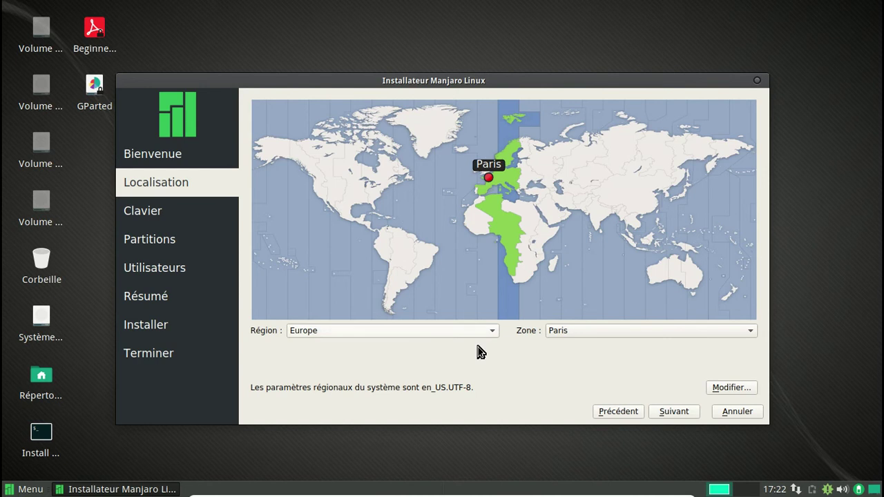
{"action": "left_click", "coordinate": [750, 390]}
{"action": "left_click", "coordinate": [469, 334]}
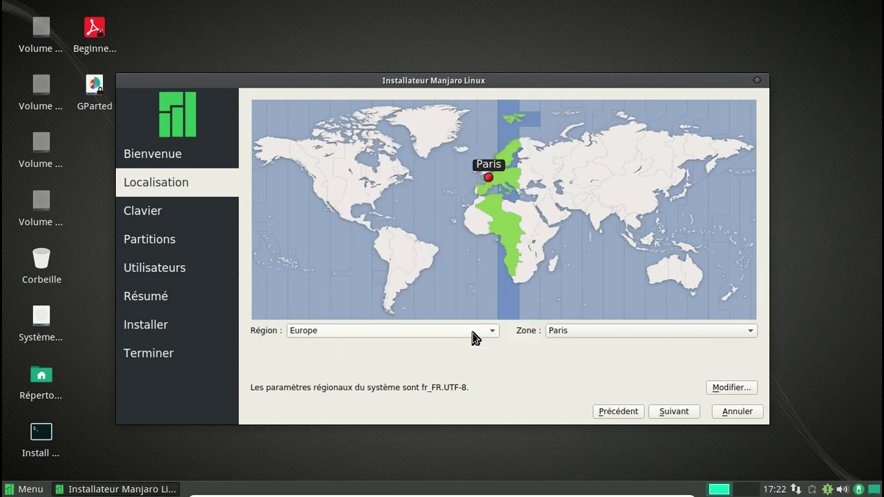
{"action": "left_click", "coordinate": [686, 412]}
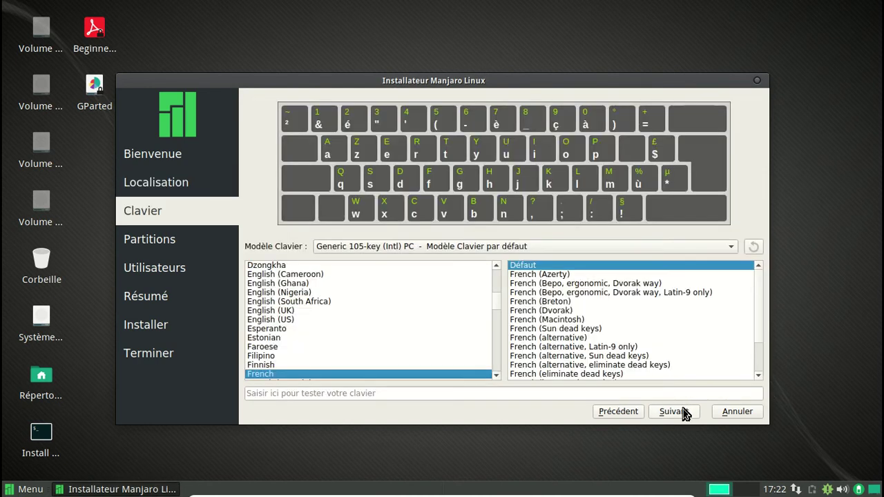
Step: Accept the default French keyboard layout and choose to erase the disk /dev/sda for the installation
{"action": "left_click", "coordinate": [684, 411]}
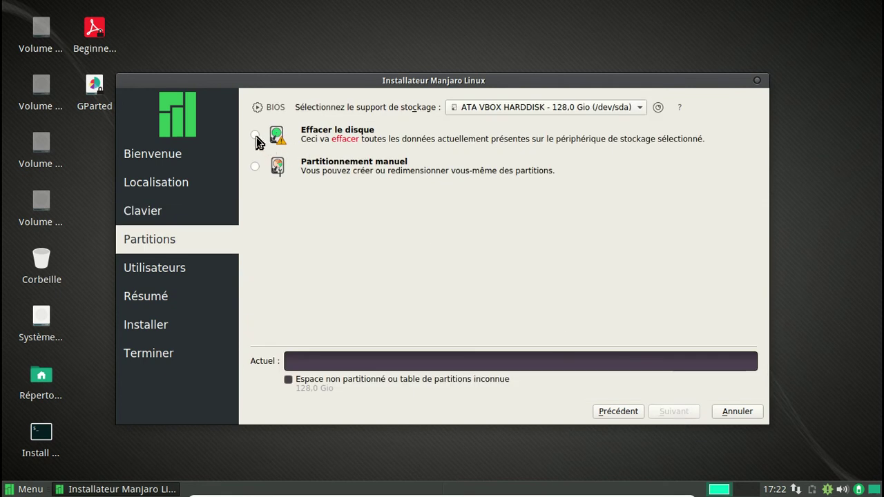
{"action": "left_click", "coordinate": [256, 135]}
{"action": "left_click", "coordinate": [673, 413]}
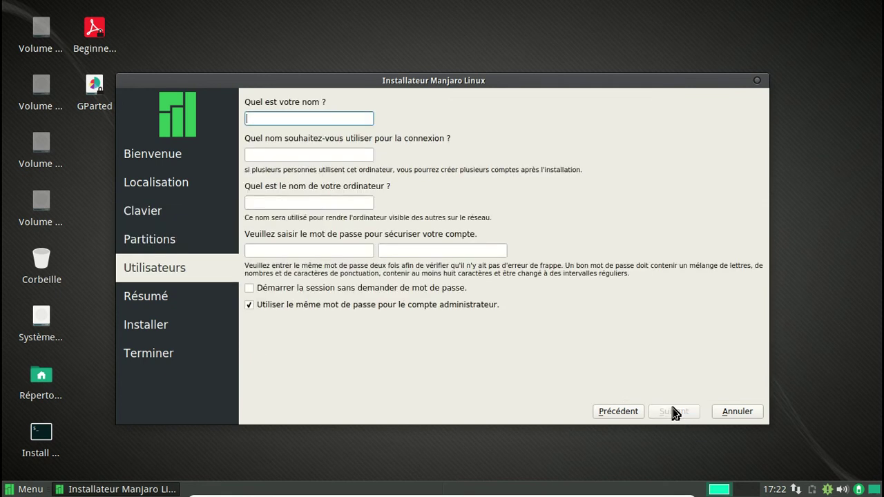
Step: Enter the user's full name, a short login name and a computer name ending in manjaro-openrc
{"action": "type", "text": "Frederic Bezies"}
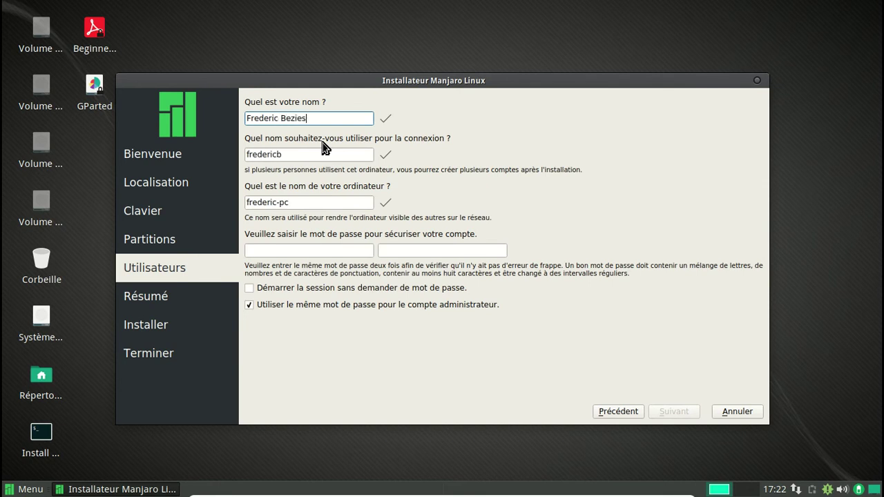
{"action": "key", "text": "Tab"}
{"action": "type", "text": "fred"}
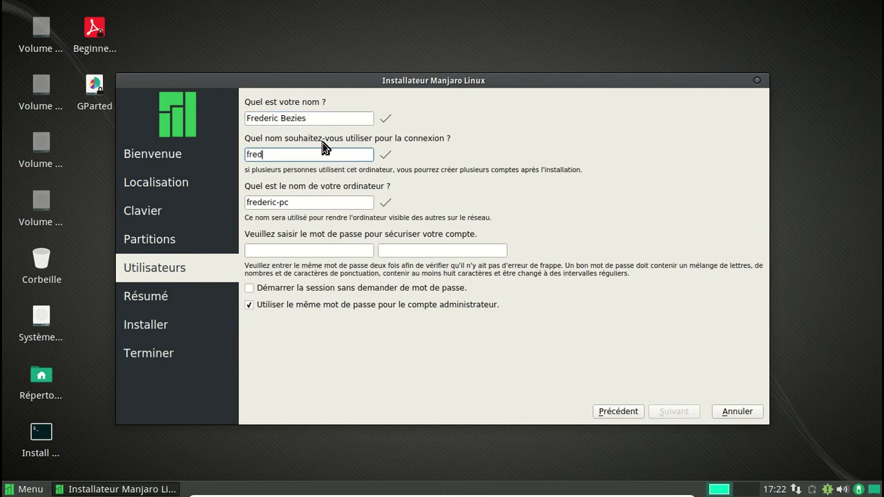
{"action": "key", "text": "Tab"}
{"action": "type", "text": "fredo-mna"}
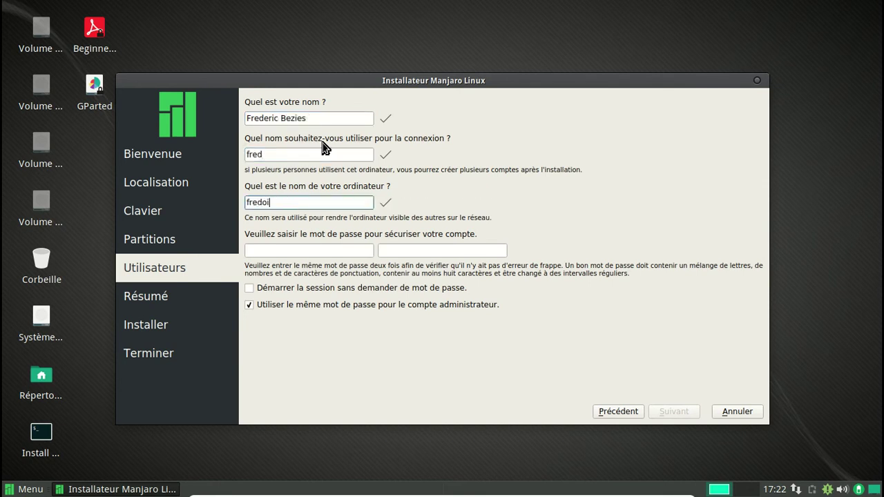
{"action": "key", "text": "BackSpace"}
{"action": "key", "text": "BackSpace"}
{"action": "type", "text": "a"}
{"action": "key", "text": "BackSpace"}
{"action": "type", "text": "anjaro-opern"}
{"action": "key", "text": "BackSpace"}
{"action": "key", "text": "BackSpace"}
{"action": "type", "text": "nrc"}
Step: Enter the account password and repeat it in the confirmation field
{"action": "key", "text": "Tab"}
{"action": "type", "text": "******"}
{"action": "key", "text": "BackSpace"}
{"action": "key", "text": "BackSpace"}
{"action": "key", "text": "BackSpace"}
{"action": "key", "text": "BackSpace"}
{"action": "key", "text": "BackSpace"}
{"action": "key", "text": "BackSpace"}
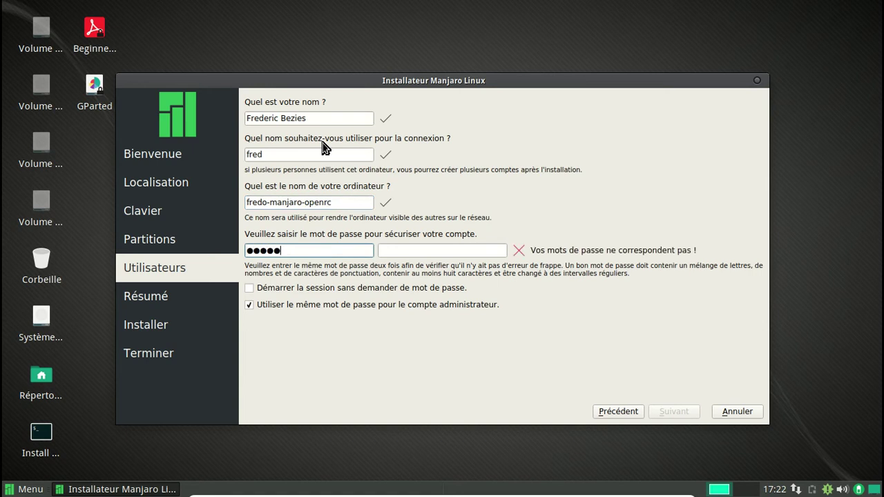
{"action": "type", "text": "********"}
{"action": "key", "text": "Tab"}
{"action": "type", "text": "******"}
{"action": "key", "text": "BackSpace"}
{"action": "key", "text": "BackSpace"}
{"action": "key", "text": "BackSpace"}
{"action": "key", "text": "BackSpace"}
{"action": "key", "text": "BackSpace"}
{"action": "key", "text": "BackSpace"}
{"action": "type", "text": "********"}
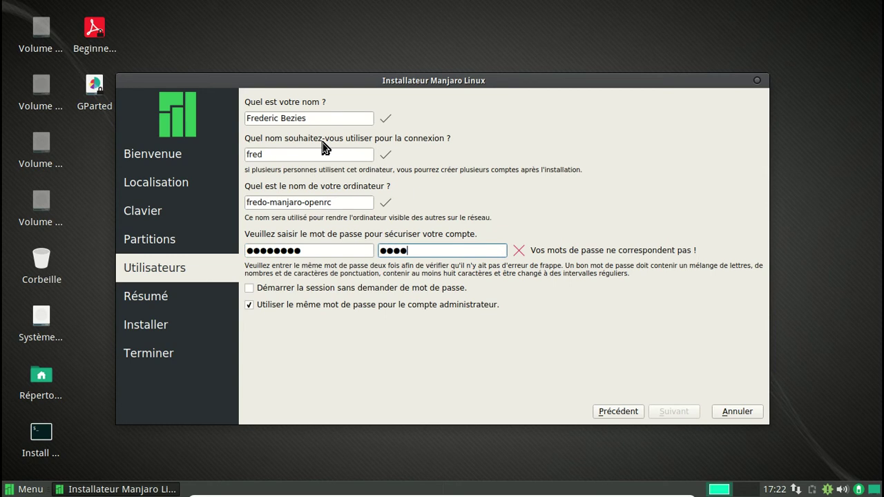
Step: Continue to the installation summary and start installing Manjaro Linux
{"action": "left_click", "coordinate": [672, 413]}
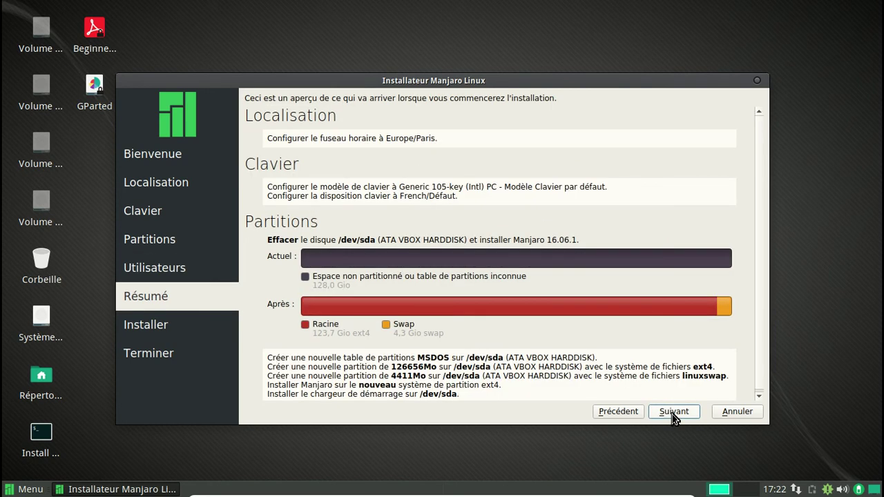
{"action": "left_click", "coordinate": [672, 412]}
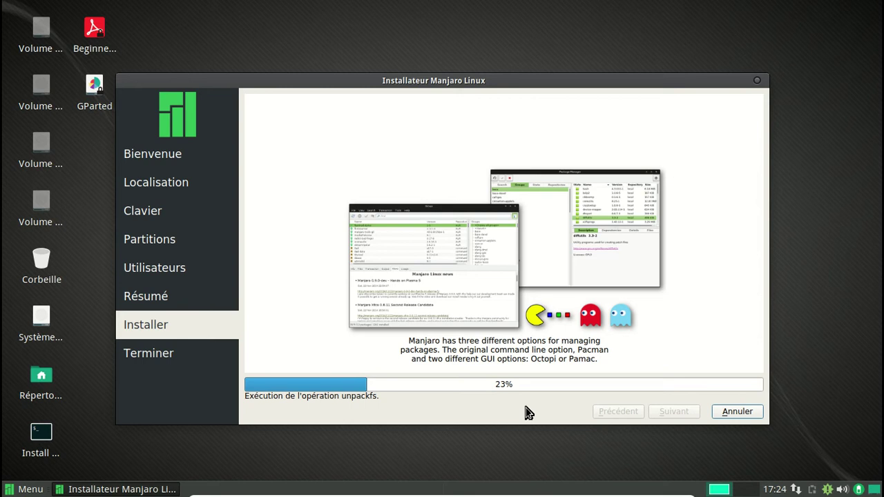
{"action": "left_click", "coordinate": [22, 490]}
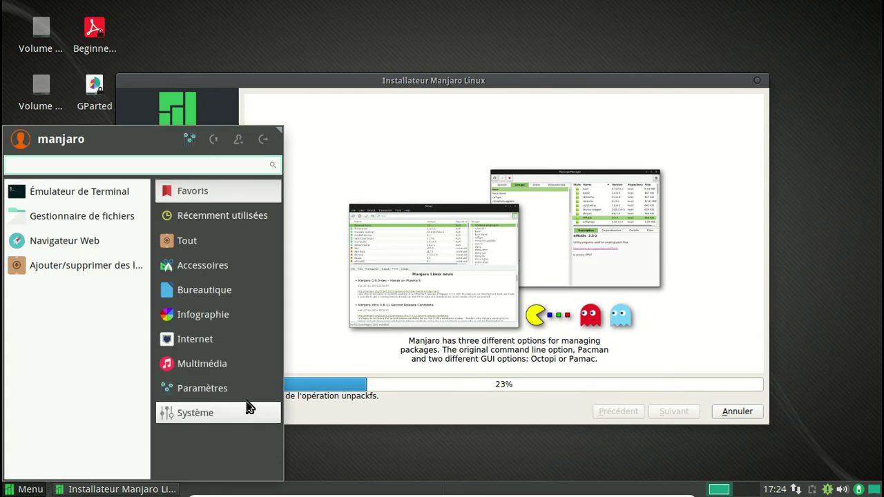
{"action": "left_click", "coordinate": [215, 412]}
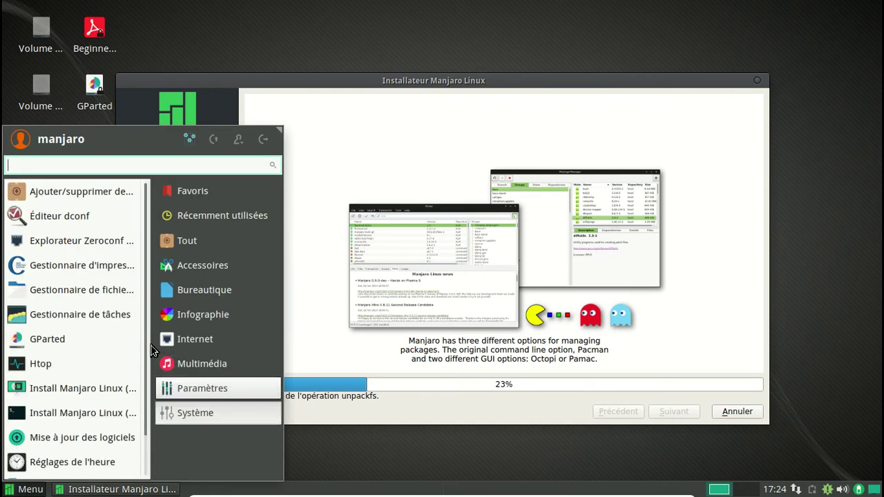
{"action": "scroll", "coordinate": [73, 297], "scroll_direction": "down", "scroll_amount": 2}
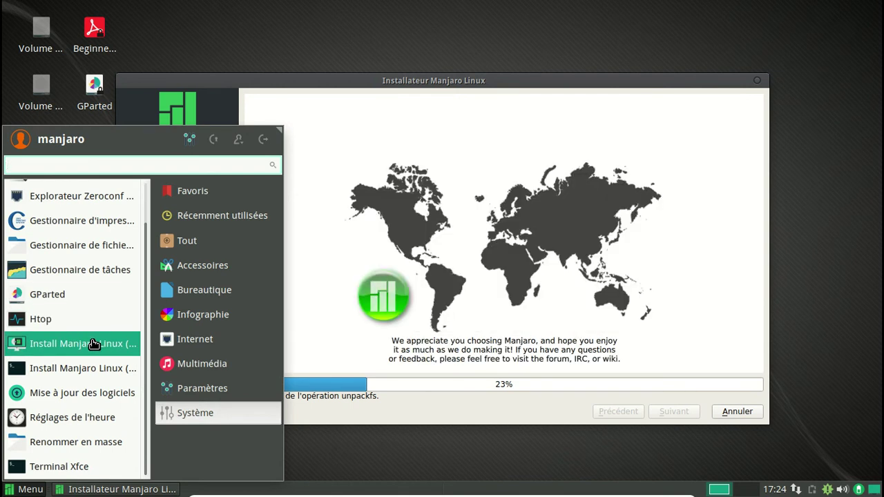
{"action": "left_click", "coordinate": [317, 91]}
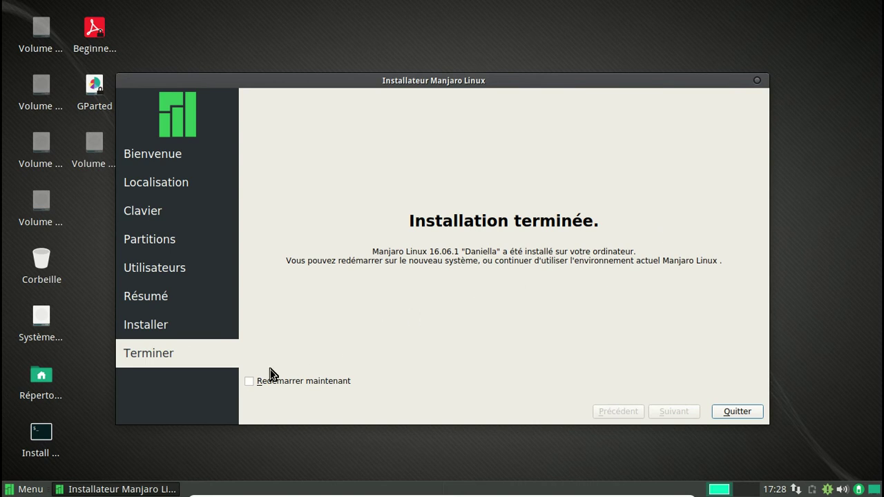
Step: Finish the installer with an immediate restart and boot the Manjaro Linux entry
{"action": "left_click", "coordinate": [252, 382]}
{"action": "left_click", "coordinate": [733, 414]}
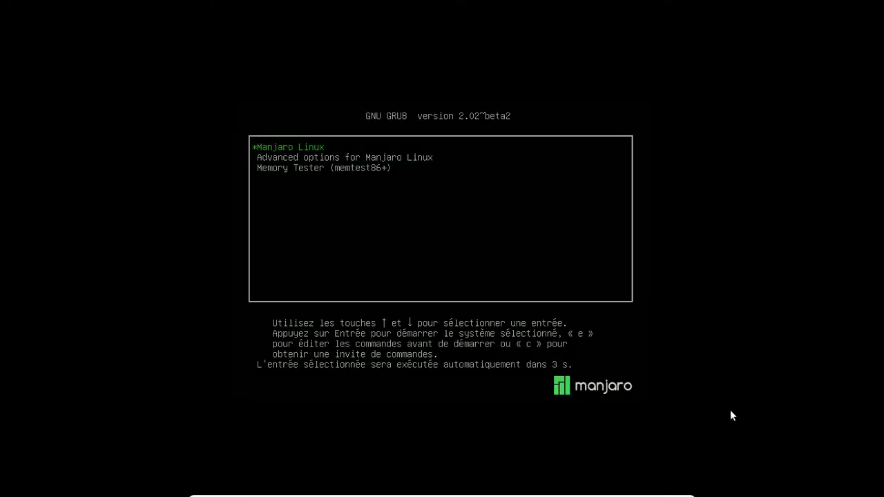
{"action": "key", "text": "Return"}
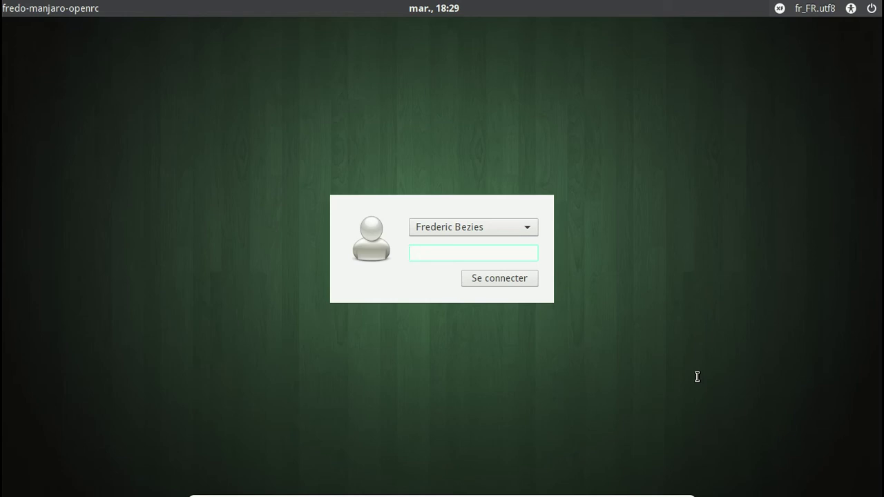
Step: Log in to the installed system with the account password
{"action": "type", "text": "********"}
{"action": "key", "text": "Return"}
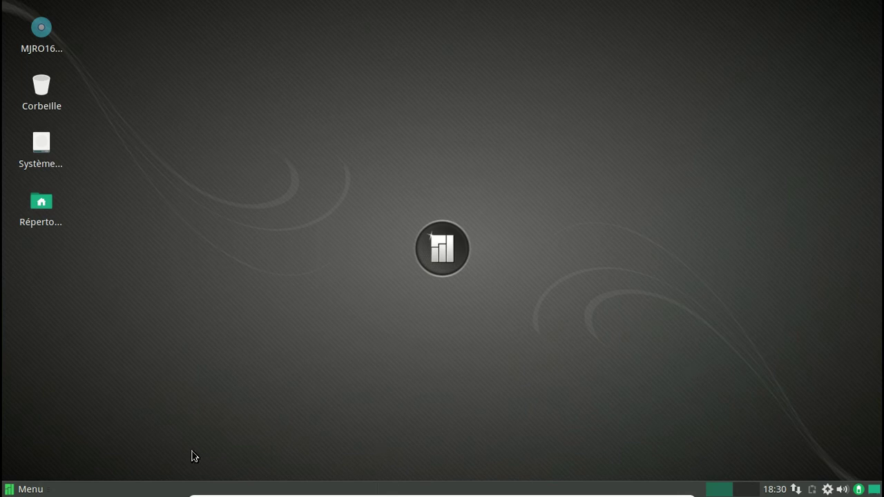
Step: Open the update manager and unlock its preferences by authenticating with the root password
{"action": "right_click", "coordinate": [827, 490]}
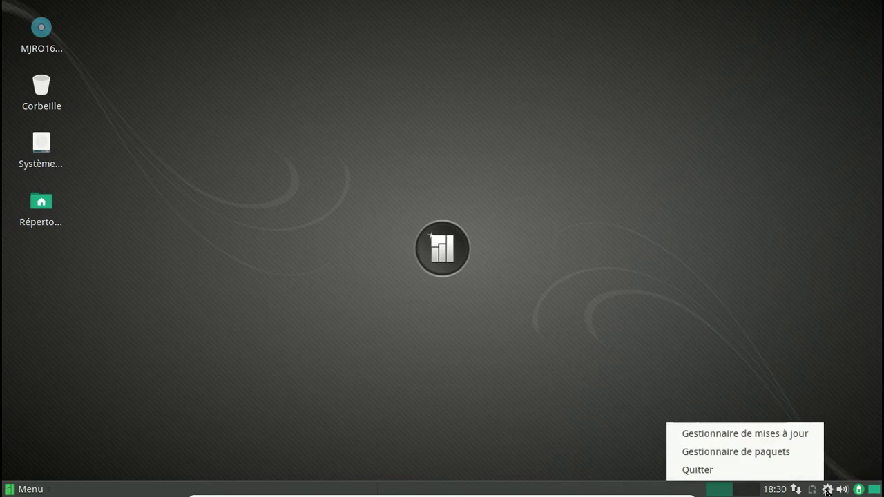
{"action": "left_click", "coordinate": [752, 434]}
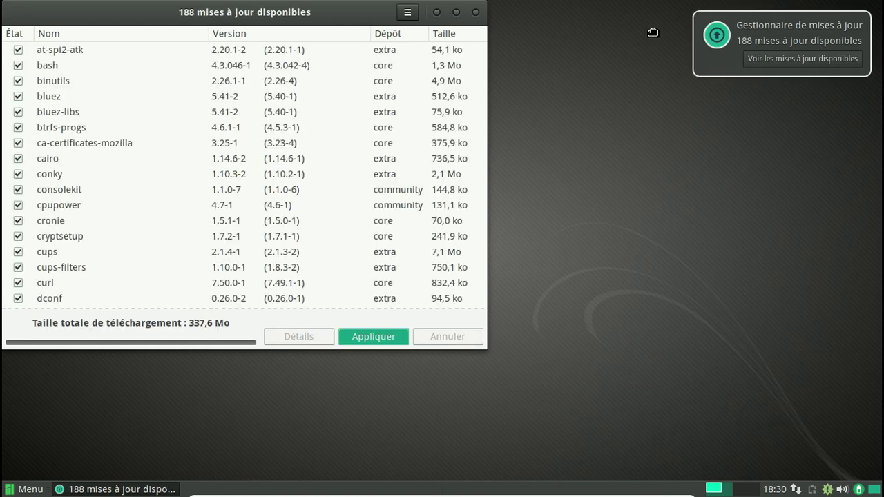
{"action": "left_click", "coordinate": [407, 13]}
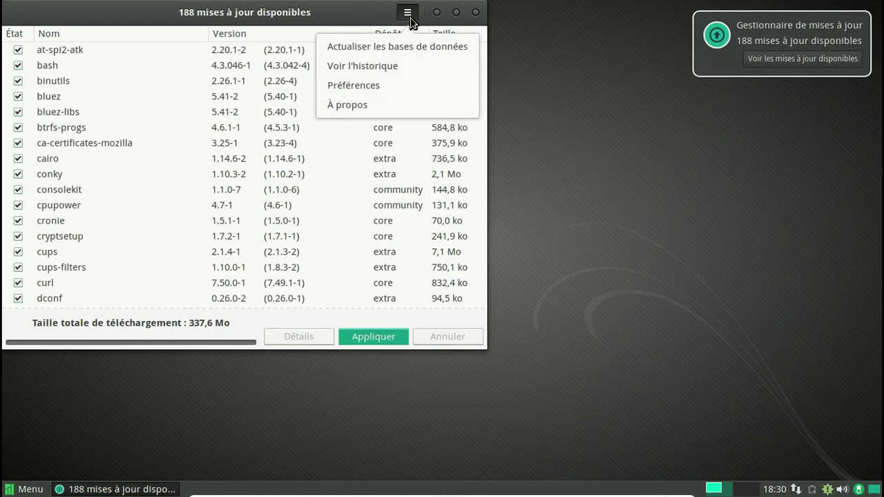
{"action": "left_click", "coordinate": [382, 86]}
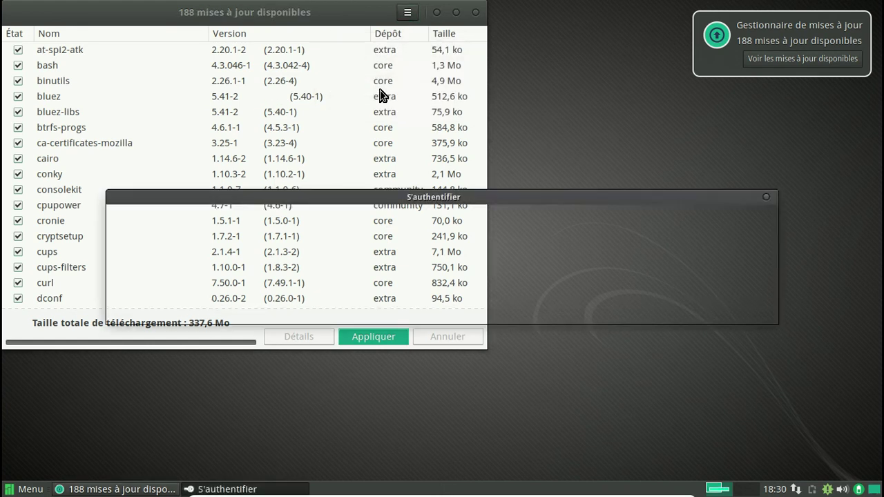
{"action": "type", "text": "********"}
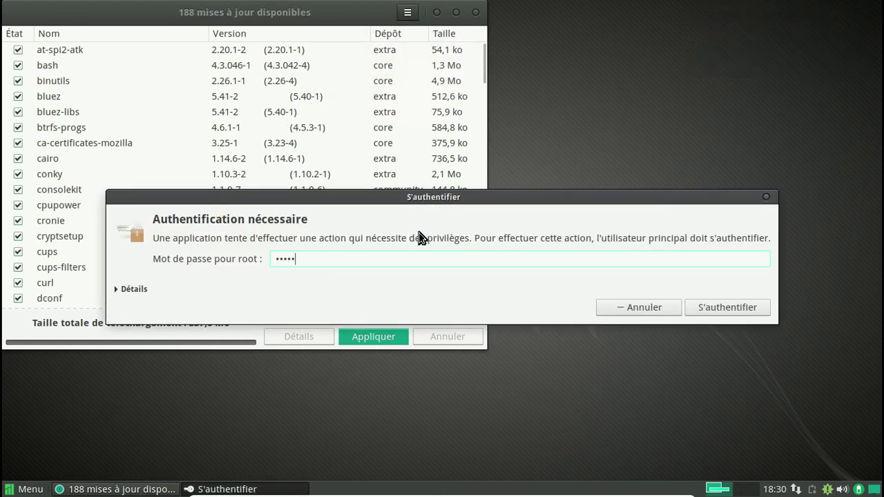
{"action": "key", "text": "Return"}
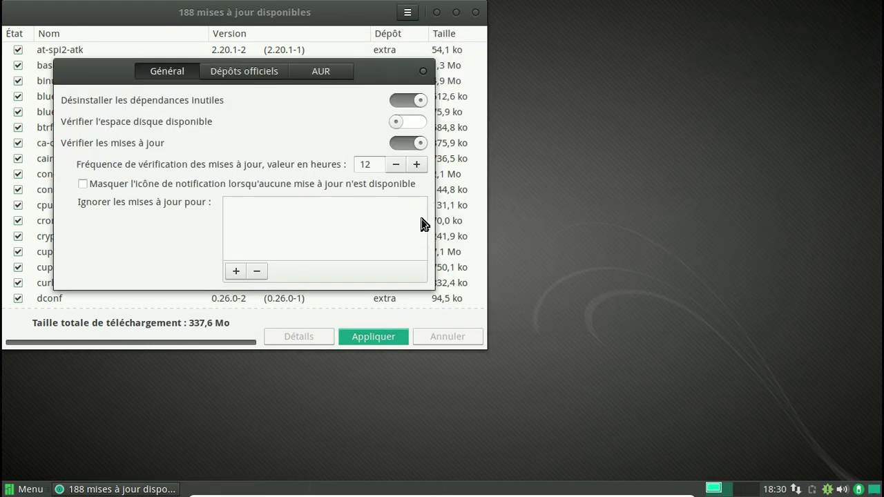
Step: Refresh the mirror list of the official repositories, leave the preferences and refresh the package databases
{"action": "left_click", "coordinate": [230, 72]}
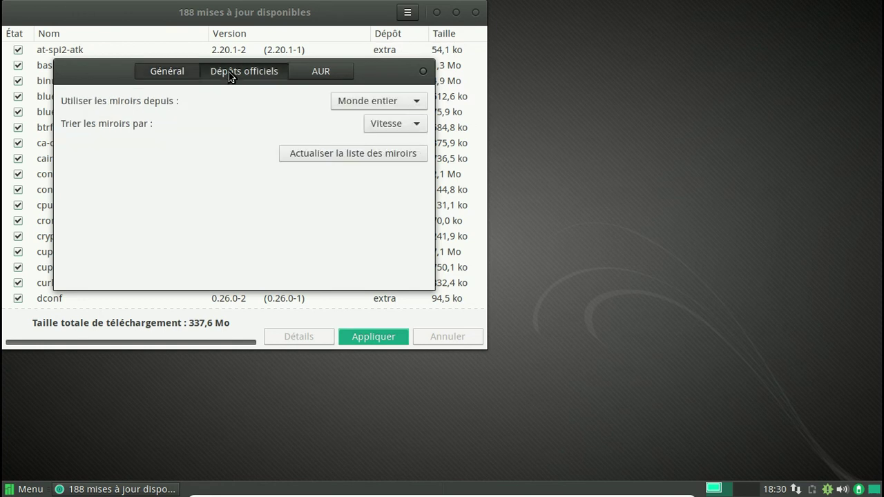
{"action": "left_click", "coordinate": [391, 156]}
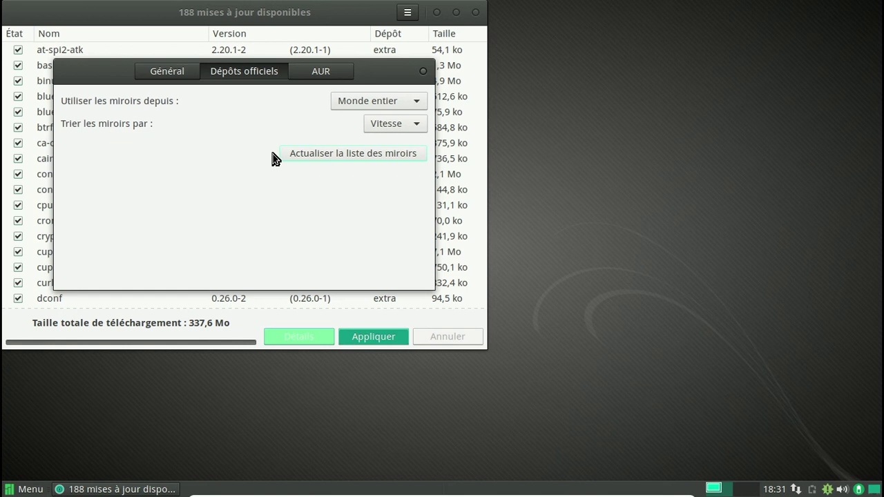
{"action": "left_click", "coordinate": [423, 71]}
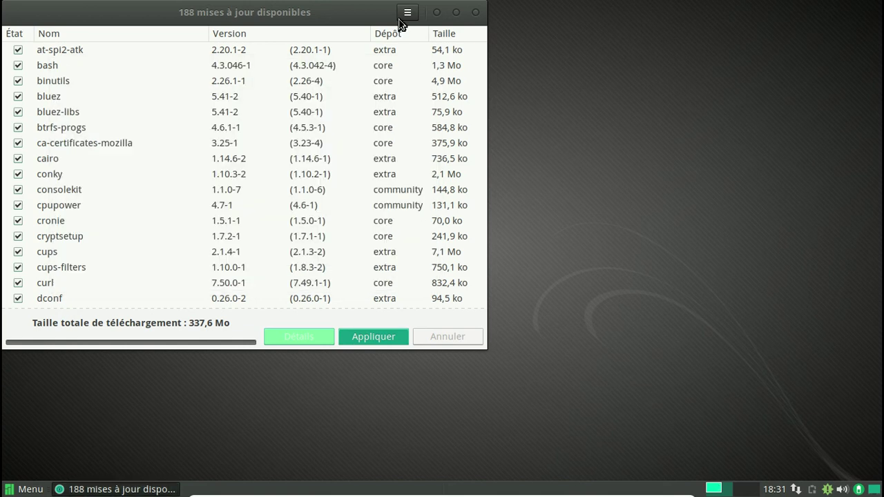
{"action": "left_click", "coordinate": [406, 17]}
{"action": "left_click", "coordinate": [387, 45]}
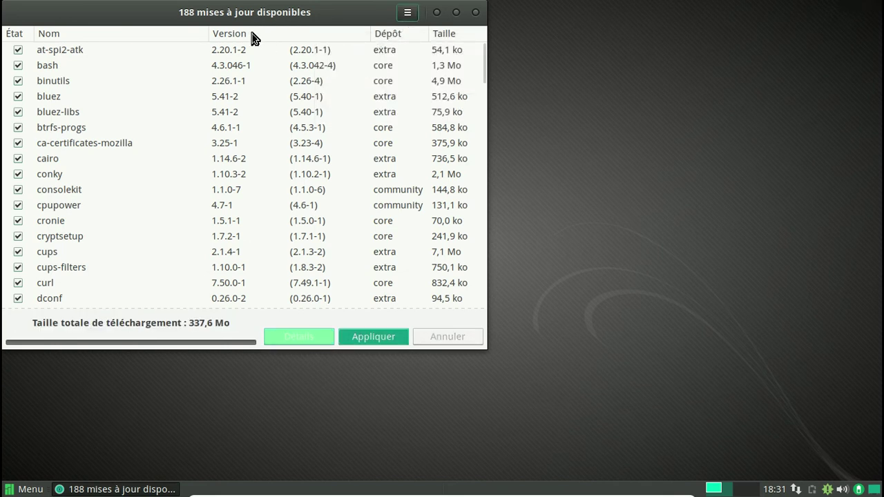
Step: Apply all pending package updates and confirm the transaction that also installs mhwd-ati and pkcs11-helper
{"action": "left_click_drag", "start_coordinate": [247, 20], "coordinate": [406, 37]}
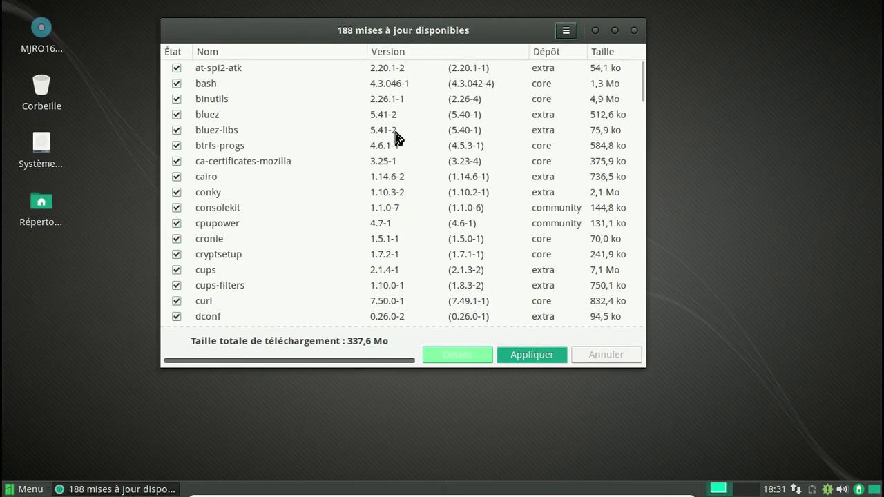
{"action": "scroll", "coordinate": [333, 157], "scroll_direction": "down", "scroll_amount": 12}
{"action": "scroll", "coordinate": [333, 158], "scroll_direction": "down", "scroll_amount": 4}
{"action": "left_click", "coordinate": [525, 355]}
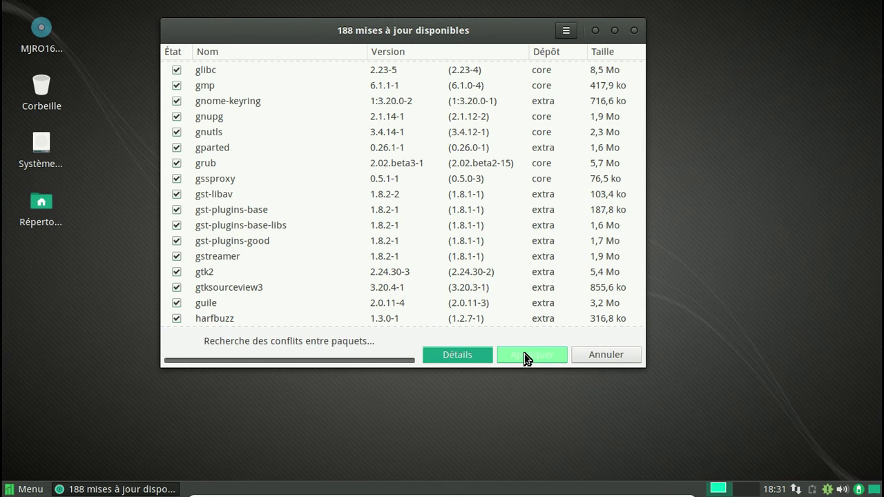
{"action": "left_click", "coordinate": [564, 94]}
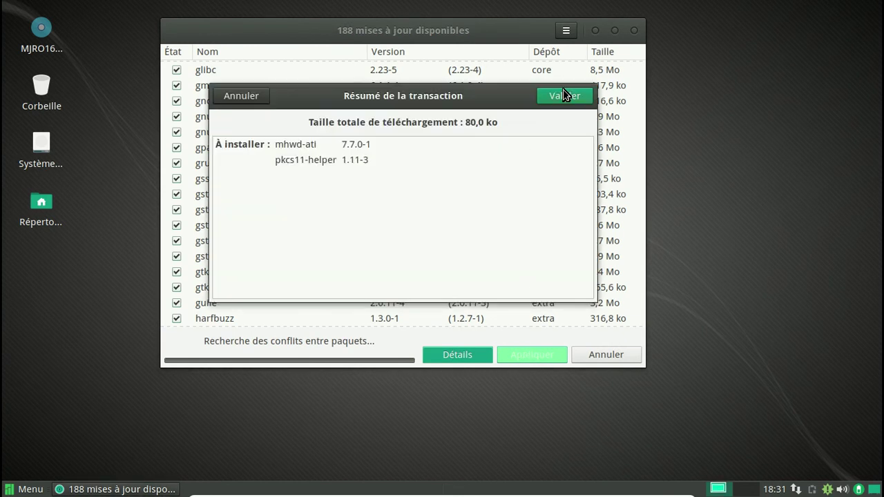
{"action": "left_click", "coordinate": [557, 93]}
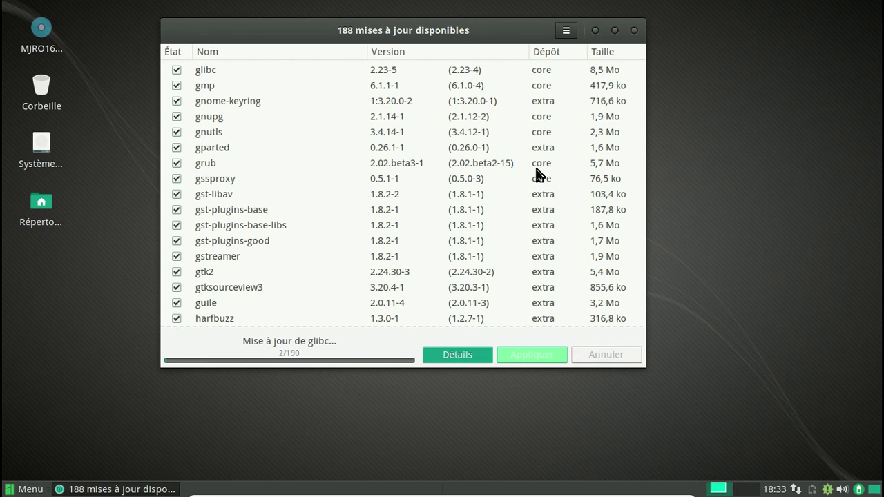
Step: Follow the update's progress in the detailed log, returning to the package list after each check
{"action": "left_click", "coordinate": [470, 352]}
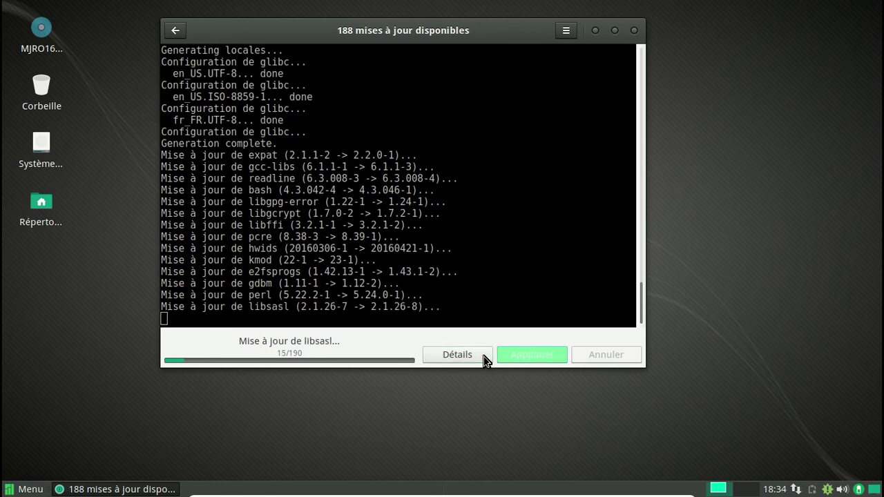
{"action": "left_click", "coordinate": [181, 31]}
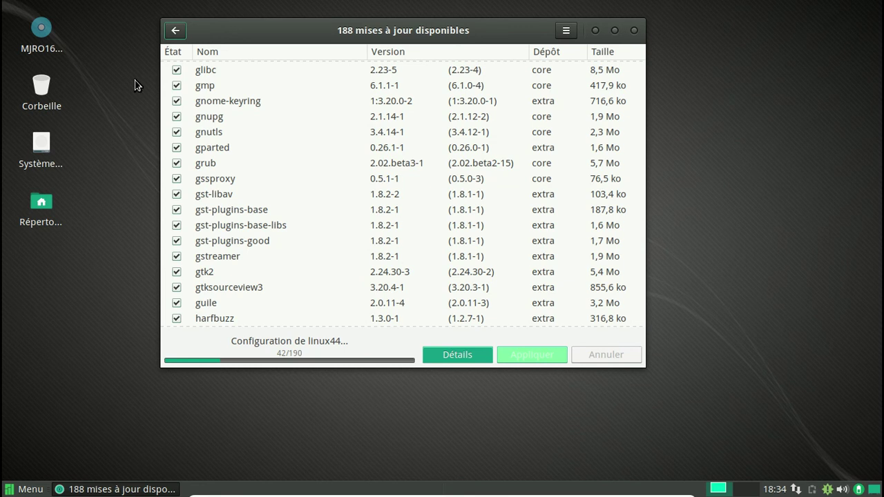
{"action": "left_click", "coordinate": [476, 354]}
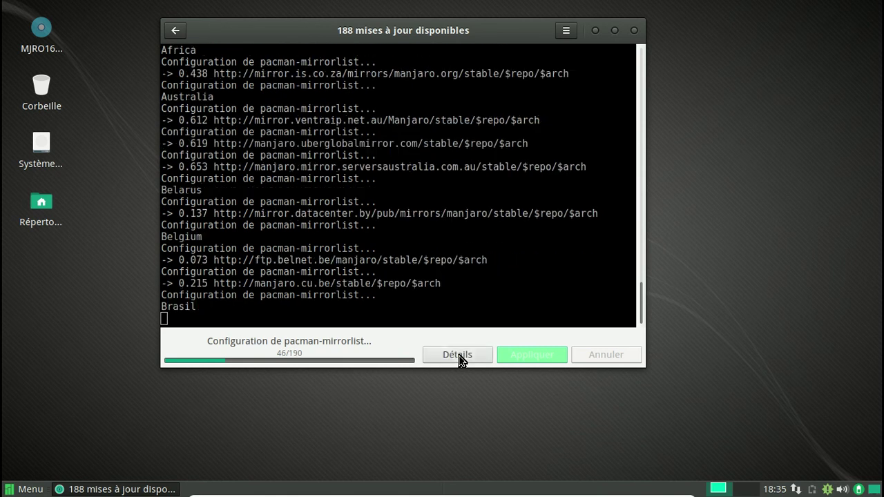
{"action": "left_click", "coordinate": [177, 31]}
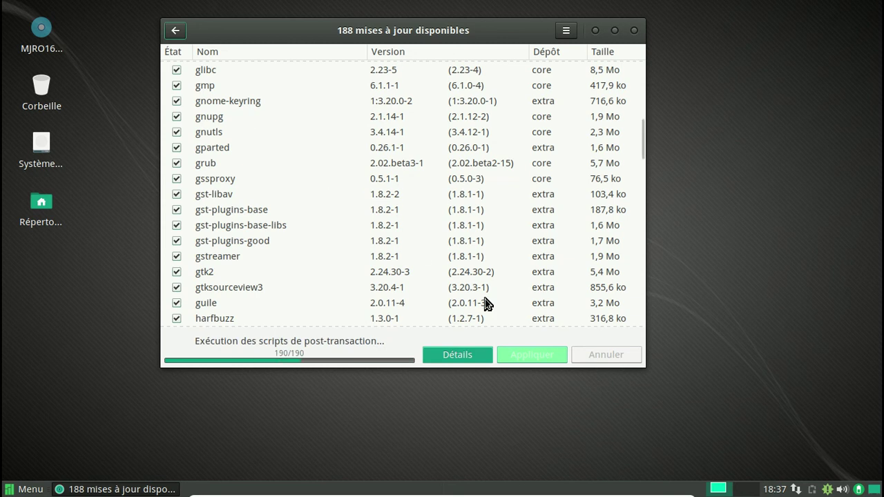
{"action": "left_click", "coordinate": [470, 357]}
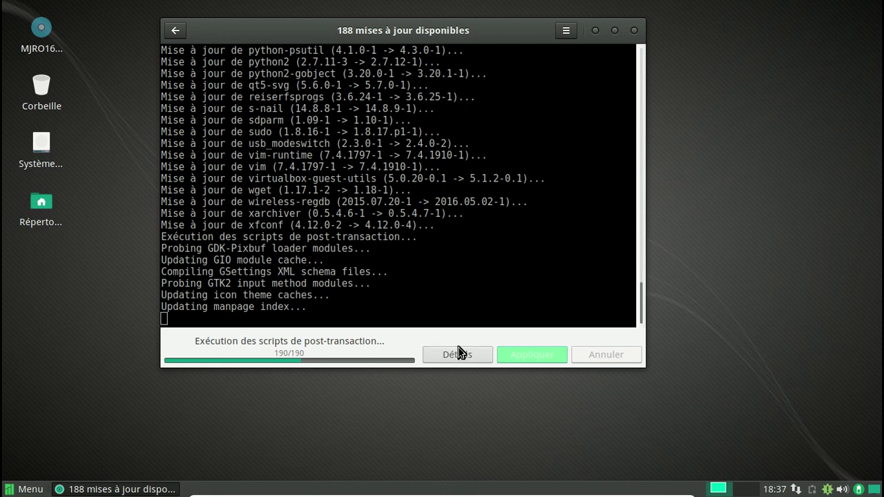
{"action": "left_click", "coordinate": [176, 31]}
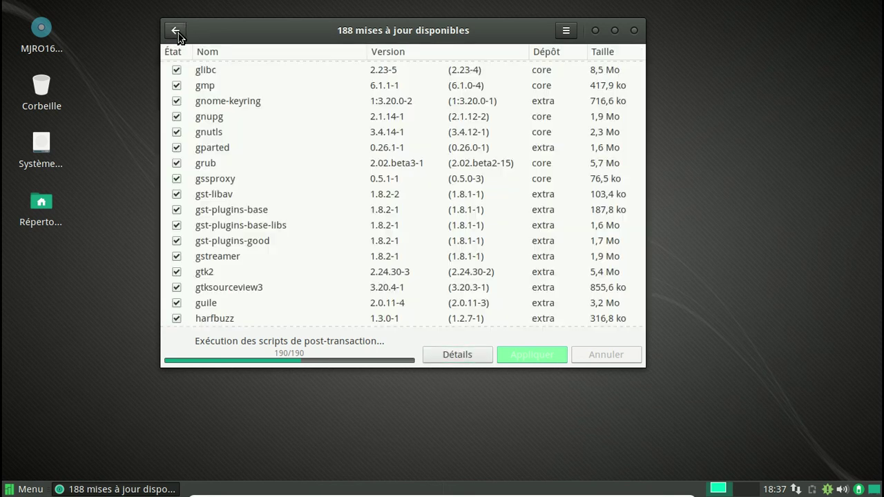
Step: Look into the Manjaro folder of the home directory, then close the file manager
{"action": "left_click", "coordinate": [39, 202]}
{"action": "double_click", "coordinate": [39, 202]}
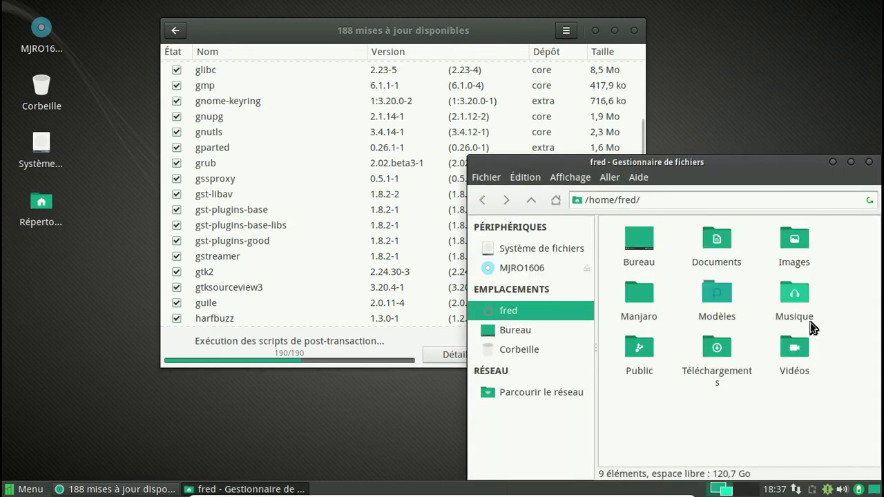
{"action": "double_click", "coordinate": [641, 311]}
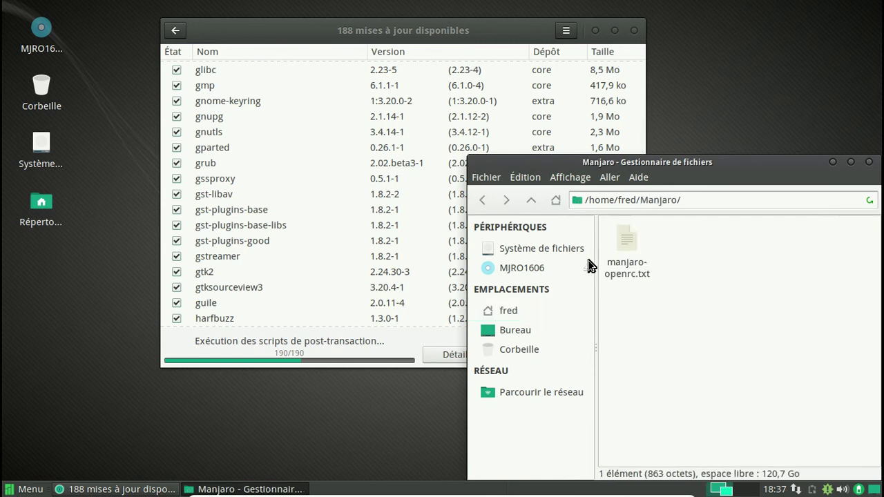
{"action": "left_click", "coordinate": [869, 162]}
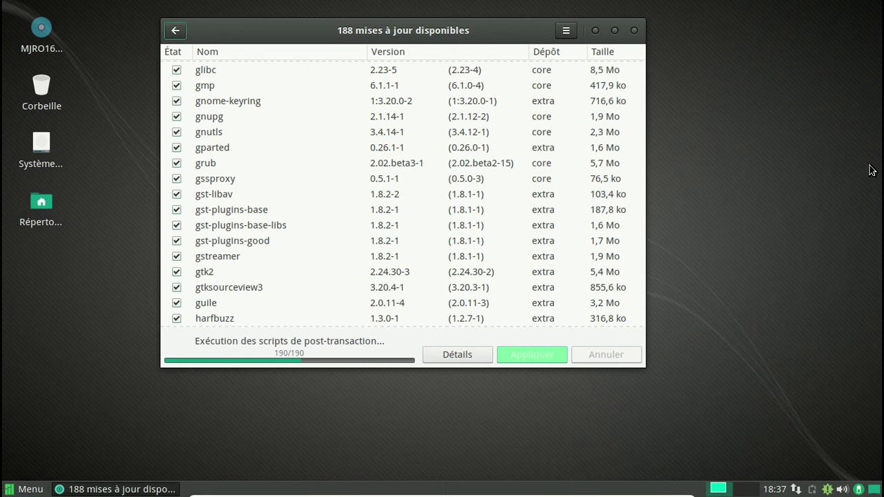
Step: Shift the update manager window slightly and check the post-transaction scripts in the detailed log
{"action": "left_click_drag", "start_coordinate": [418, 37], "coordinate": [428, 33]}
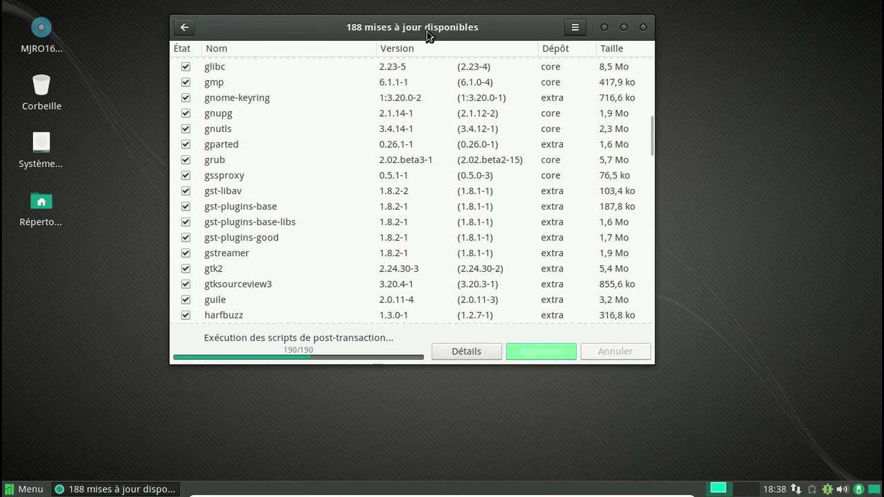
{"action": "left_click", "coordinate": [471, 353]}
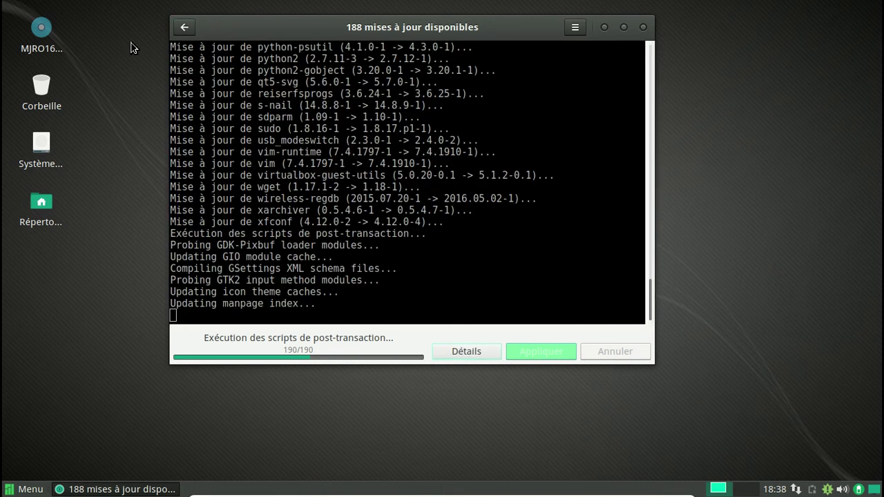
{"action": "left_click", "coordinate": [183, 27]}
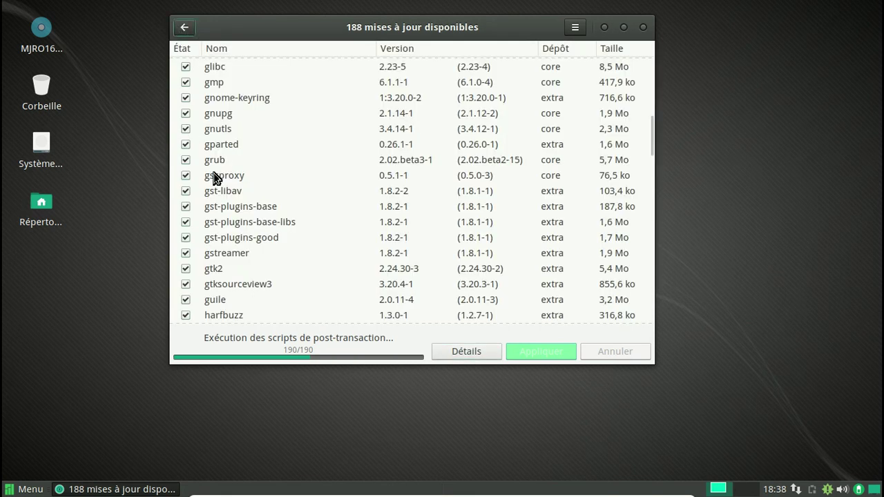
Step: Browse the application menu's office, graphics, internet, multimedia, settings and system categories, then close it
{"action": "left_click", "coordinate": [11, 490]}
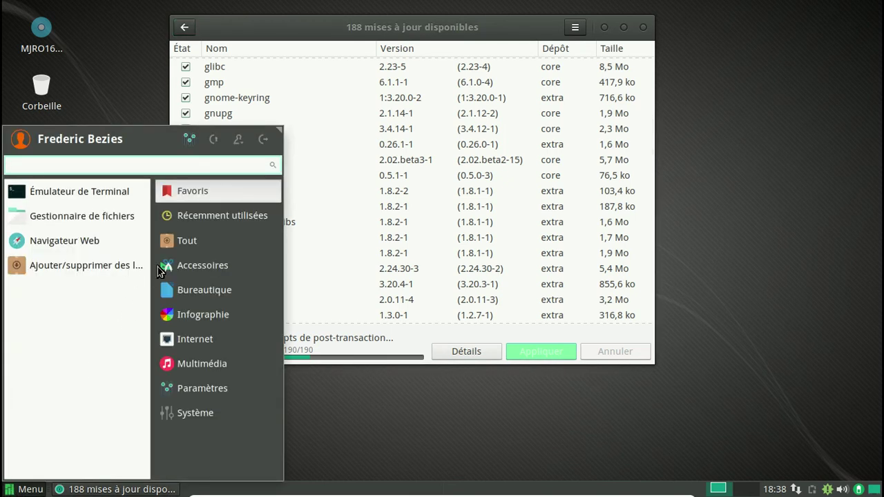
{"action": "left_click", "coordinate": [193, 291]}
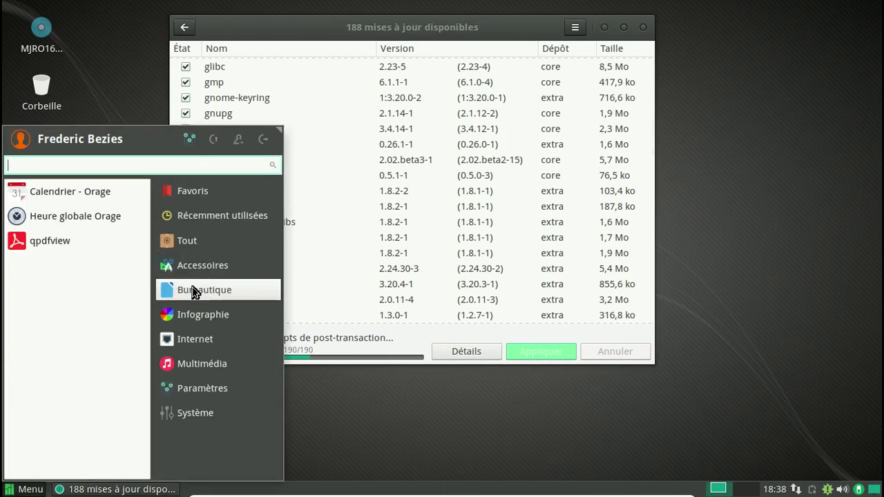
{"action": "left_click", "coordinate": [197, 319]}
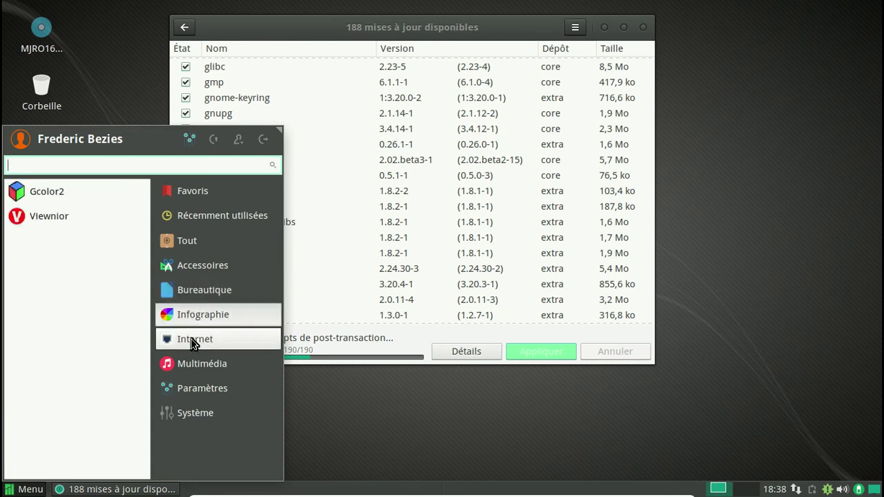
{"action": "left_click", "coordinate": [192, 336]}
{"action": "left_click", "coordinate": [184, 372]}
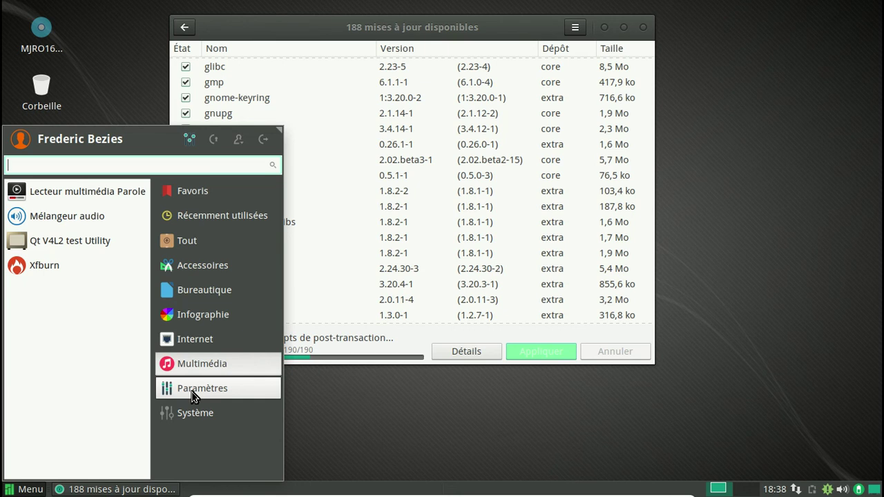
{"action": "left_click", "coordinate": [194, 391]}
{"action": "left_click", "coordinate": [198, 420]}
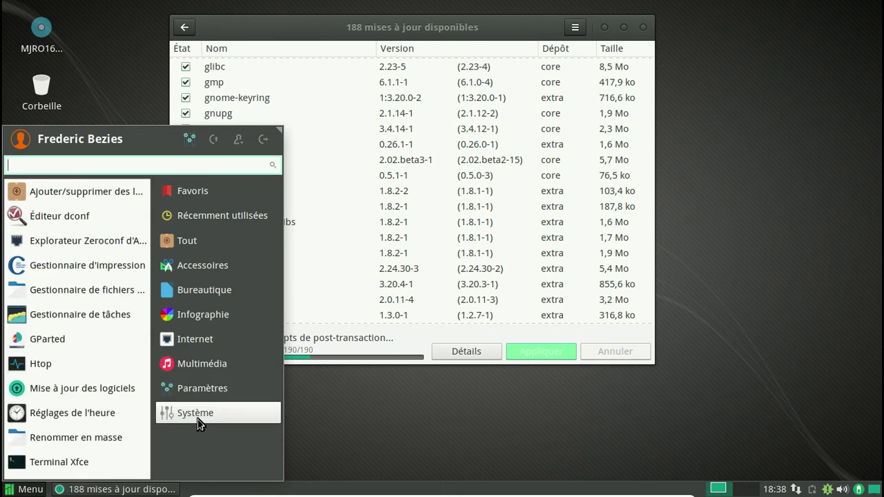
{"action": "key", "text": "Escape"}
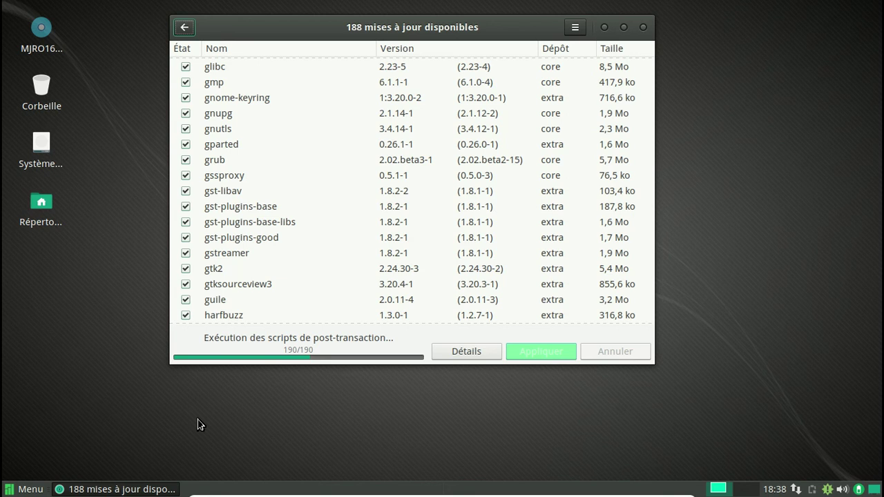
Step: Check the post-transaction scripts' progress in the update manager's detailed log, returning to the package list
{"action": "left_click", "coordinate": [476, 354]}
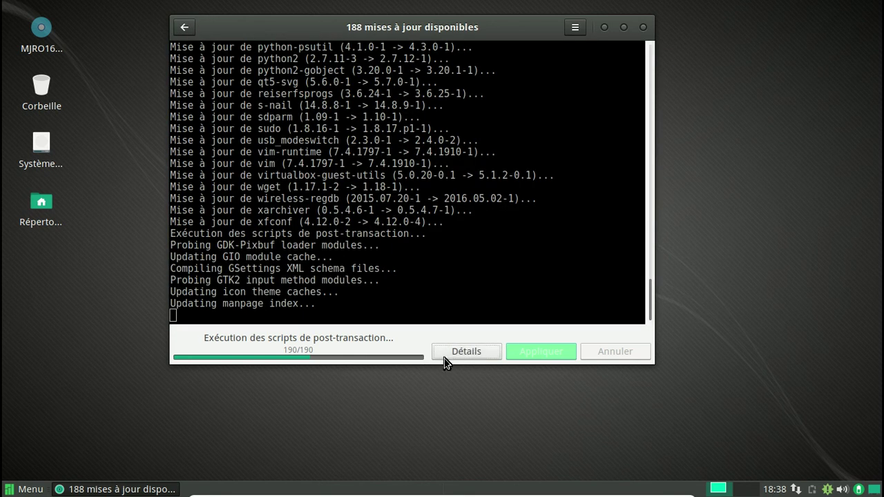
{"action": "left_click", "coordinate": [183, 29]}
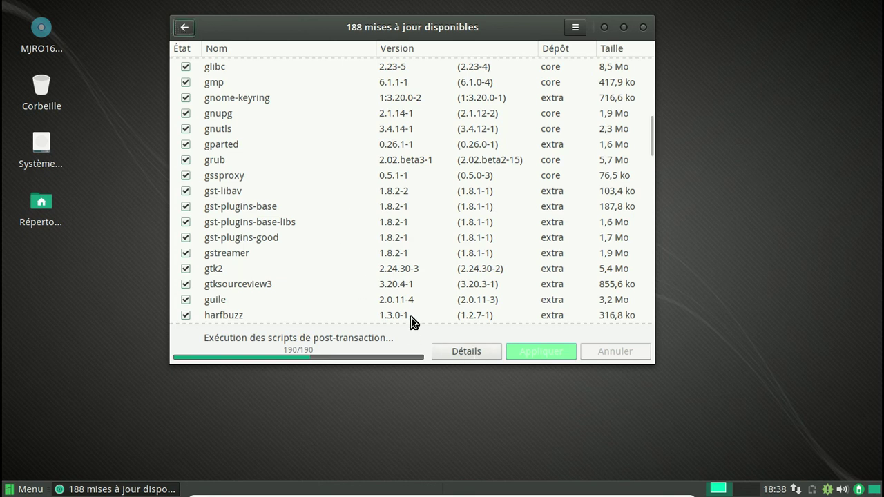
{"action": "left_click", "coordinate": [453, 353]}
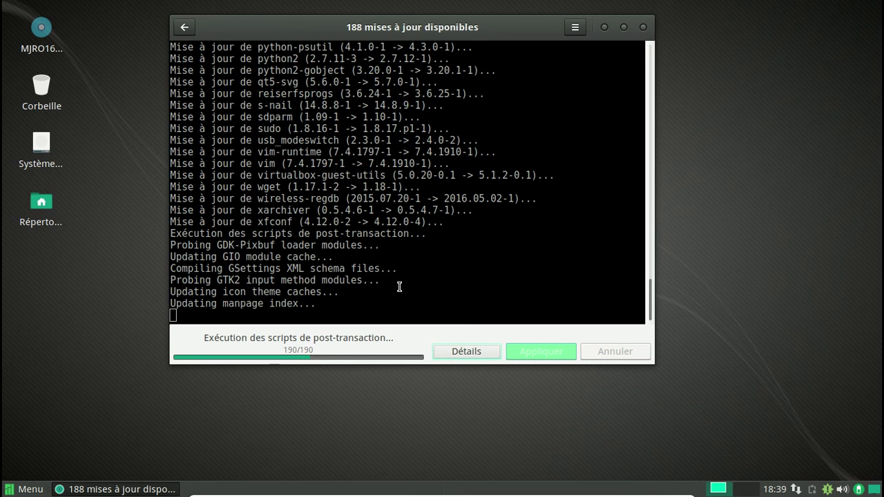
{"action": "left_click", "coordinate": [460, 353]}
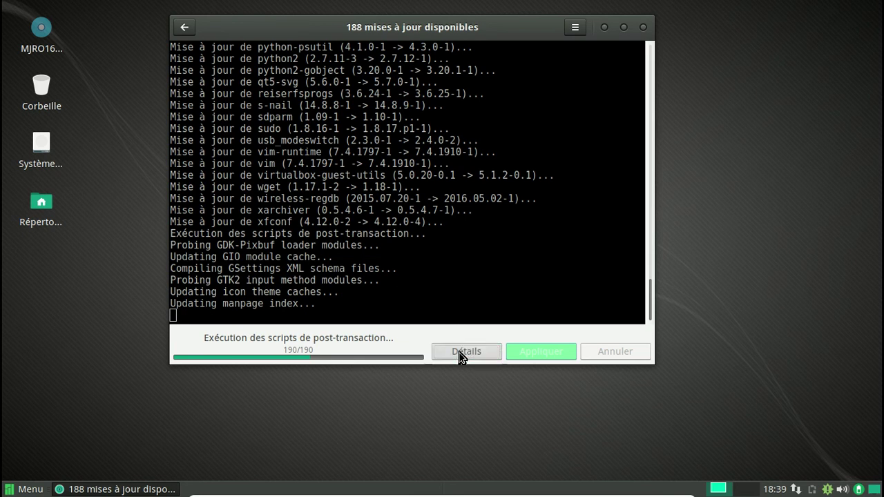
{"action": "left_click", "coordinate": [186, 29]}
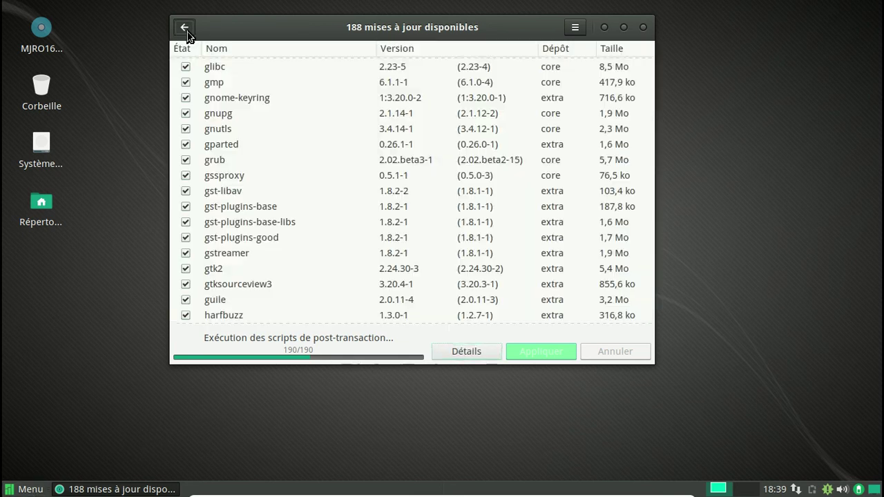
Step: Search the installed applications for "top" and launch Htop
{"action": "left_click", "coordinate": [19, 492]}
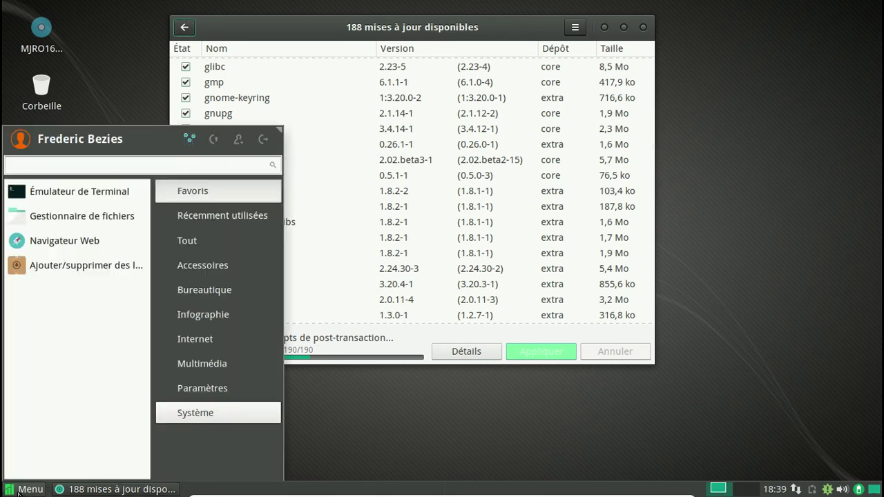
{"action": "type", "text": "yop"}
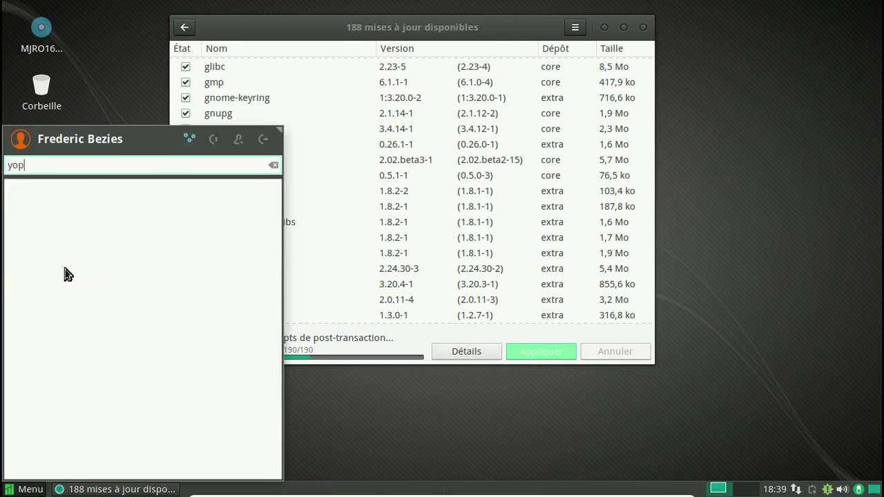
{"action": "key", "text": "BackSpace"}
{"action": "key", "text": "BackSpace"}
{"action": "key", "text": "BackSpace"}
{"action": "type", "text": "top"}
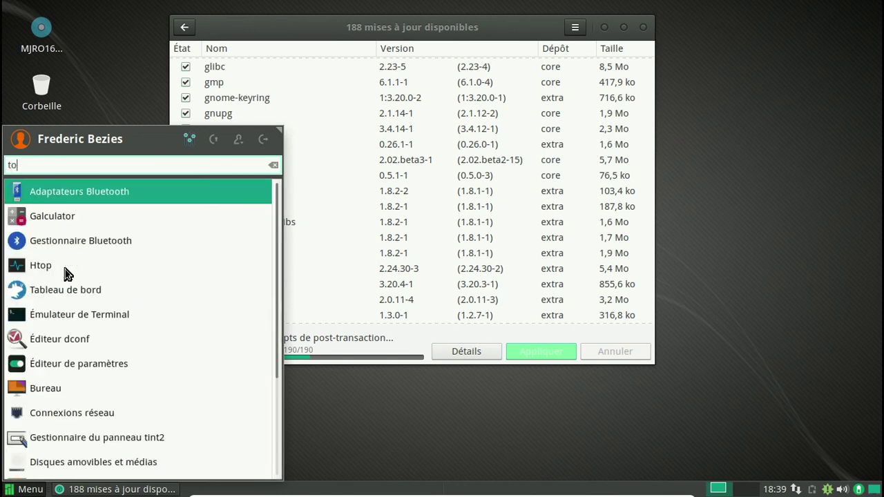
{"action": "left_click", "coordinate": [62, 200]}
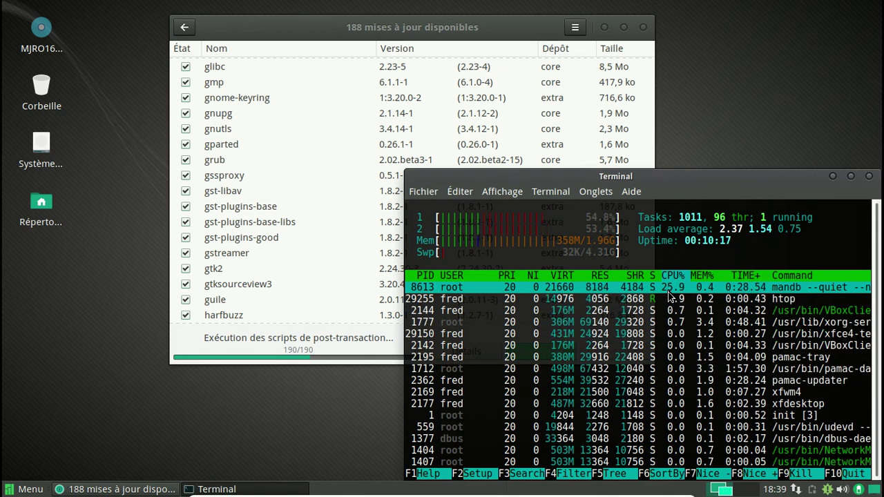
Step: Show the update manager's detailed log again, then return to the terminal running htop
{"action": "left_click", "coordinate": [331, 26]}
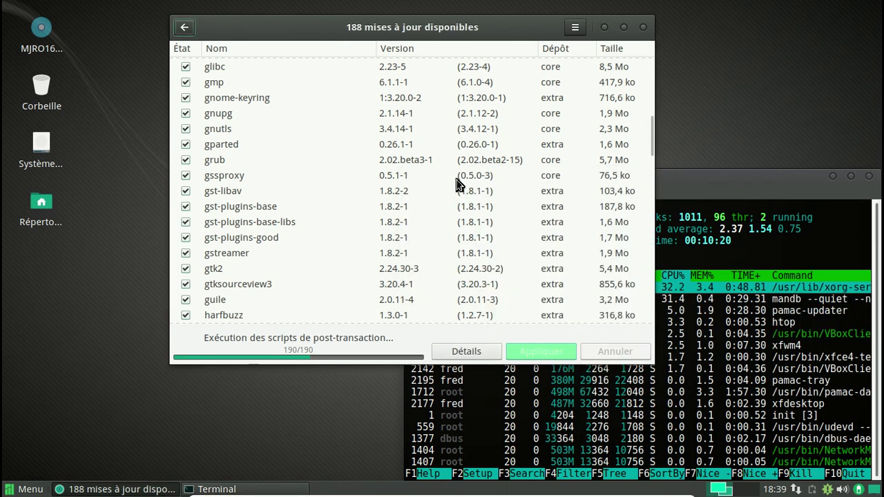
{"action": "left_click", "coordinate": [475, 353]}
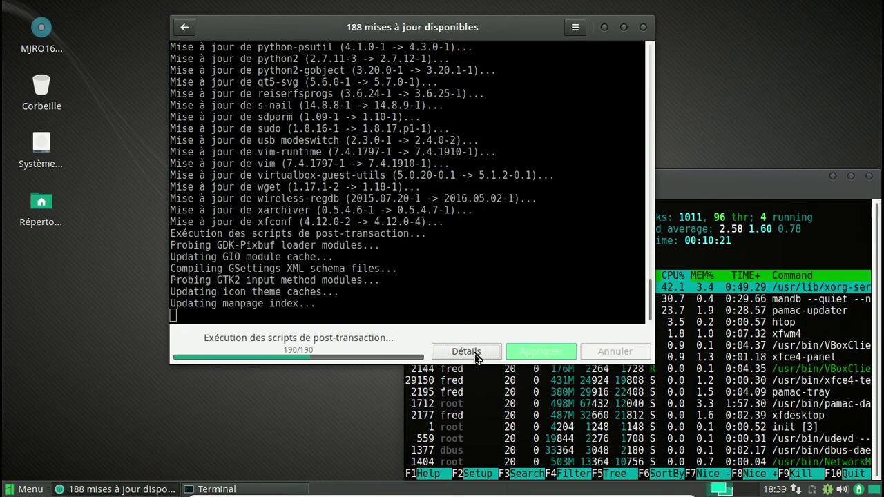
{"action": "left_click", "coordinate": [698, 178]}
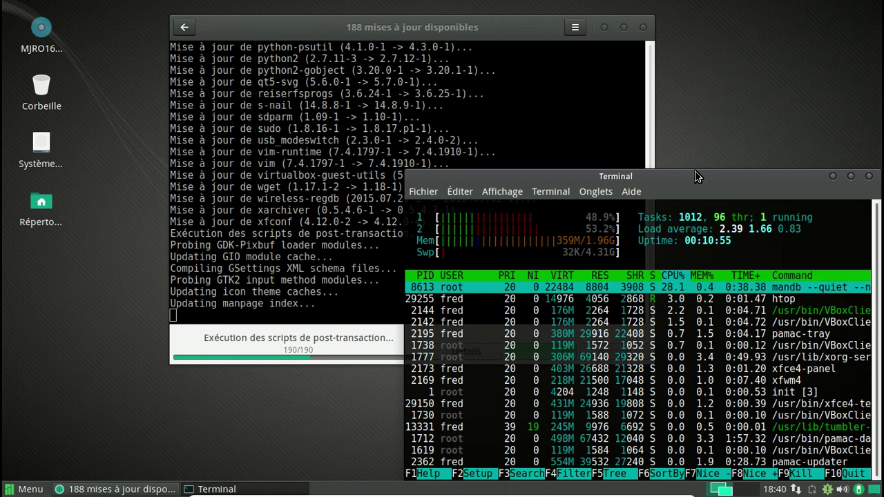
Step: Send the SIGHUP signal to the mandb process in htop, then close the terminal
{"action": "key", "text": "F9"}
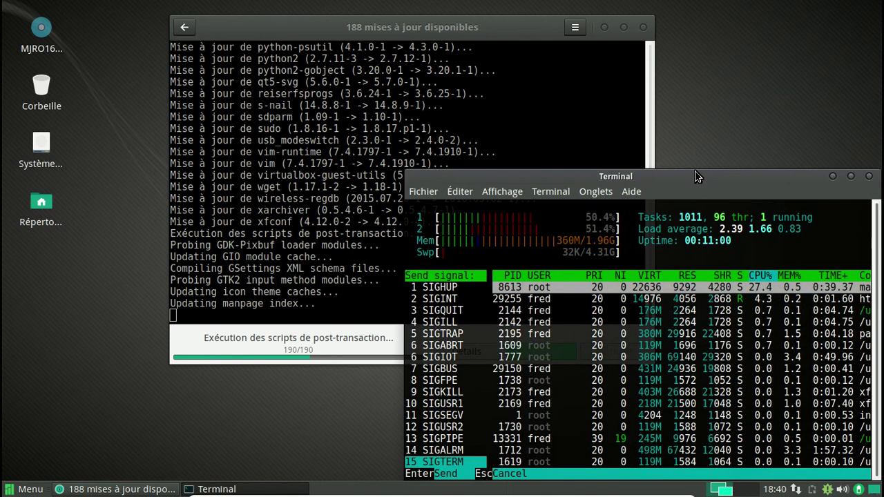
{"action": "key", "text": "Up"}
{"action": "key", "text": "Up"}
{"action": "key", "text": "Up"}
{"action": "key", "text": "Up"}
{"action": "key", "text": "Up"}
{"action": "key", "text": "Up"}
{"action": "key", "text": "Up"}
{"action": "key", "text": "Up"}
{"action": "key", "text": "Up"}
{"action": "key", "text": "Up"}
{"action": "key", "text": "Up"}
{"action": "key", "text": "Up"}
{"action": "key", "text": "Up"}
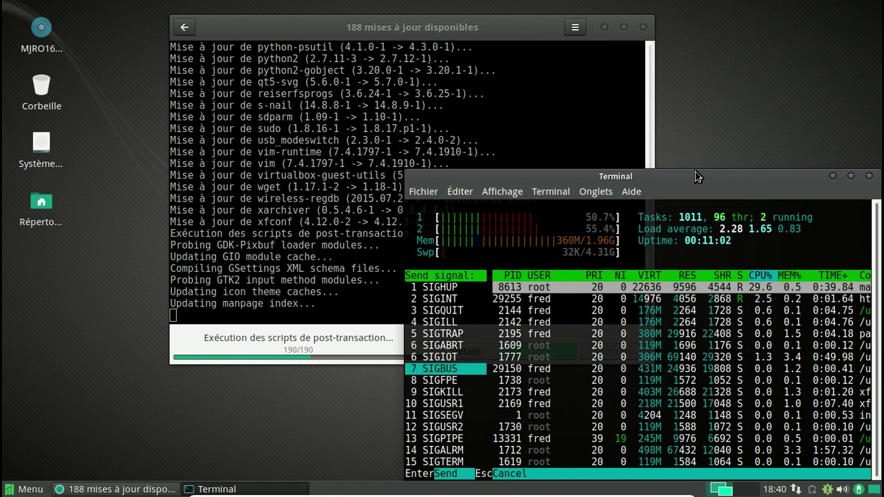
{"action": "key", "text": "Up"}
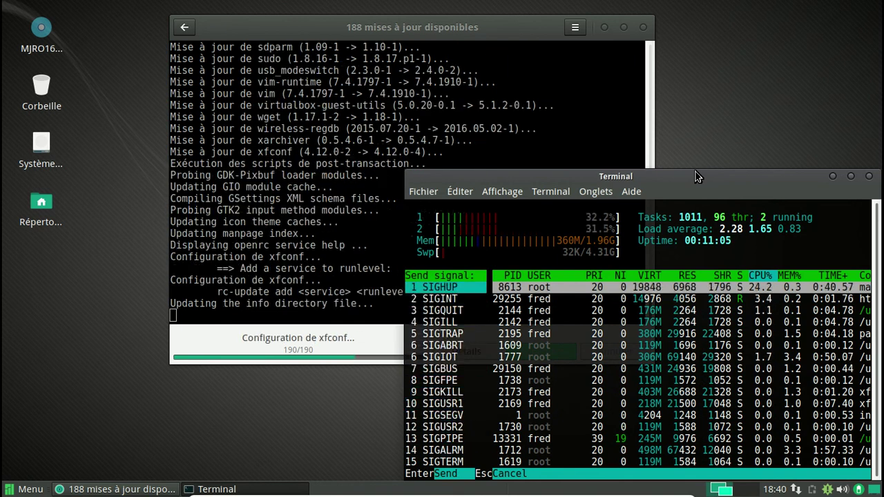
{"action": "key", "text": "Return"}
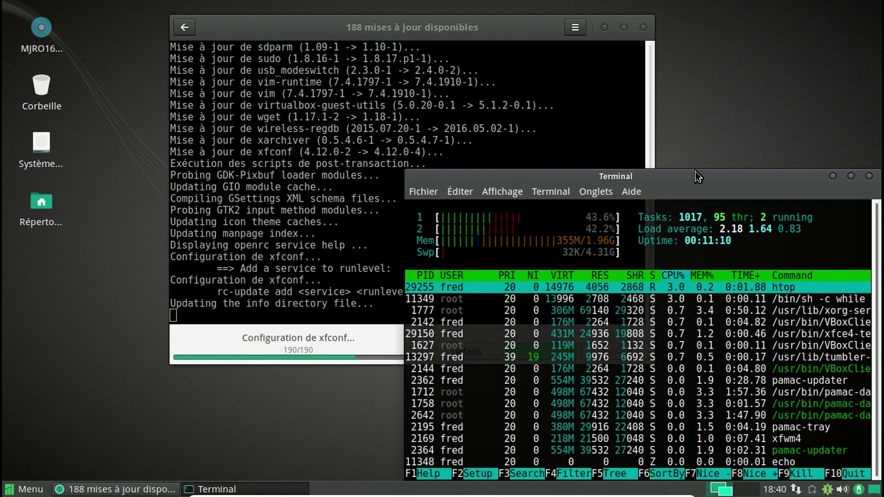
{"action": "left_click", "coordinate": [869, 176]}
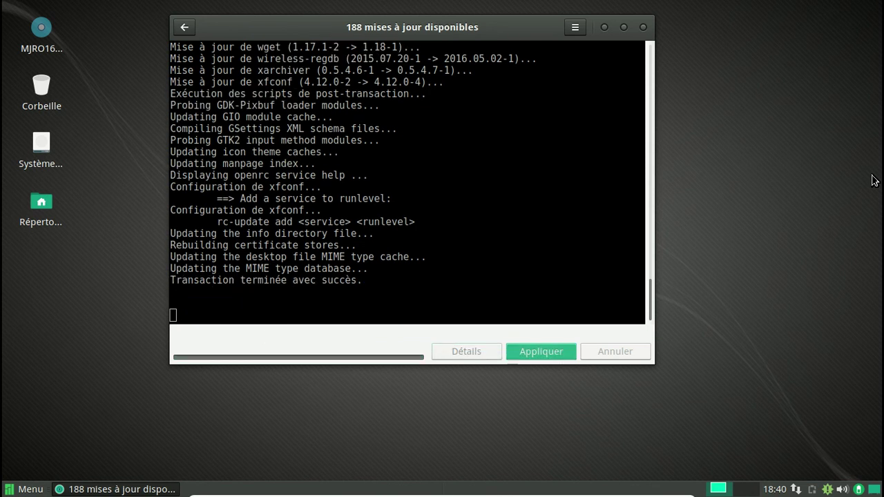
Step: Close the update manager and restart the system
{"action": "left_click", "coordinate": [184, 27]}
{"action": "left_click", "coordinate": [643, 27]}
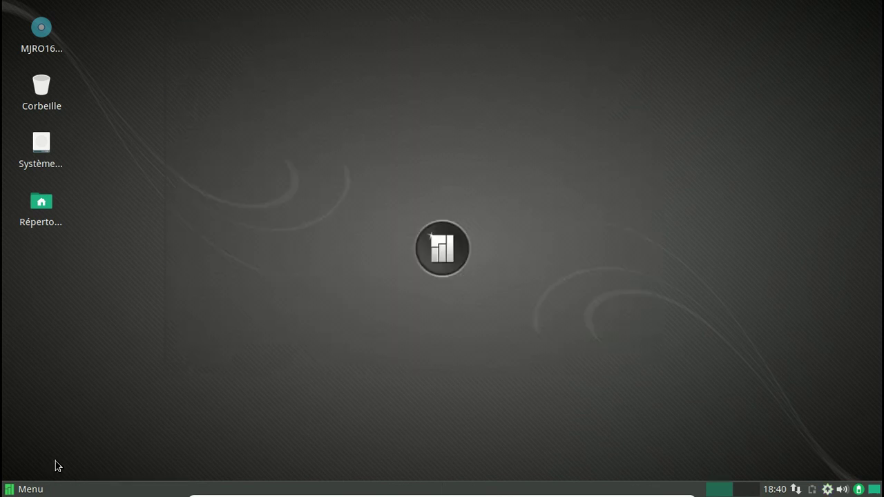
{"action": "left_click", "coordinate": [34, 489]}
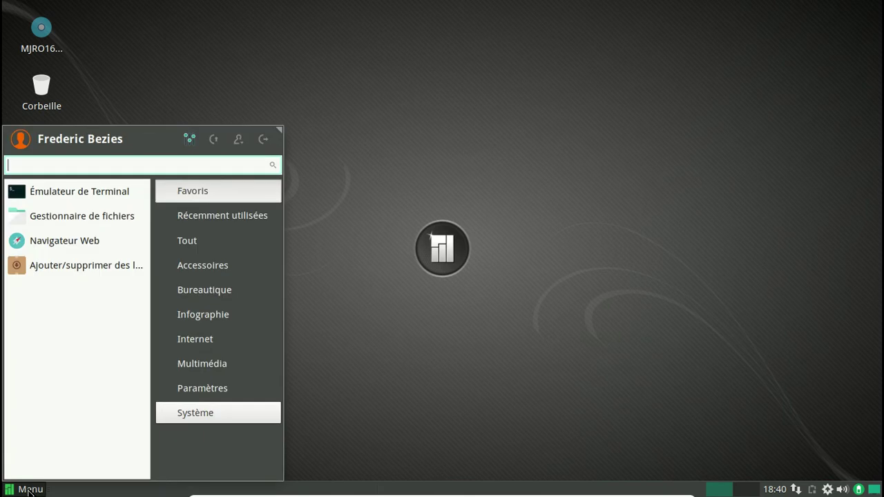
{"action": "left_click", "coordinate": [261, 139]}
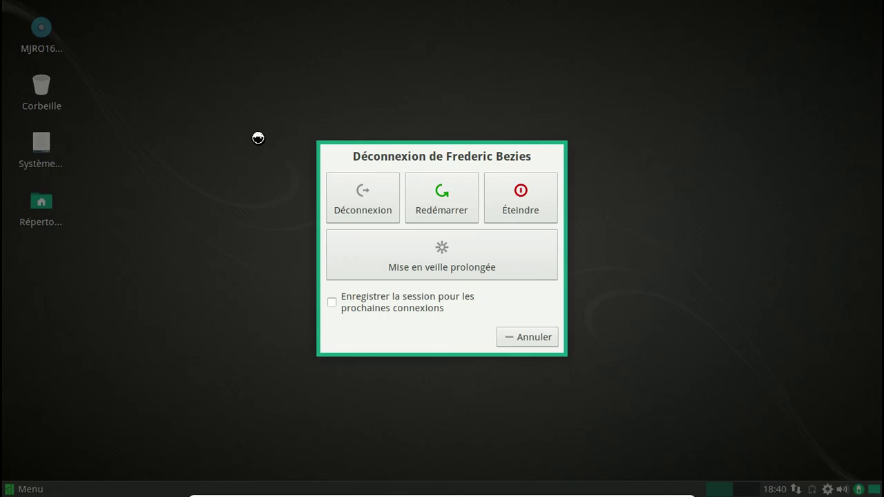
{"action": "left_click", "coordinate": [423, 207]}
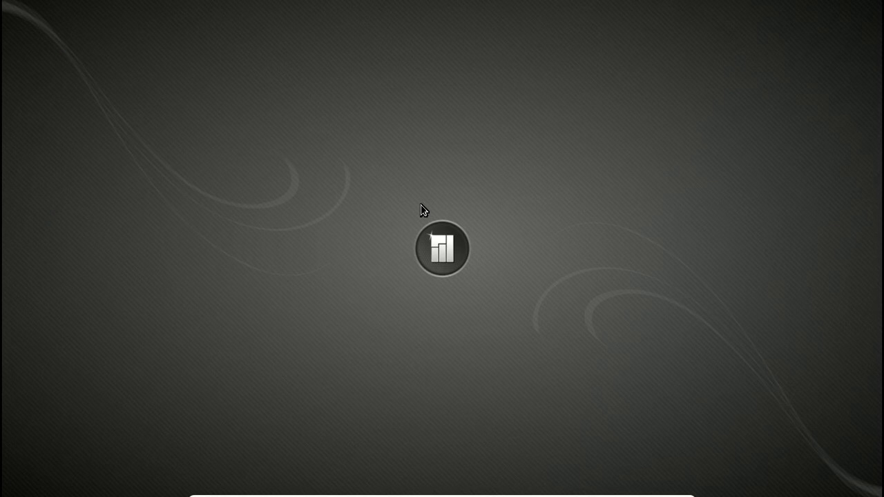
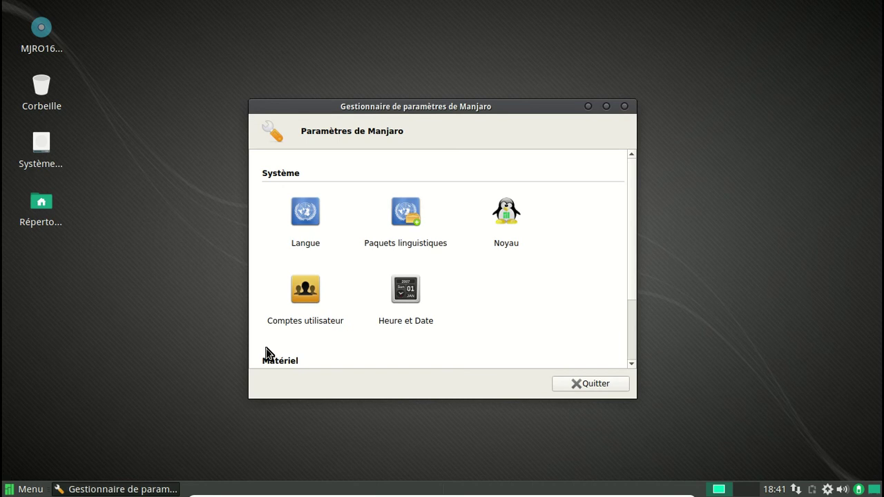
Step: Install all the available language packs from the Manjaro settings manager and close the process log
{"action": "double_click", "coordinate": [406, 235]}
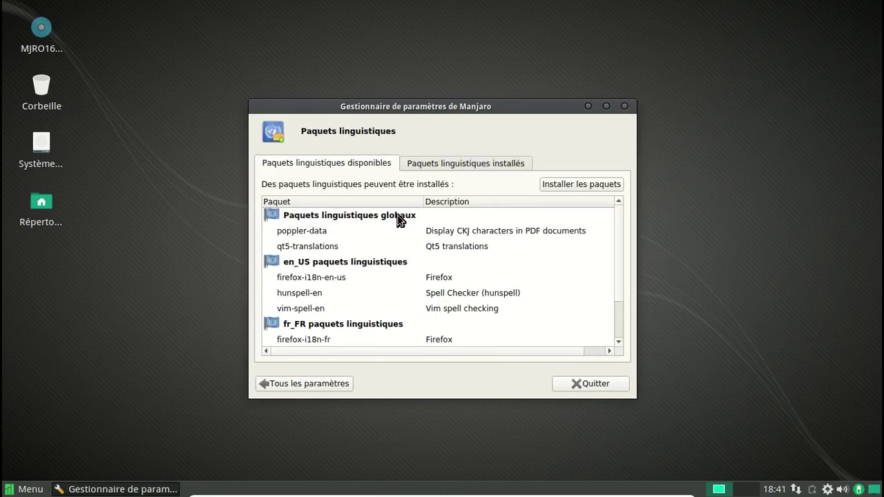
{"action": "left_click", "coordinate": [582, 187]}
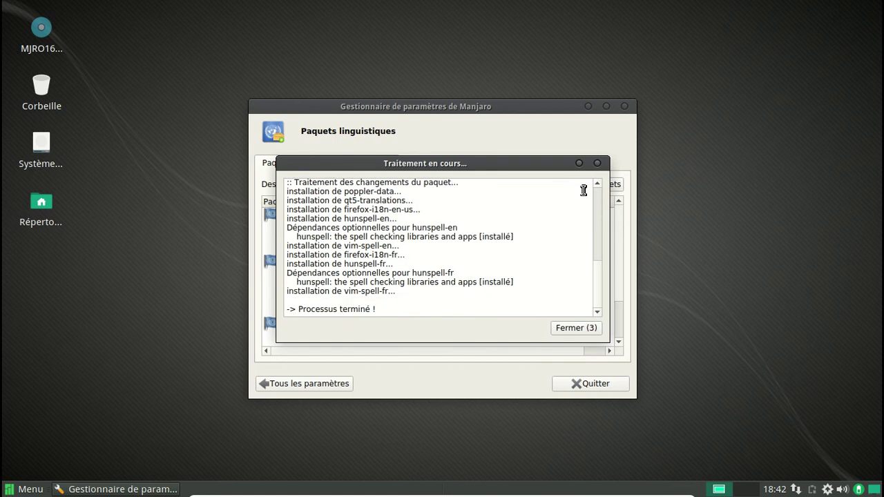
{"action": "left_click", "coordinate": [578, 330]}
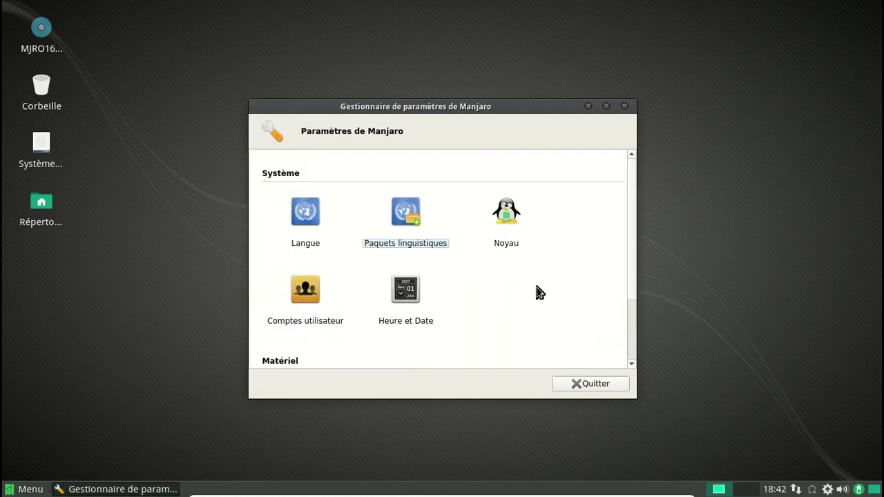
Step: Look through the list of available kernels, then return to the overview of all settings
{"action": "left_click", "coordinate": [506, 212]}
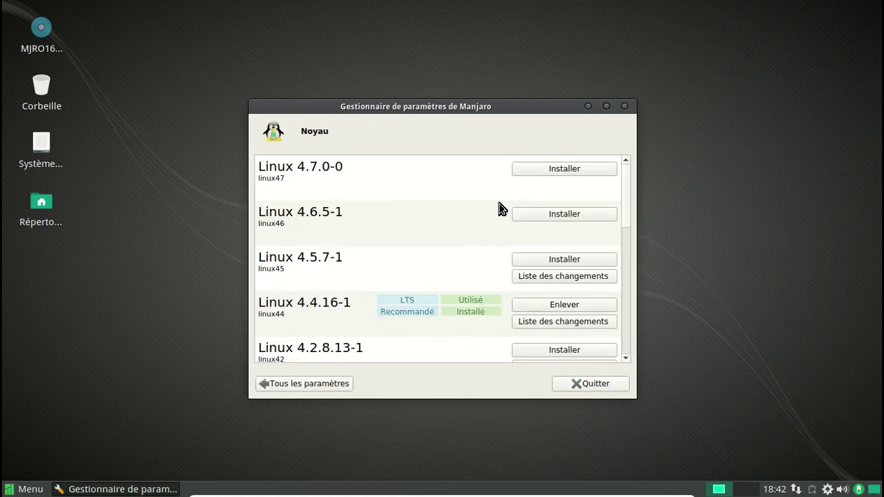
{"action": "scroll", "coordinate": [486, 242], "scroll_direction": "down", "scroll_amount": 10}
{"action": "scroll", "coordinate": [487, 242], "scroll_direction": "up", "scroll_amount": 10}
{"action": "left_click", "coordinate": [329, 385]}
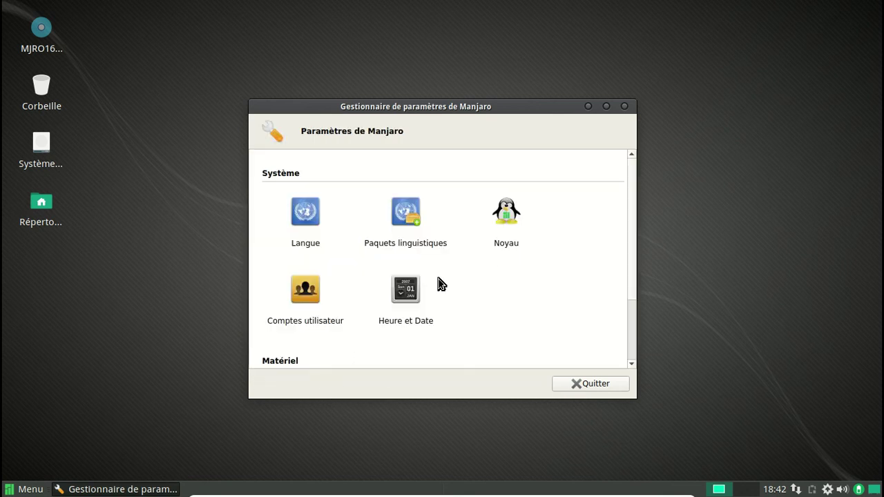
Step: Open the hardware detection settings to view the display controller drivers
{"action": "scroll", "coordinate": [435, 284], "scroll_direction": "down", "scroll_amount": 3}
{"action": "left_click", "coordinate": [407, 311]}
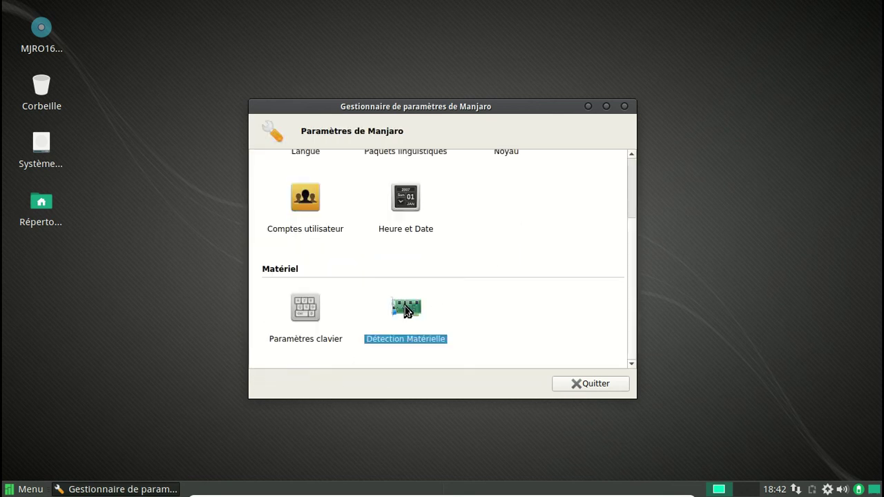
{"action": "double_click", "coordinate": [405, 309]}
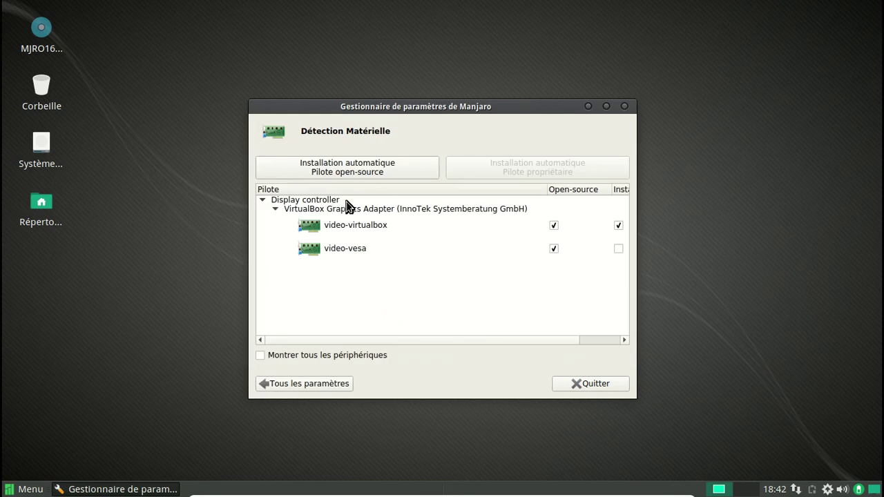
Step: Return from hardware detection to the overview of all Manjaro settings and close the settings manager
{"action": "left_click", "coordinate": [322, 386]}
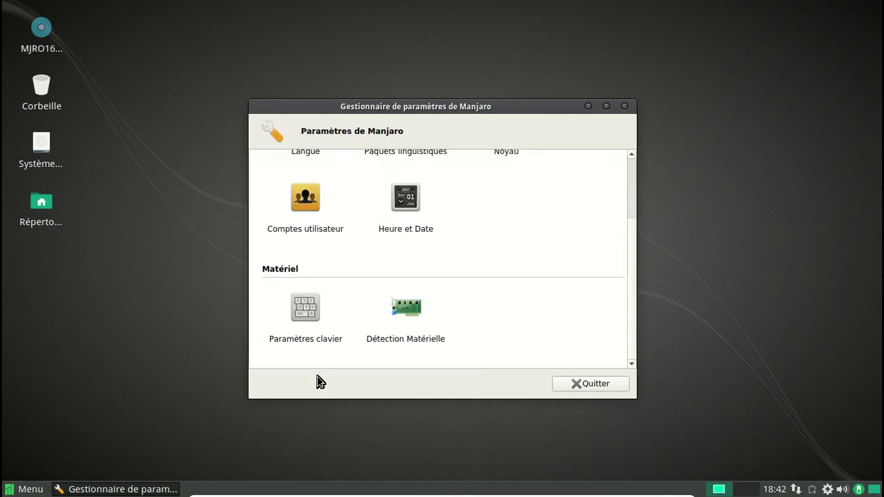
{"action": "scroll", "coordinate": [356, 259], "scroll_direction": "up", "scroll_amount": 3}
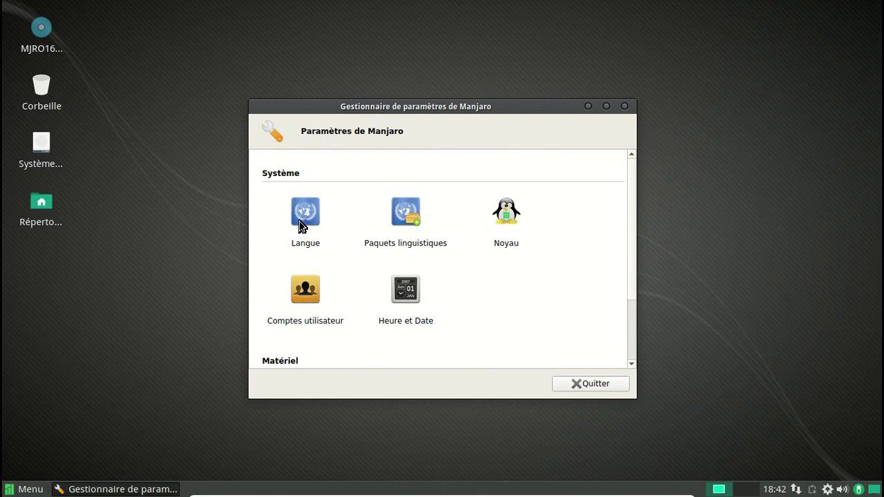
{"action": "left_click", "coordinate": [626, 108]}
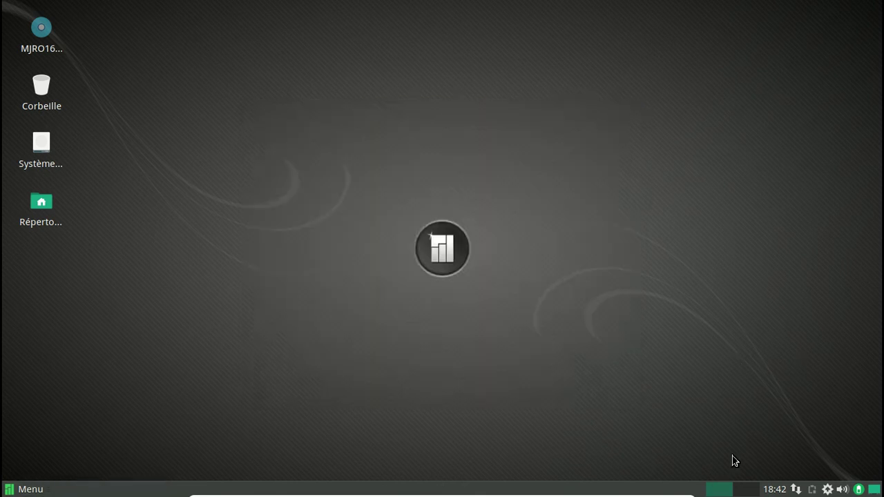
Step: Open the package manager and search the repositories for libreoffice
{"action": "right_click", "coordinate": [827, 491]}
{"action": "left_click", "coordinate": [777, 453]}
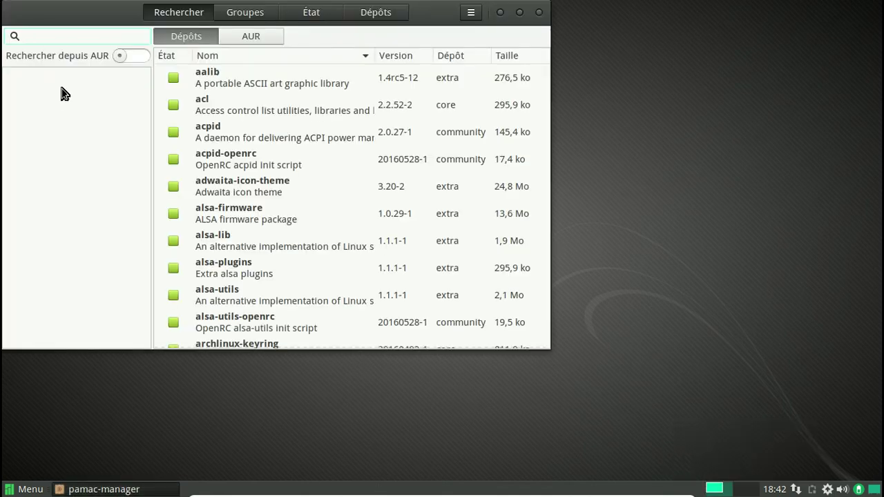
{"action": "type", "text": "libreoffice"}
{"action": "key", "text": "Return"}
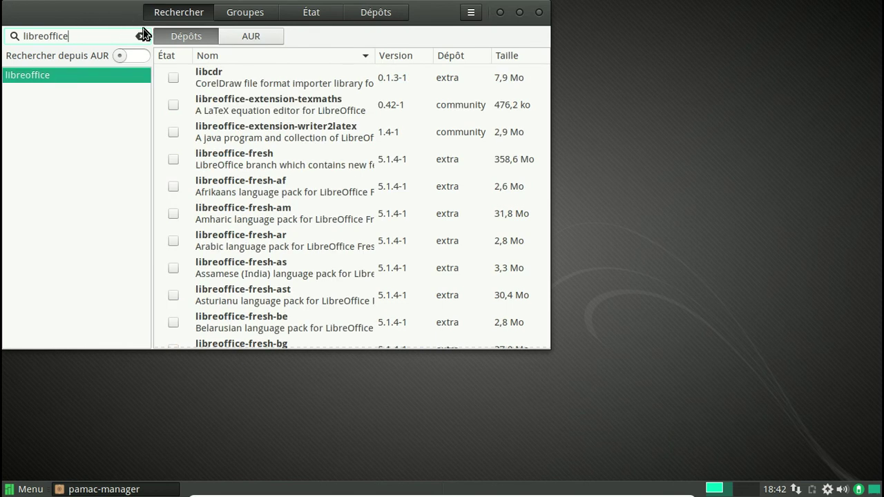
Step: Mark the libreoffice-fresh package and its French language pack libreoffice-fresh-fr for installation
{"action": "right_click", "coordinate": [229, 159]}
{"action": "left_click", "coordinate": [269, 191]}
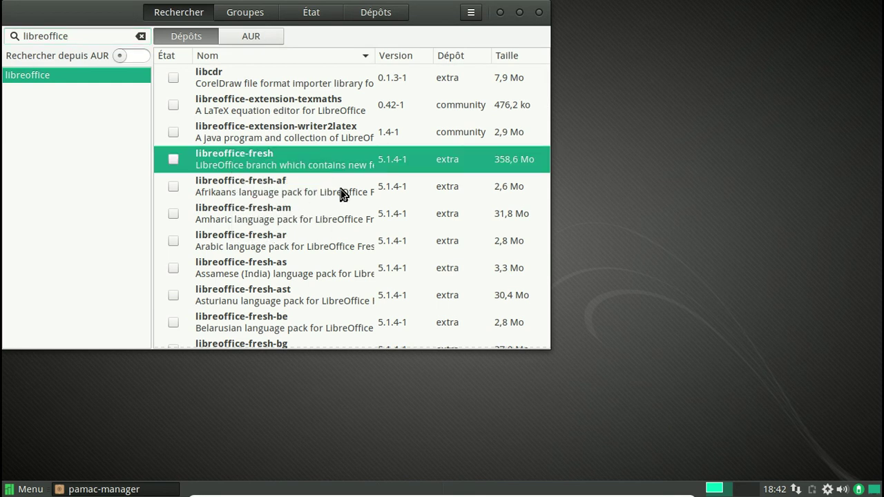
{"action": "scroll", "coordinate": [341, 194], "scroll_direction": "down", "scroll_amount": 10}
{"action": "scroll", "coordinate": [341, 194], "scroll_direction": "down", "scroll_amount": 7}
{"action": "scroll", "coordinate": [338, 193], "scroll_direction": "down", "scroll_amount": 3}
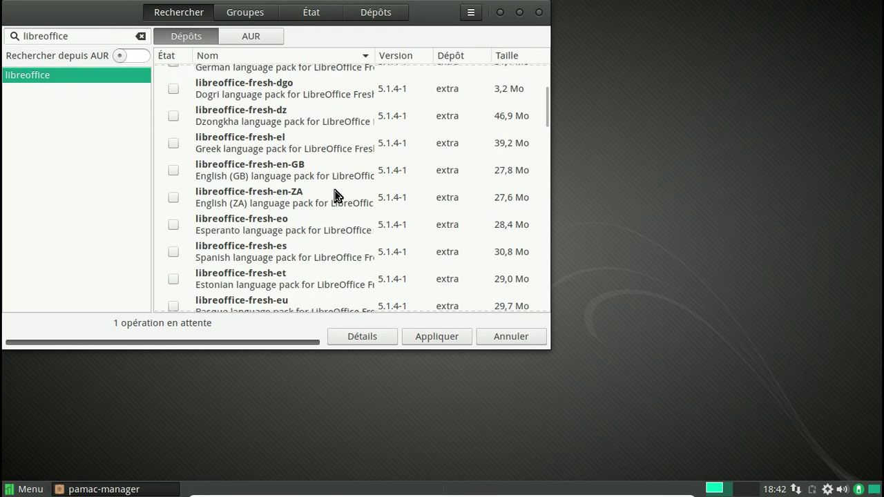
{"action": "scroll", "coordinate": [336, 196], "scroll_direction": "down", "scroll_amount": 3}
{"action": "right_click", "coordinate": [275, 288]}
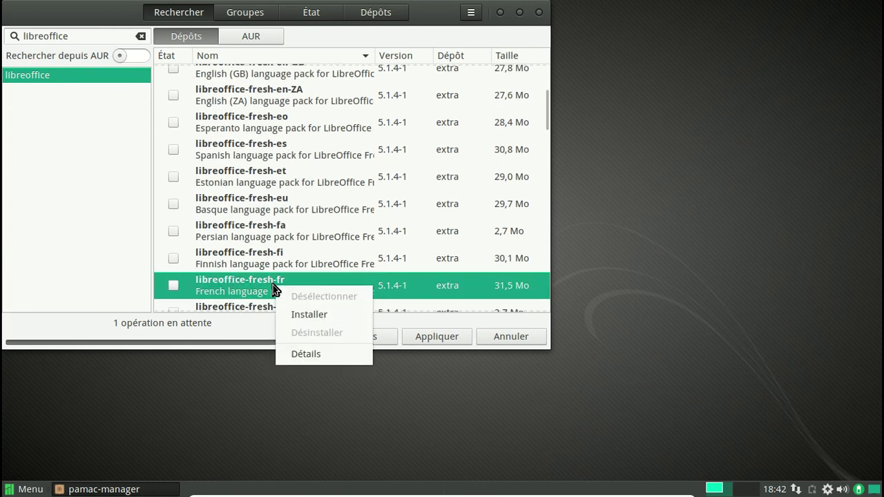
{"action": "left_click", "coordinate": [331, 317]}
Step: Apply the pending LibreOffice installation, confirm the transaction and authenticate with the root password
{"action": "left_click", "coordinate": [454, 341]}
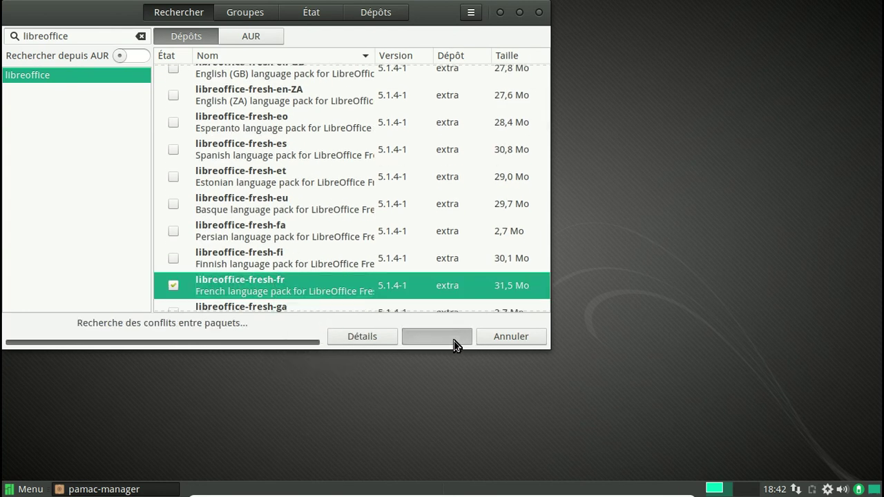
{"action": "left_click", "coordinate": [438, 79]}
{"action": "type", "text": "********"}
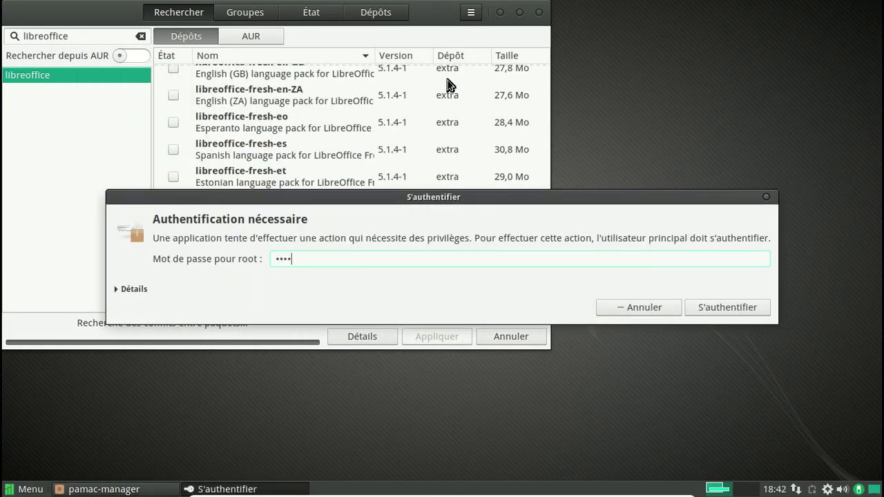
{"action": "key", "text": "Return"}
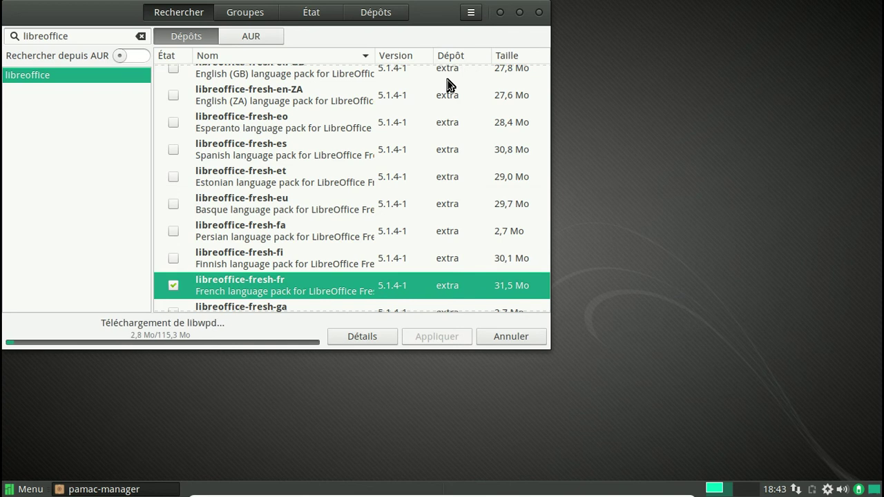
Step: Open the Firefox web browser in a restored window and close the Mozilla first-run tabs, keeping the Manjaro Linux page
{"action": "left_click", "coordinate": [31, 490]}
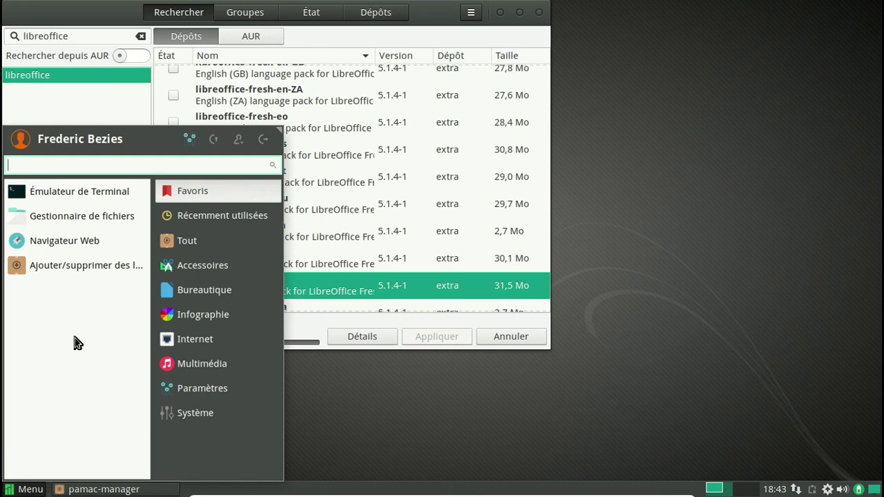
{"action": "left_click", "coordinate": [70, 248]}
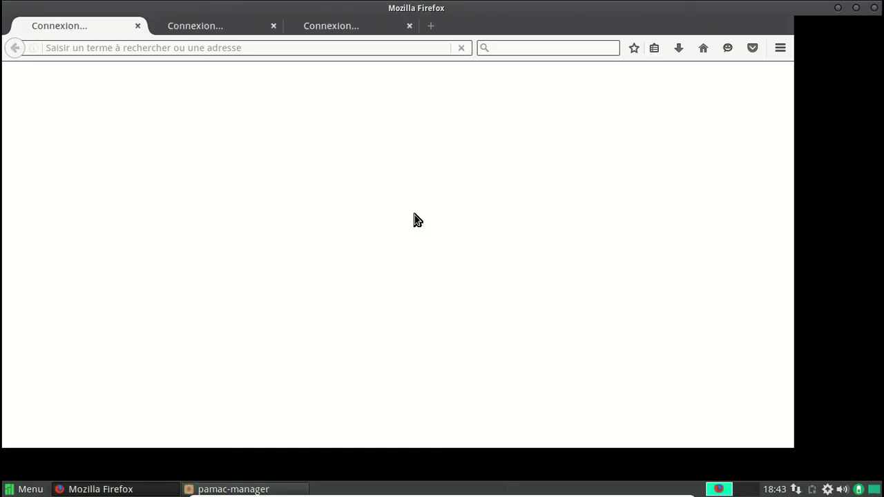
{"action": "left_click", "coordinate": [855, 9]}
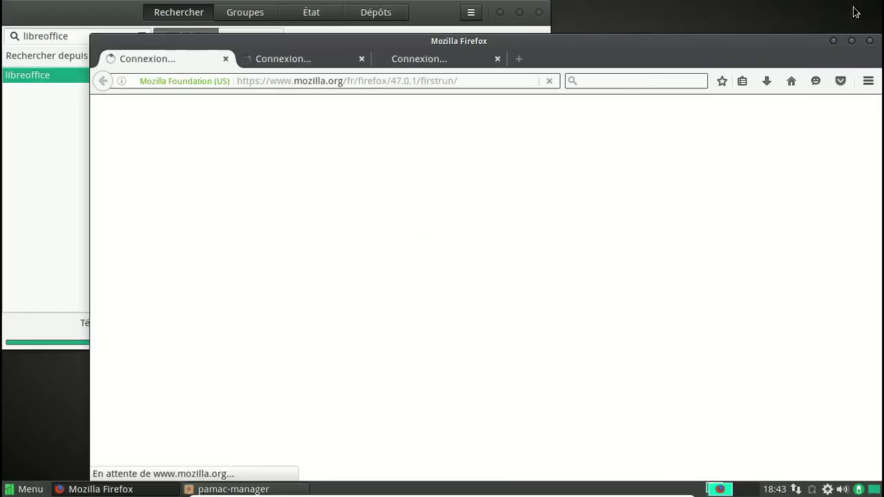
{"action": "left_click", "coordinate": [226, 61]}
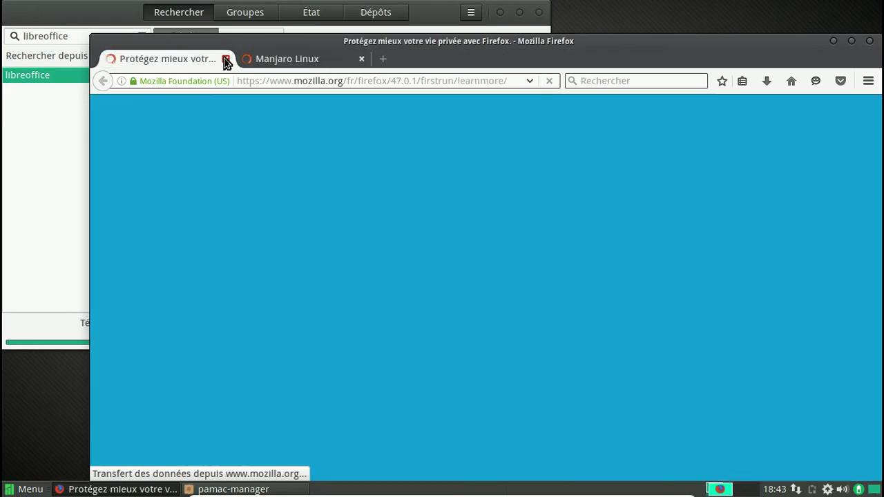
{"action": "left_click", "coordinate": [226, 61]}
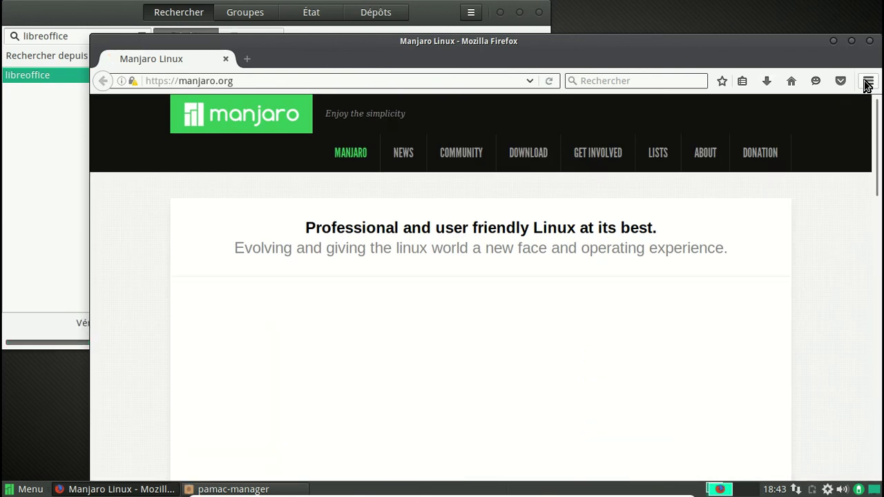
Step: View the version information in the About Firefox dialog, then close the dialog and the browser
{"action": "left_click", "coordinate": [869, 82]}
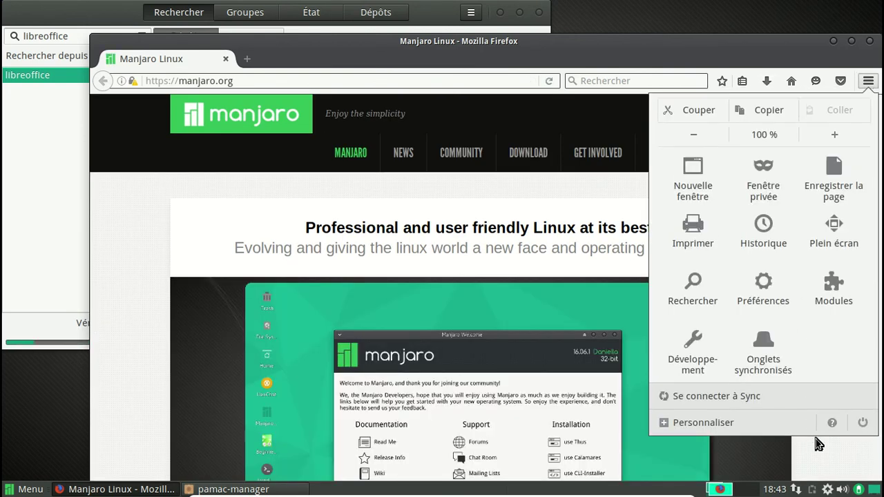
{"action": "left_click", "coordinate": [832, 423]}
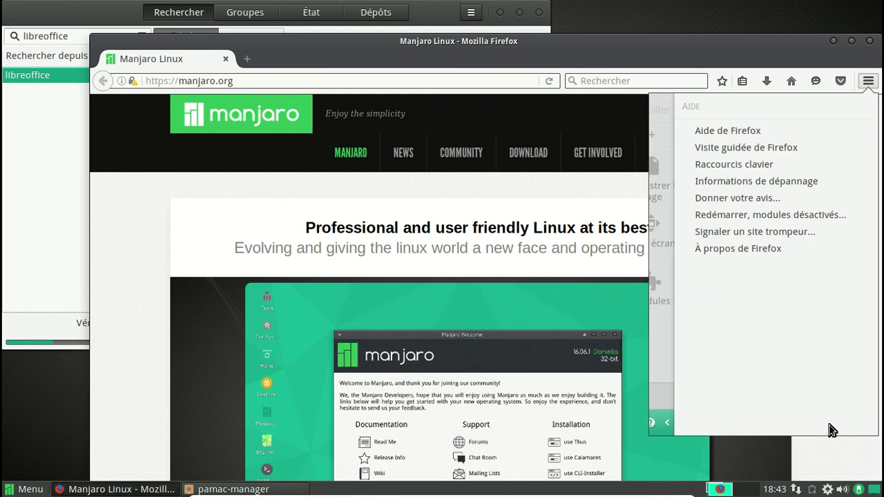
{"action": "left_click", "coordinate": [744, 255]}
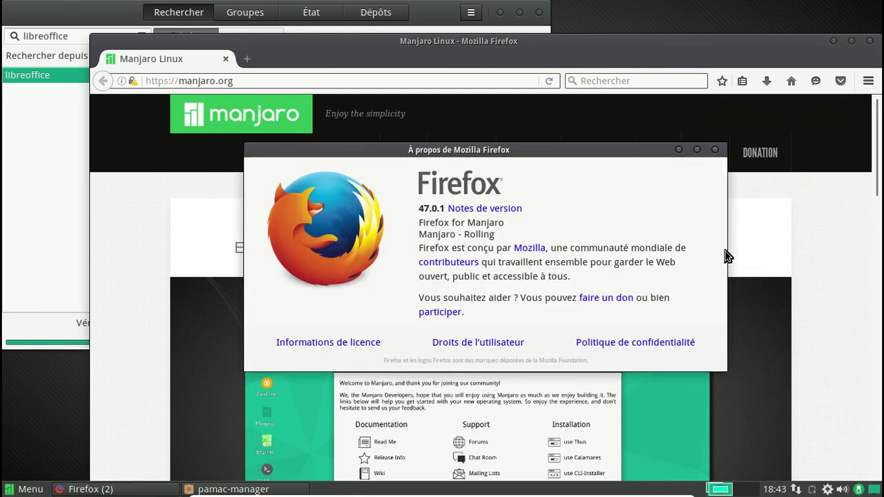
{"action": "left_click", "coordinate": [714, 150]}
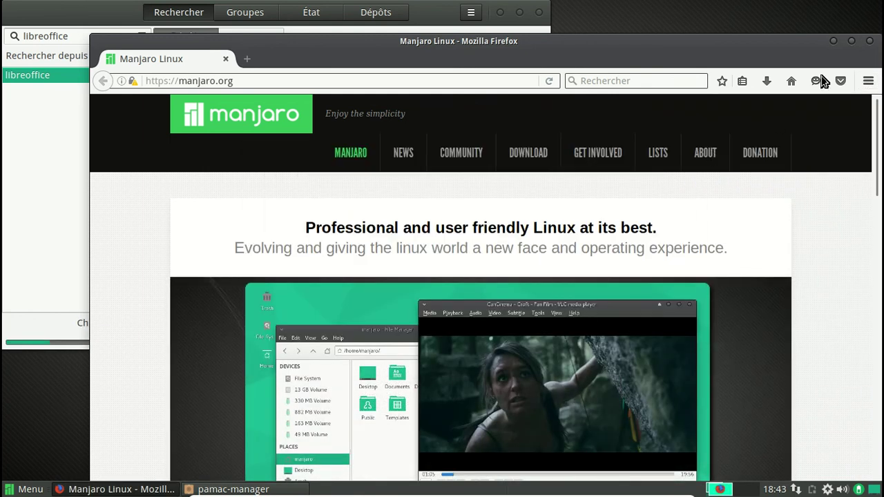
{"action": "left_click", "coordinate": [869, 42]}
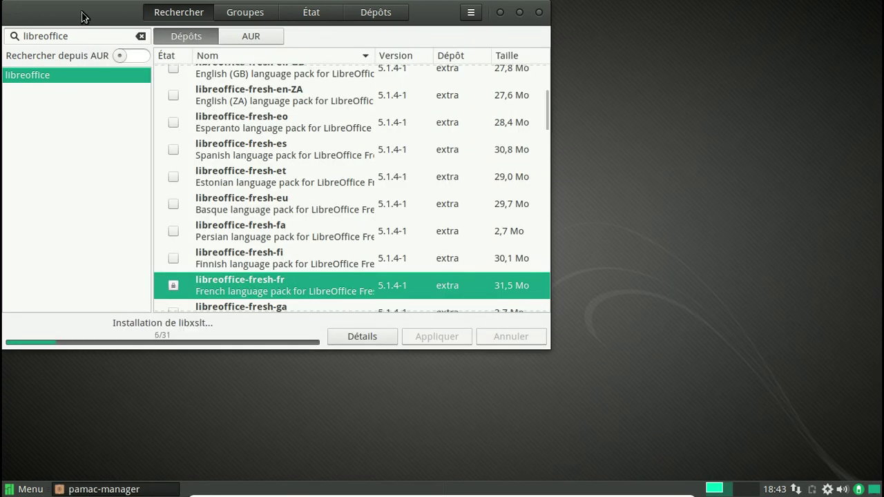
Step: Move the package manager window towards the middle of the desktop and replace the search term with vertex
{"action": "left_click_drag", "start_coordinate": [82, 17], "coordinate": [243, 49]}
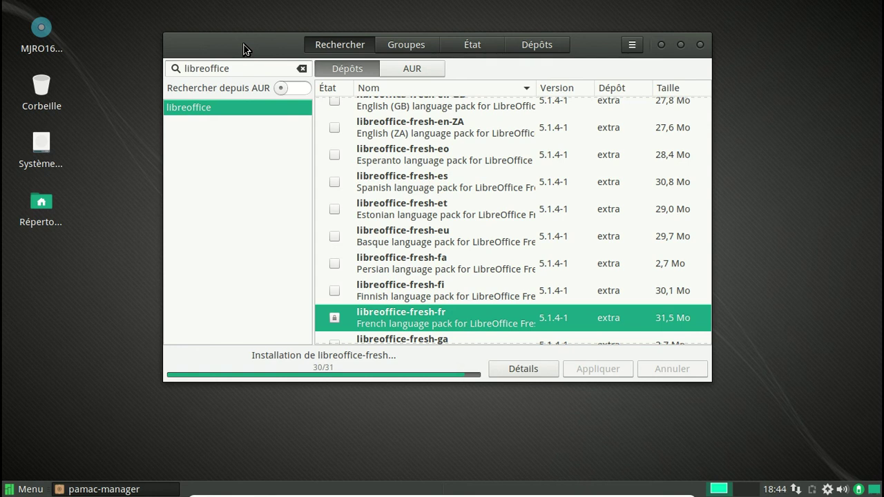
{"action": "left_click", "coordinate": [240, 70]}
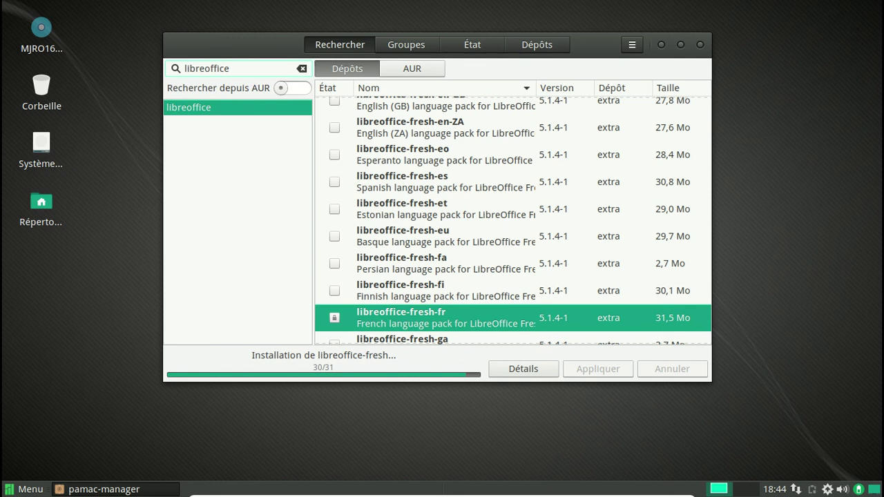
{"action": "key", "text": "BackSpace"}
{"action": "key", "text": "BackSpace"}
{"action": "key", "text": "BackSpace"}
{"action": "key", "text": "BackSpace"}
{"action": "key", "text": "BackSpace"}
{"action": "key", "text": "BackSpace"}
{"action": "key", "text": "BackSpace"}
{"action": "key", "text": "BackSpace"}
{"action": "key", "text": "BackSpace"}
{"action": "key", "text": "BackSpace"}
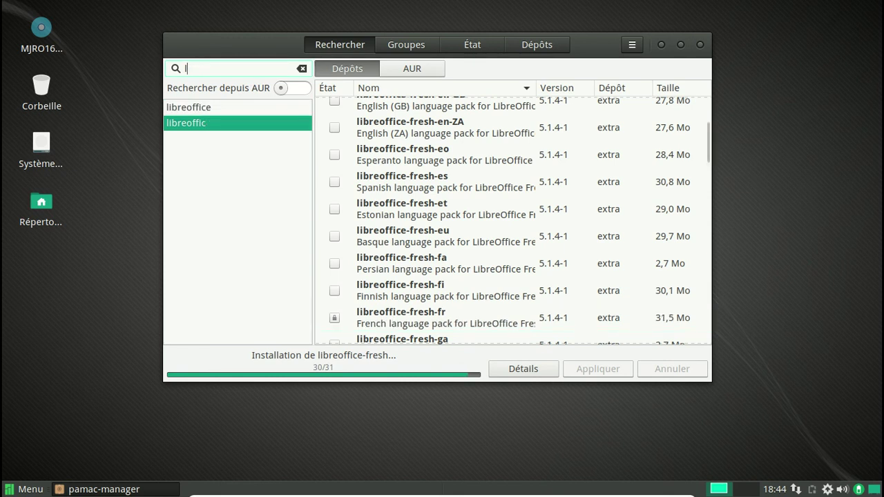
{"action": "type", "text": "vertex"}
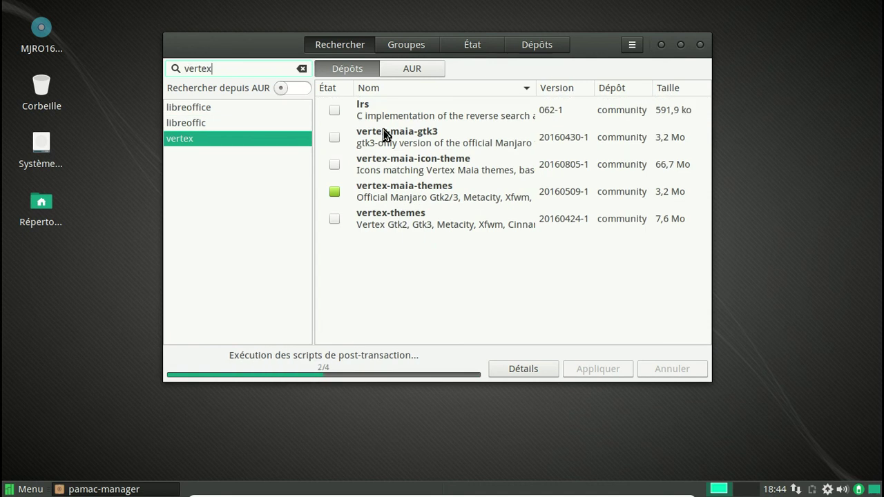
Step: Mark the vertex-maia-icon-theme package for installation, apply the change and confirm the transaction
{"action": "left_click", "coordinate": [391, 166]}
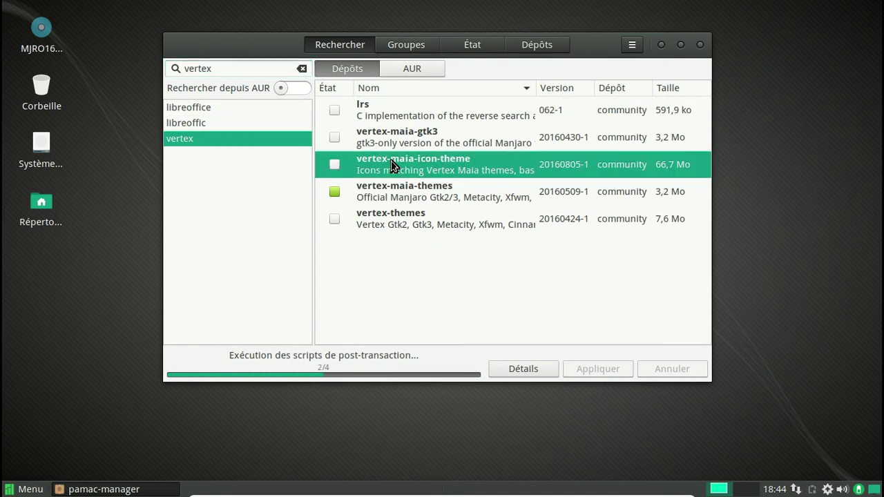
{"action": "right_click", "coordinate": [394, 168]}
{"action": "left_click", "coordinate": [427, 190]}
{"action": "left_click", "coordinate": [422, 225]}
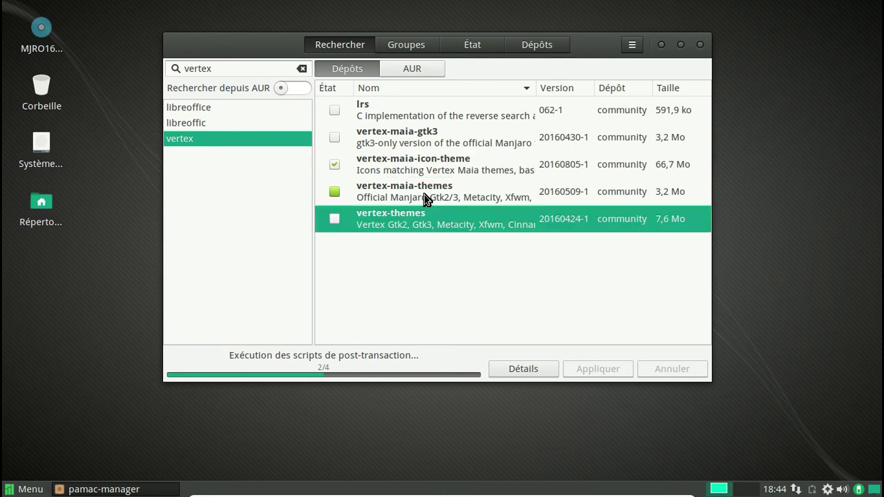
{"action": "left_click", "coordinate": [412, 174]}
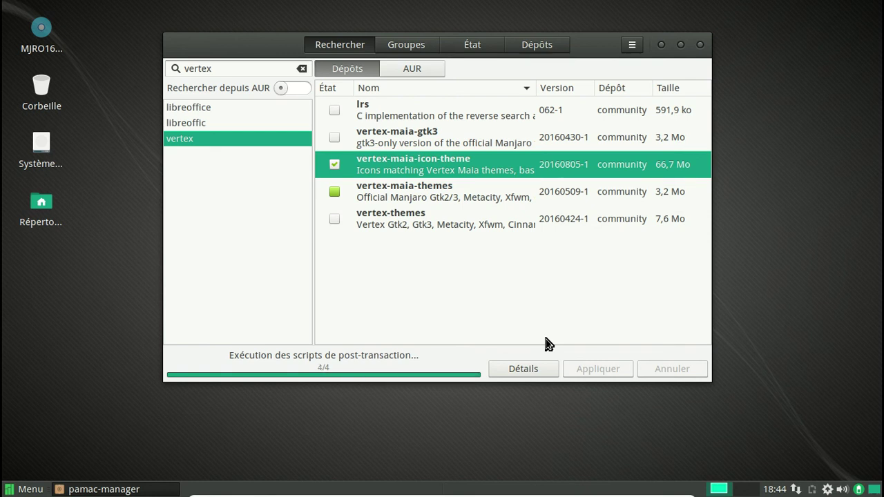
{"action": "left_click", "coordinate": [608, 371]}
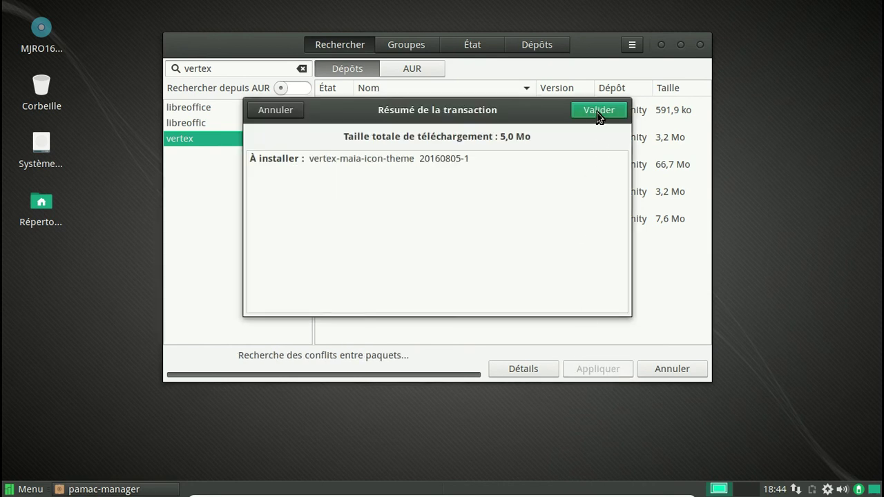
{"action": "left_click", "coordinate": [599, 112]}
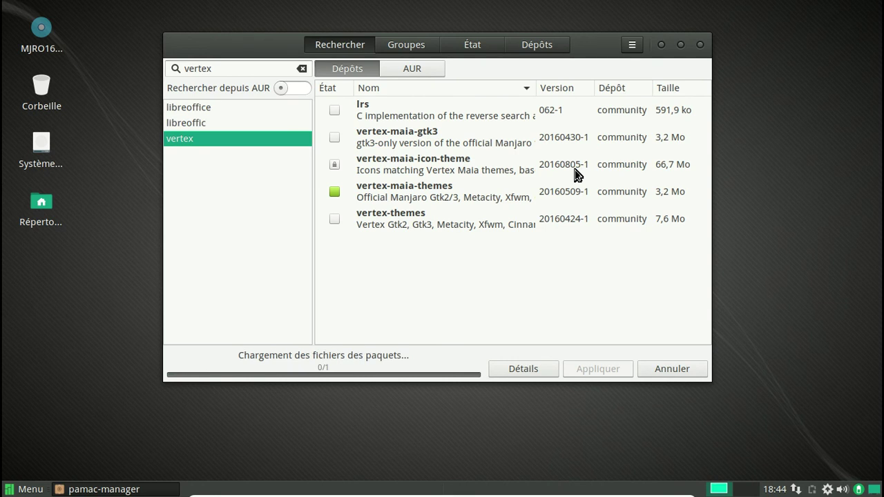
Step: Open the desktop appearance settings, look at the available icon themes and close the dialog
{"action": "left_click", "coordinate": [32, 489]}
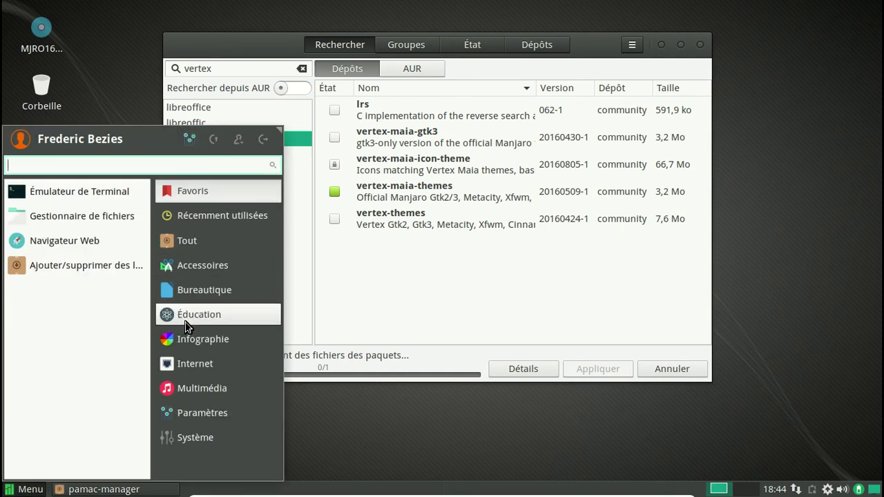
{"action": "left_click", "coordinate": [199, 407]}
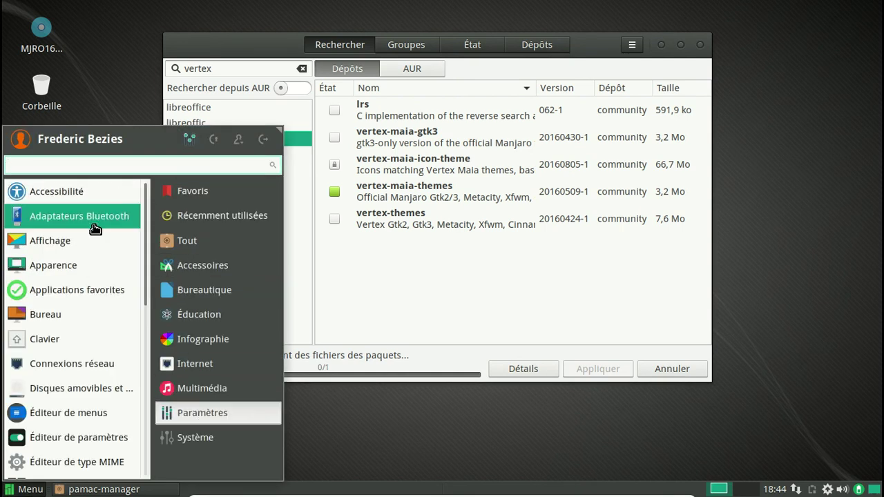
{"action": "left_click", "coordinate": [87, 263]}
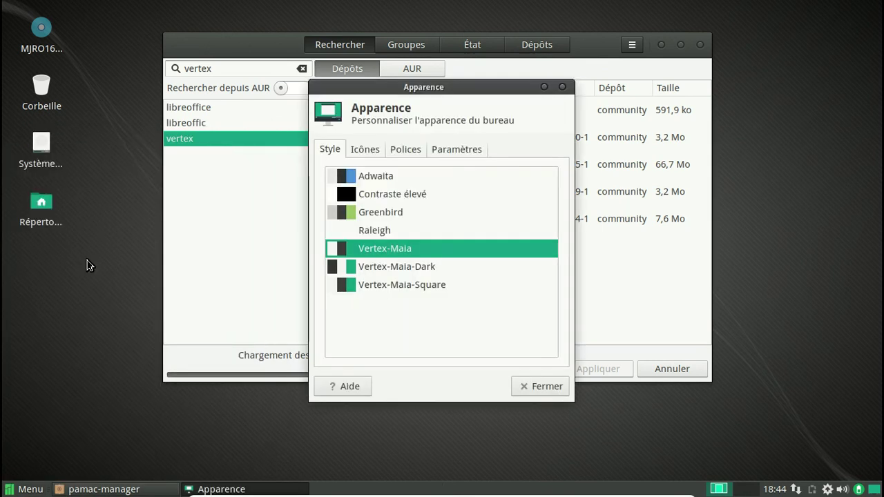
{"action": "left_click", "coordinate": [364, 142]}
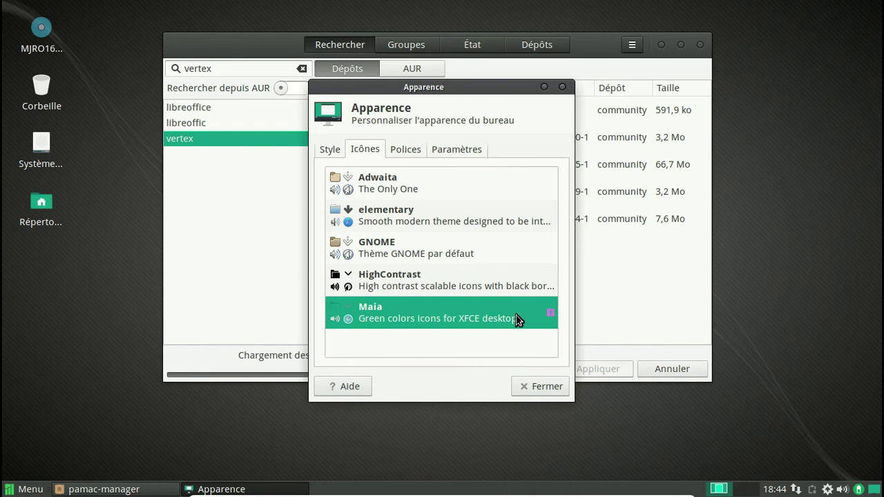
{"action": "left_click", "coordinate": [544, 388]}
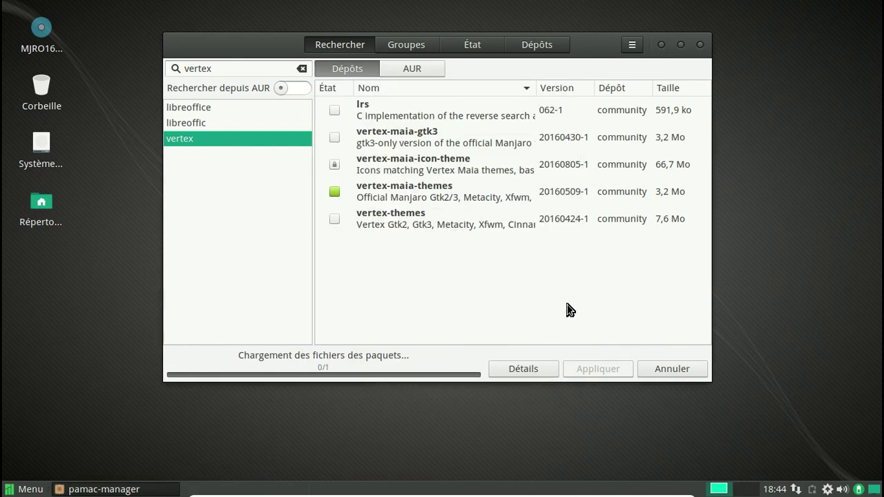
Step: Display the details of the vertex-maia-icon-theme installation, then close the package manager
{"action": "left_click", "coordinate": [534, 369]}
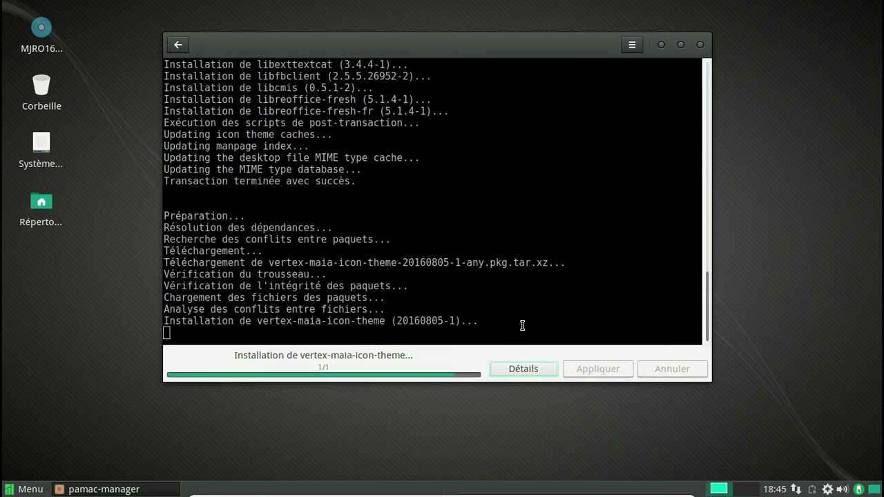
{"action": "left_click", "coordinate": [179, 45]}
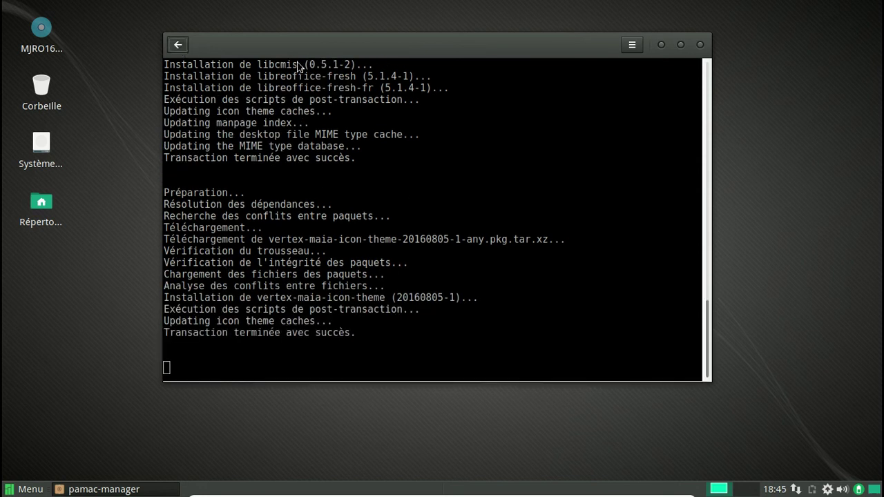
{"action": "left_click", "coordinate": [700, 44]}
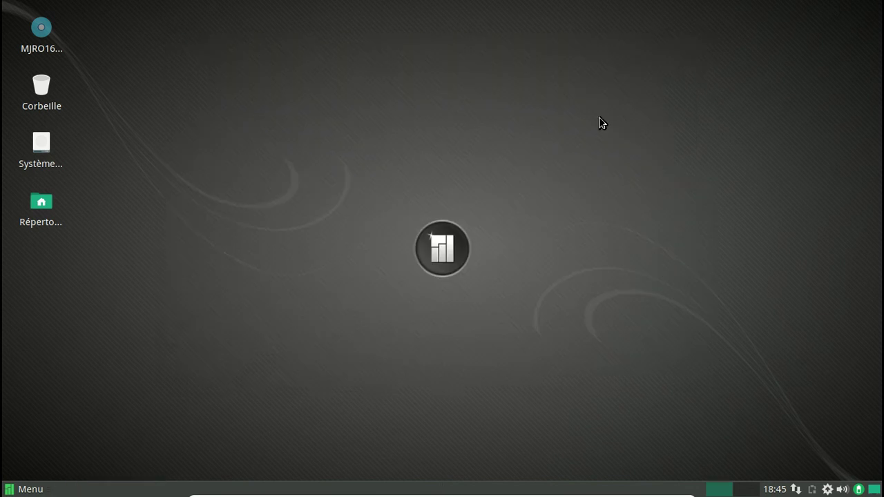
Step: Set the desktop icon theme to Vertex-Maia in the appearance settings and check the new icons in the home folder
{"action": "left_click", "coordinate": [18, 488]}
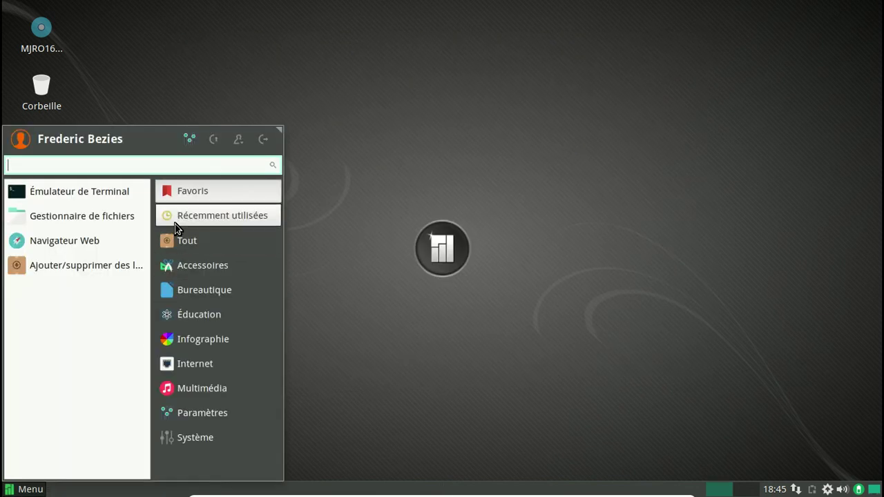
{"action": "left_click", "coordinate": [199, 414]}
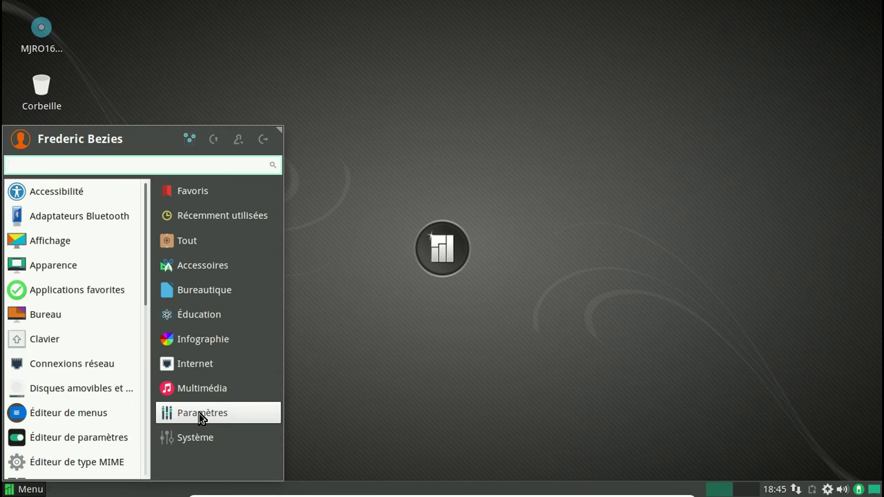
{"action": "left_click", "coordinate": [54, 267]}
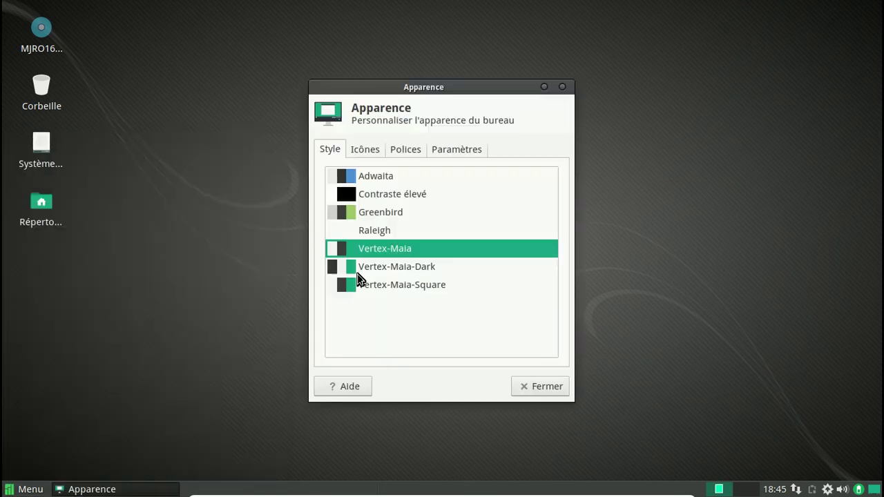
{"action": "left_click", "coordinate": [374, 150]}
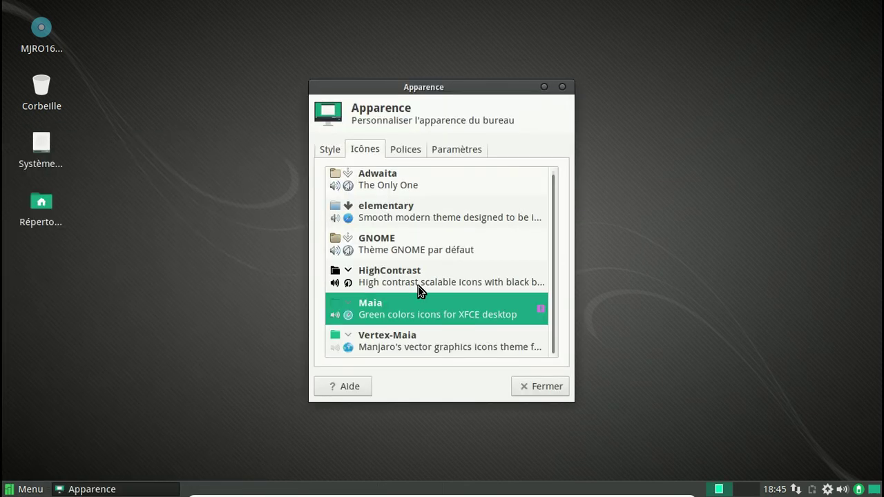
{"action": "left_click", "coordinate": [434, 339]}
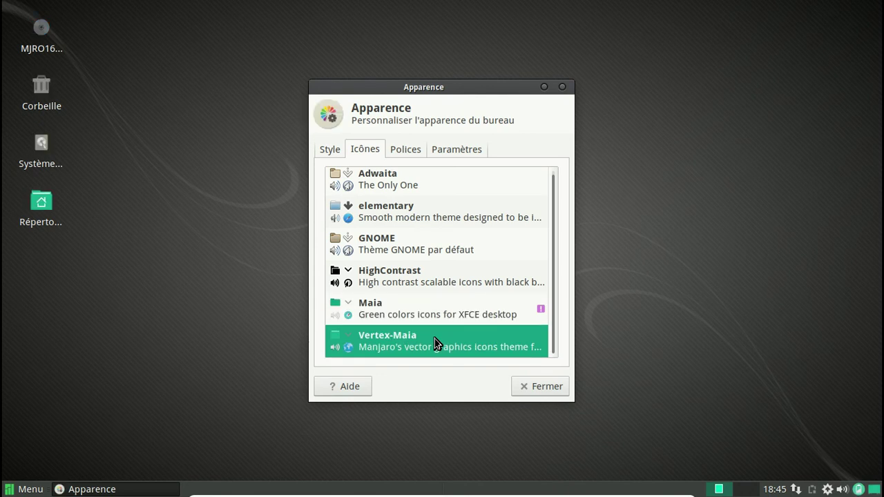
{"action": "left_click", "coordinate": [540, 386]}
{"action": "double_click", "coordinate": [33, 212]}
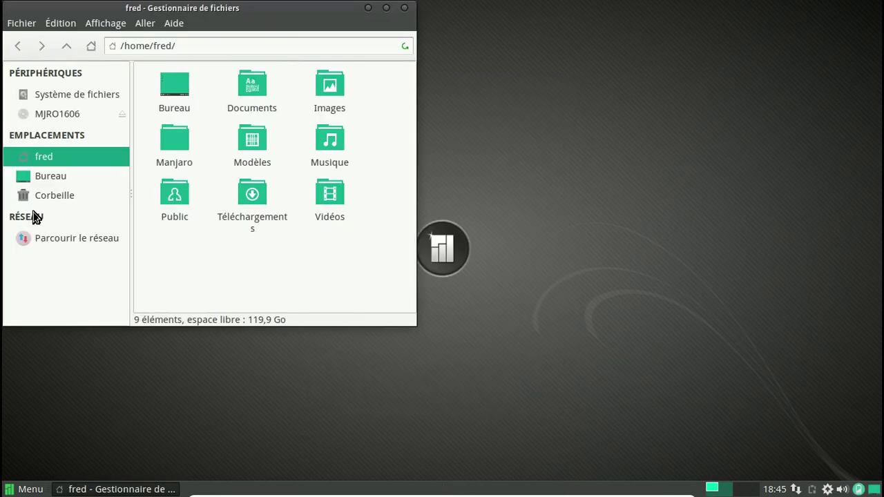
{"action": "left_click", "coordinate": [405, 8]}
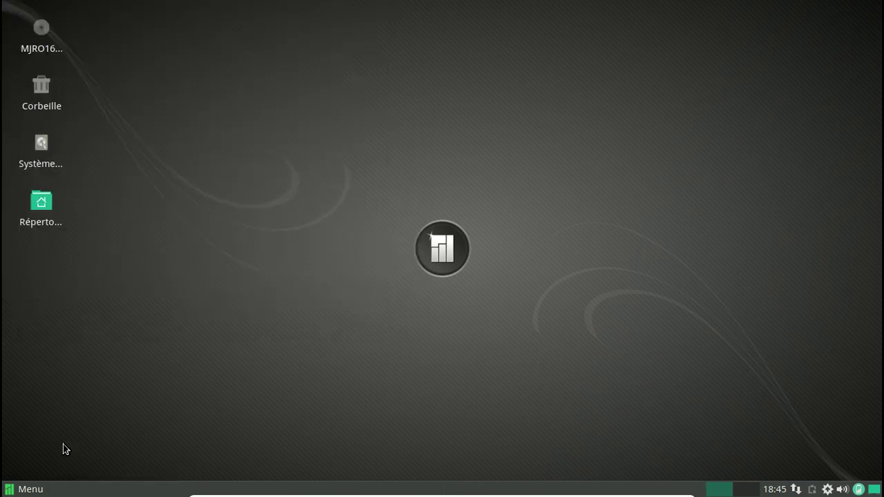
Step: Launch LibreOffice Writer, inspect how its menu bar displays with the current theme and close it
{"action": "left_click", "coordinate": [31, 490]}
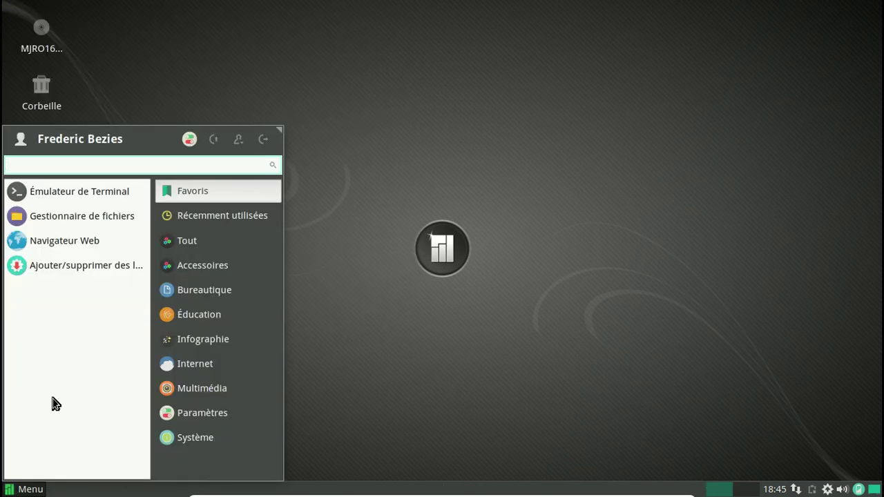
{"action": "type", "text": "libre"}
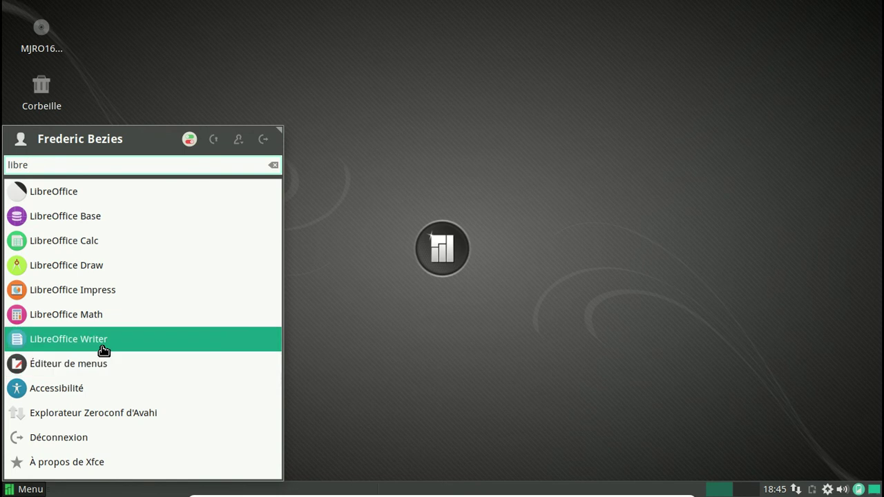
{"action": "left_click", "coordinate": [103, 346]}
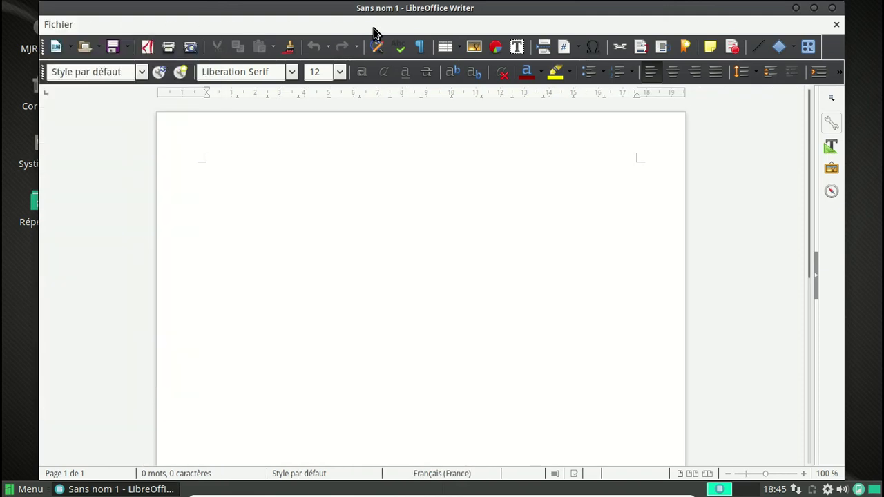
{"action": "left_click", "coordinate": [349, 25]}
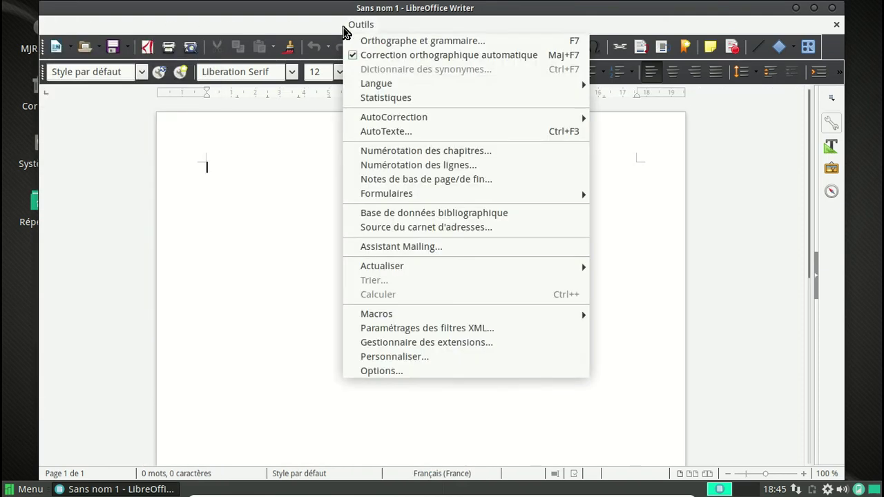
{"action": "left_click", "coordinate": [402, 25]}
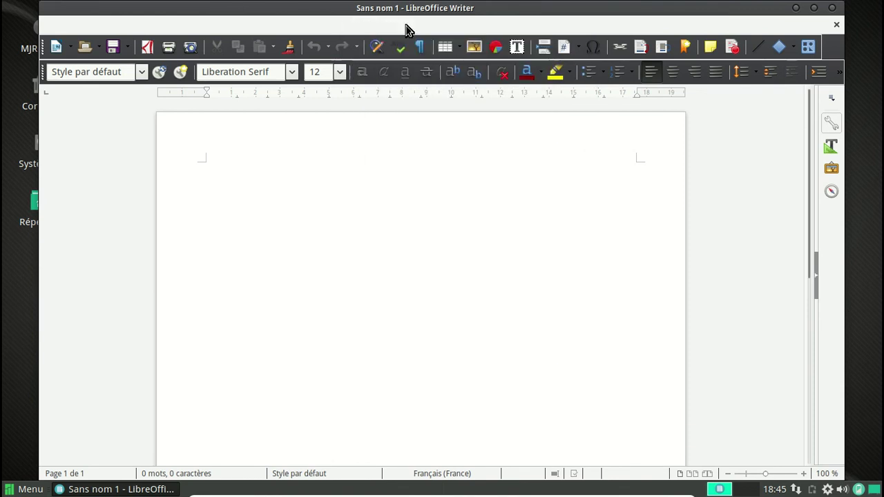
{"action": "left_click", "coordinate": [832, 9]}
Step: Open the desktop appearance settings and change the style to Greenbird
{"action": "left_click", "coordinate": [29, 489]}
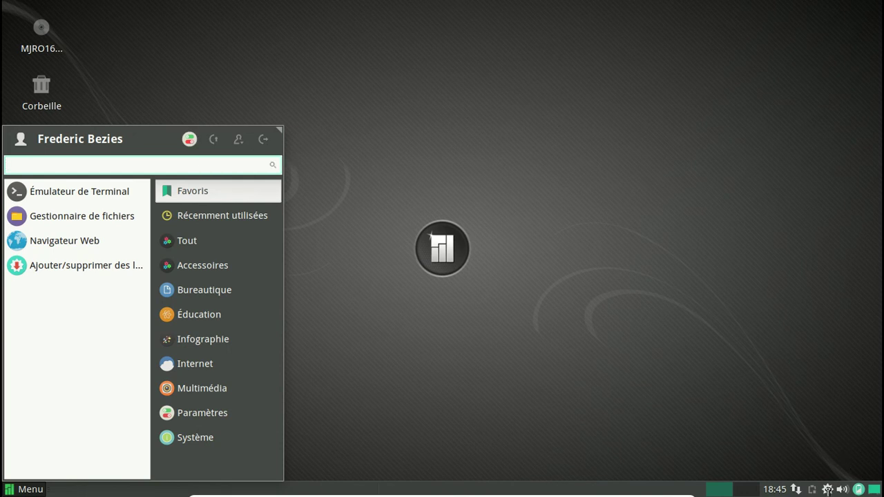
{"action": "left_click", "coordinate": [828, 489]}
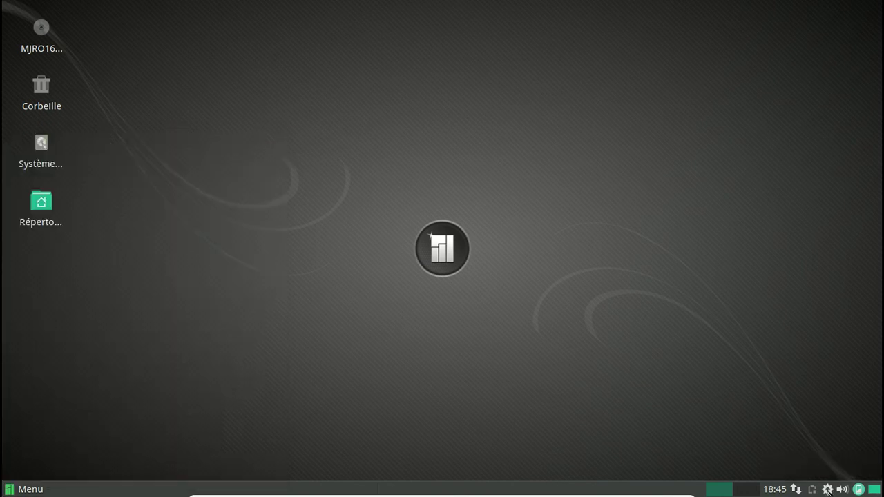
{"action": "left_click", "coordinate": [31, 488]}
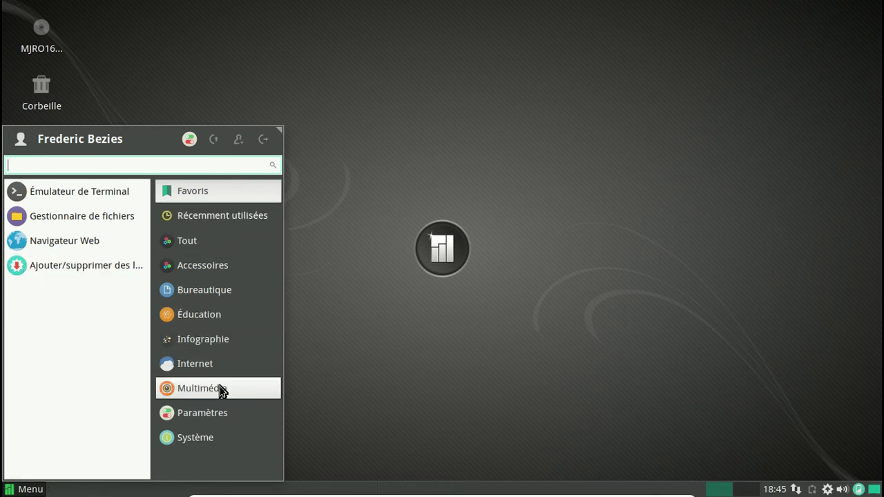
{"action": "left_click", "coordinate": [215, 414]}
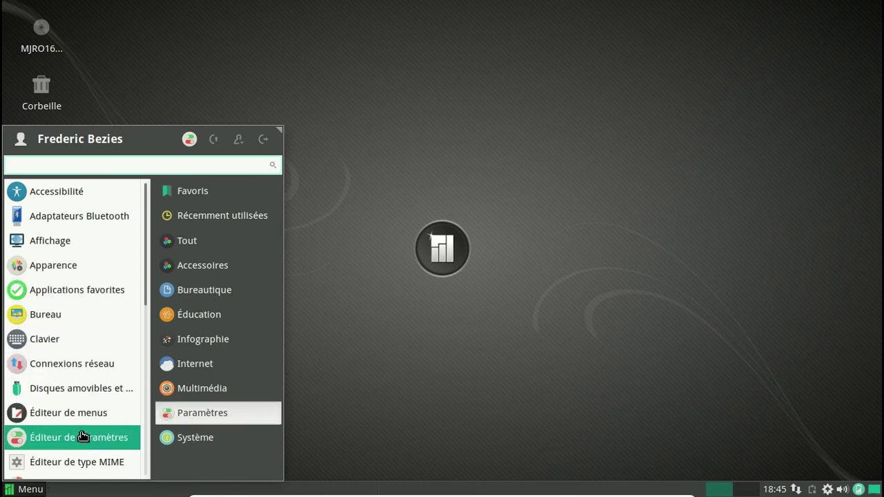
{"action": "left_click", "coordinate": [70, 267]}
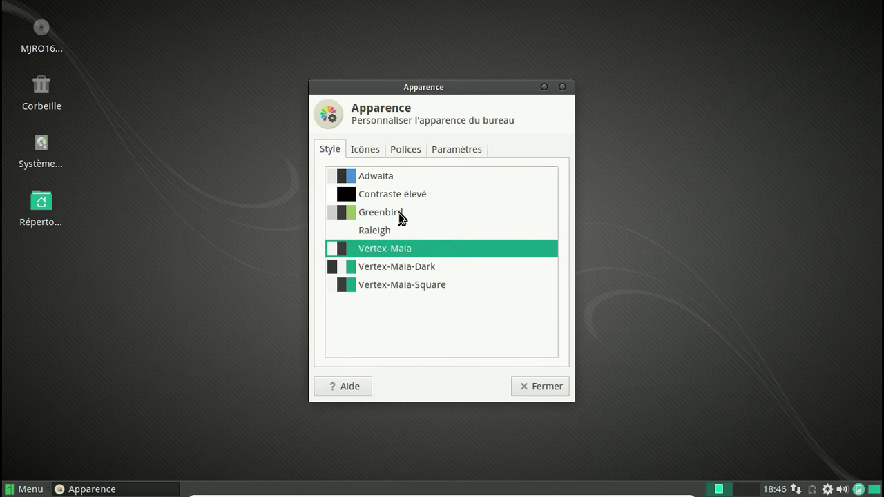
{"action": "left_click", "coordinate": [399, 214]}
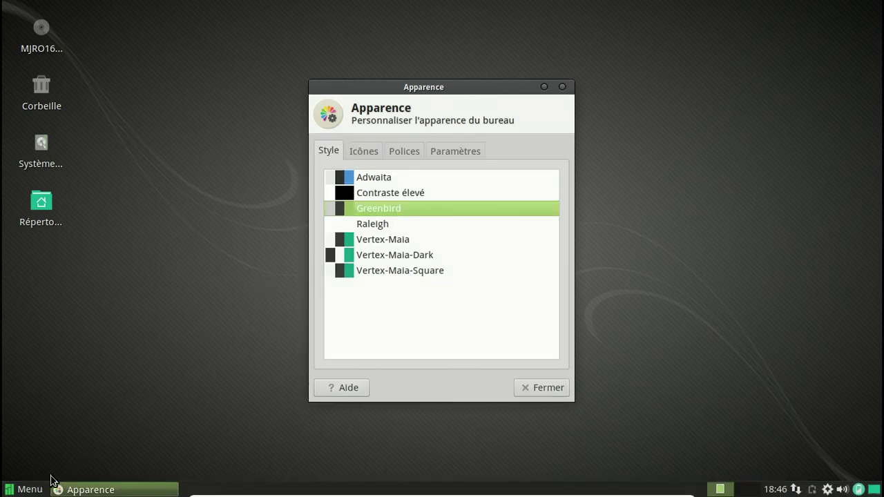
Step: Launch LibreOffice Writer, view the version information in its About dialog, then close Writer and the appearance settings
{"action": "left_click", "coordinate": [29, 489]}
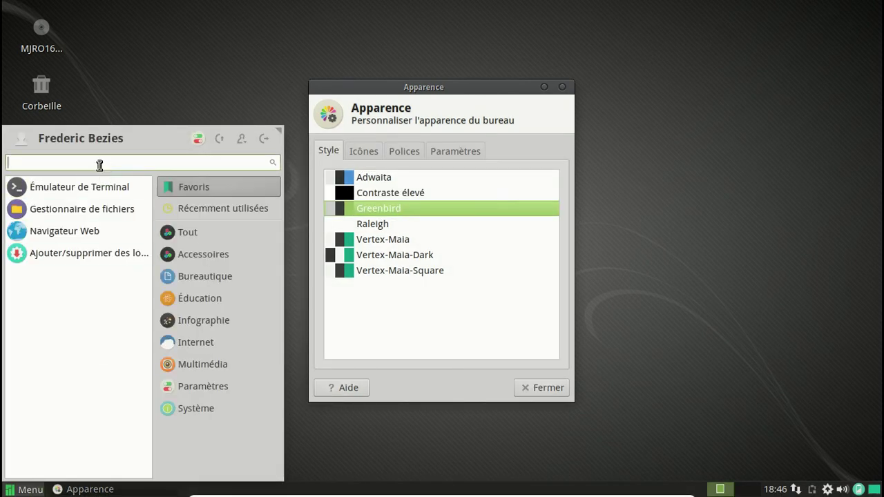
{"action": "type", "text": "libre"}
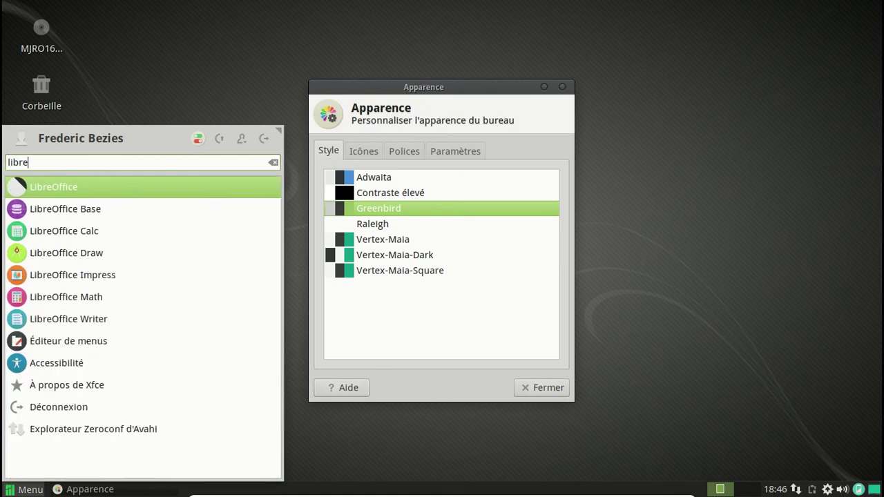
{"action": "left_click", "coordinate": [99, 321]}
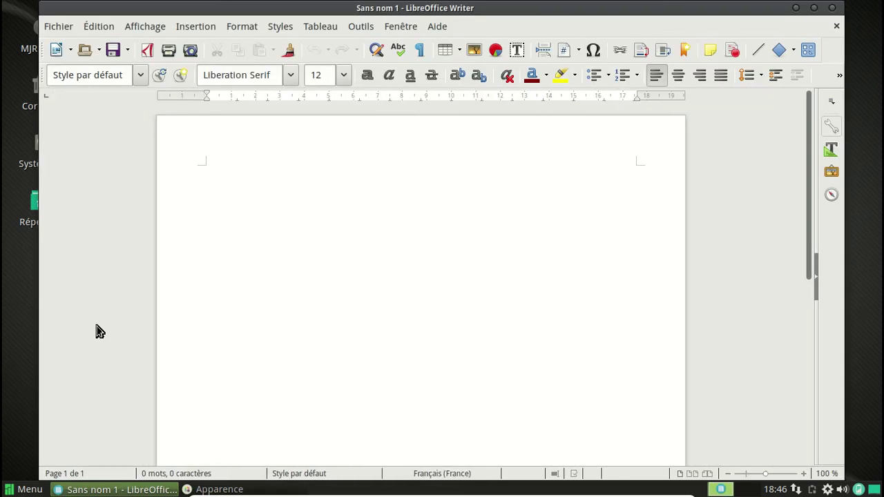
{"action": "left_click", "coordinate": [445, 26]}
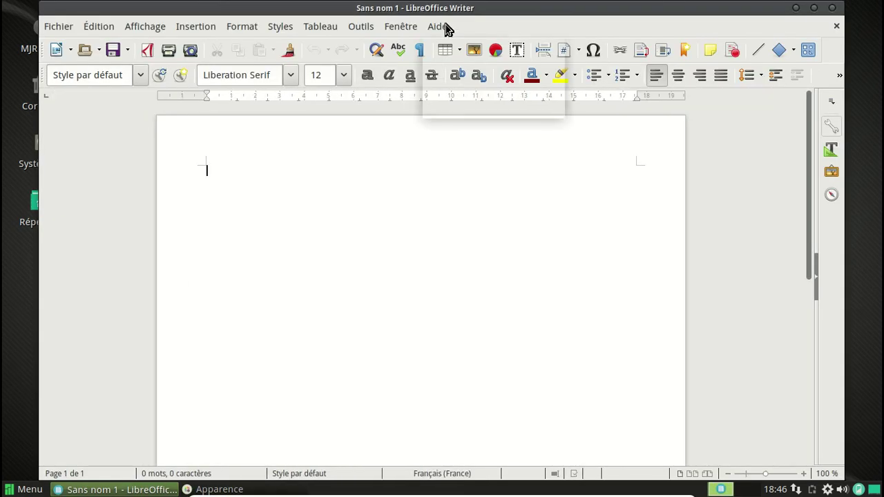
{"action": "left_click", "coordinate": [475, 111]}
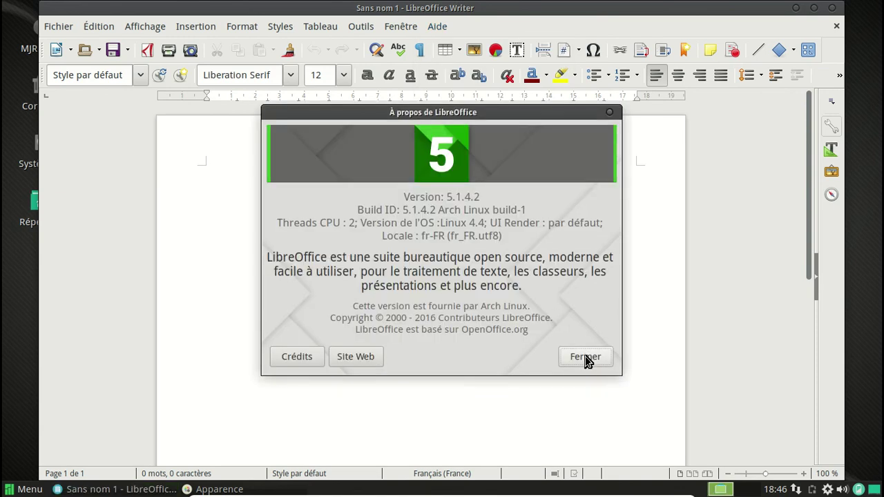
{"action": "left_click", "coordinate": [586, 357]}
{"action": "left_click", "coordinate": [834, 13]}
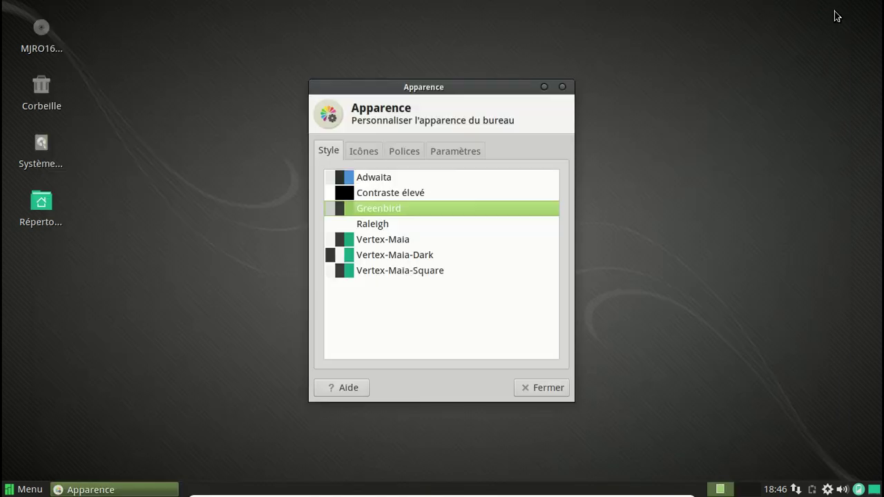
{"action": "left_click", "coordinate": [563, 87]}
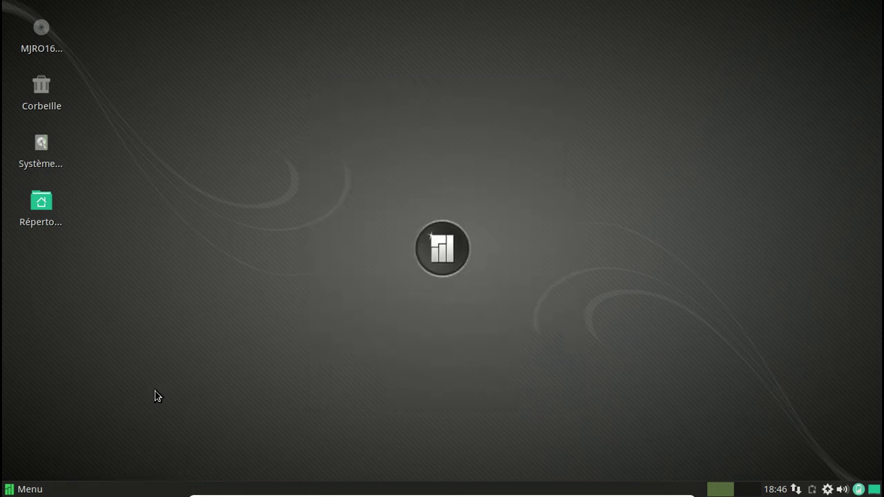
Step: Shut down the Manjaro virtual machine from its session options
{"action": "left_click", "coordinate": [24, 490]}
{"action": "left_click", "coordinate": [269, 144]}
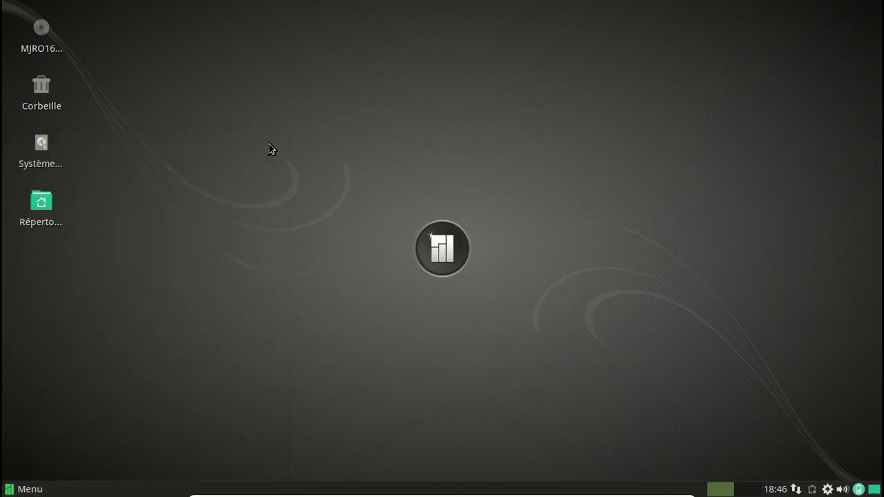
{"action": "left_click", "coordinate": [518, 203]}
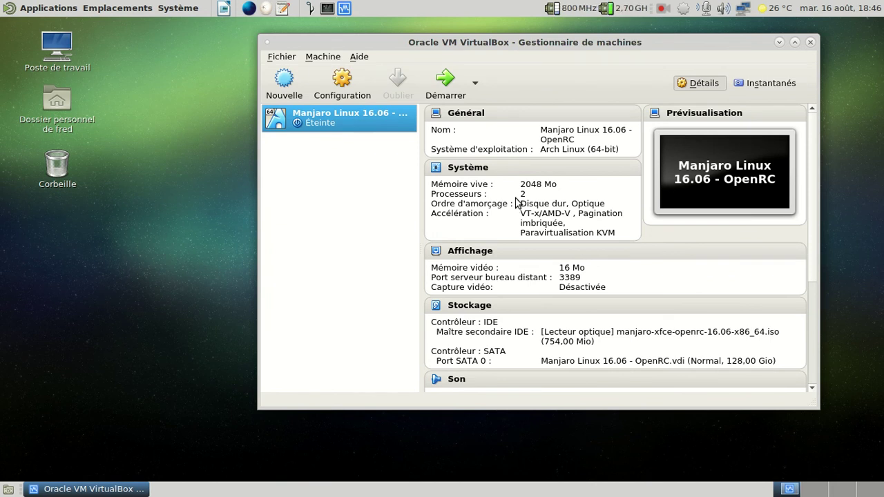
Step: Launch guvcview at a 320x240 resolution and place only its webcam preview beside the VirtualBox manager, with the controls window minimized
{"action": "left_click", "coordinate": [52, 10]}
{"action": "mouse_move", "coordinate": [77, 161]}
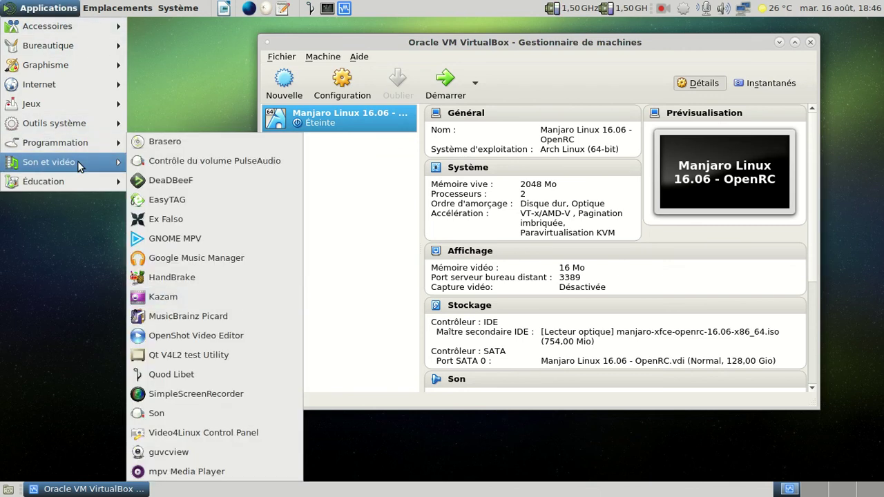
{"action": "left_click", "coordinate": [189, 452]}
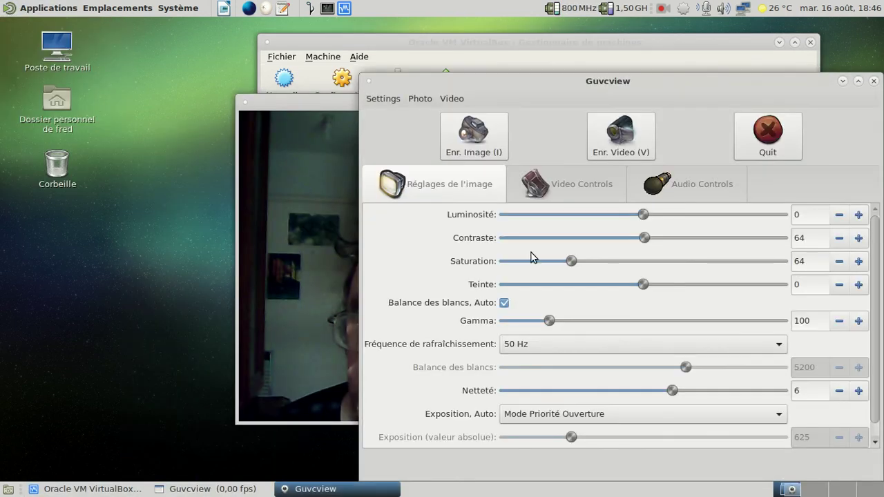
{"action": "left_click", "coordinate": [535, 191]}
{"action": "left_click", "coordinate": [541, 261]}
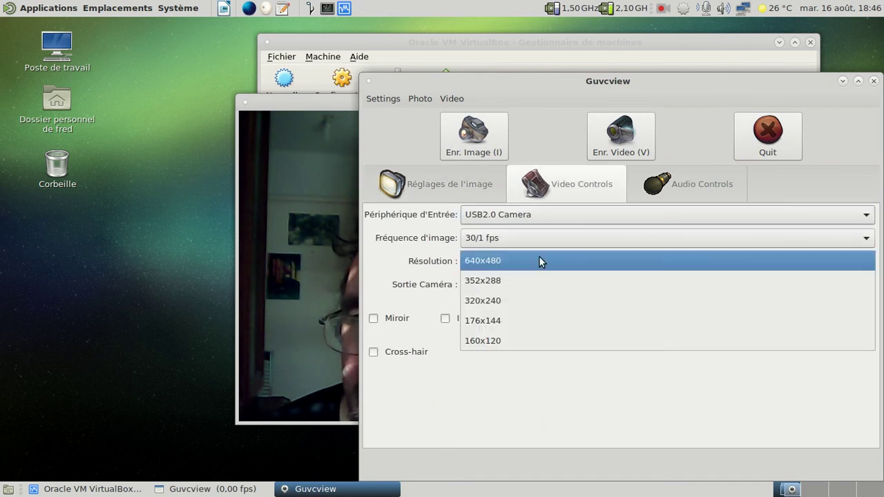
{"action": "left_click", "coordinate": [516, 301]}
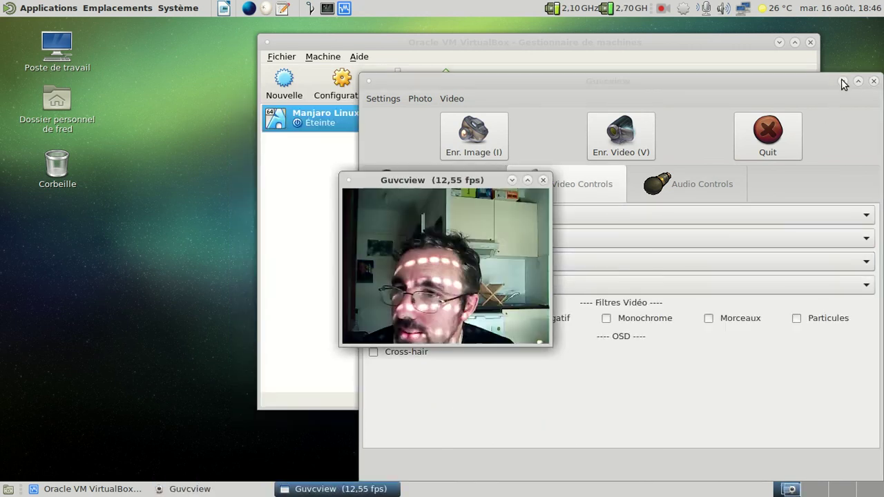
{"action": "left_click", "coordinate": [843, 82]}
{"action": "left_click_drag", "start_coordinate": [420, 181], "coordinate": [115, 83]}
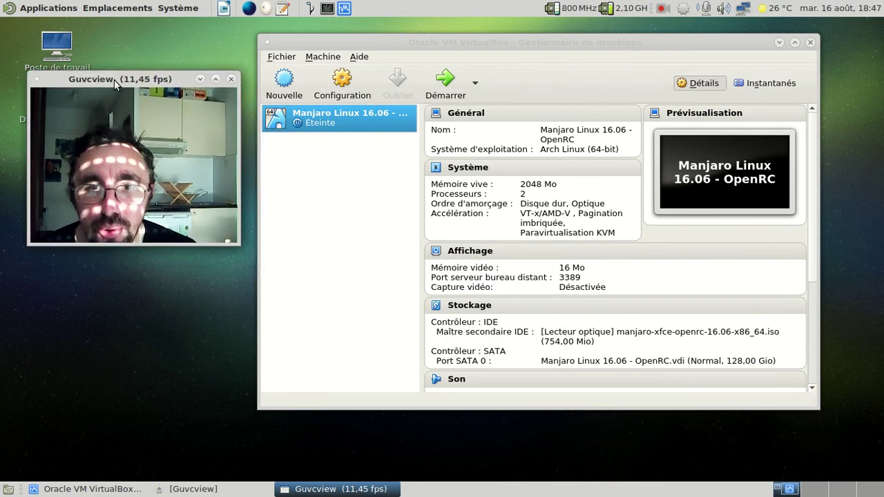